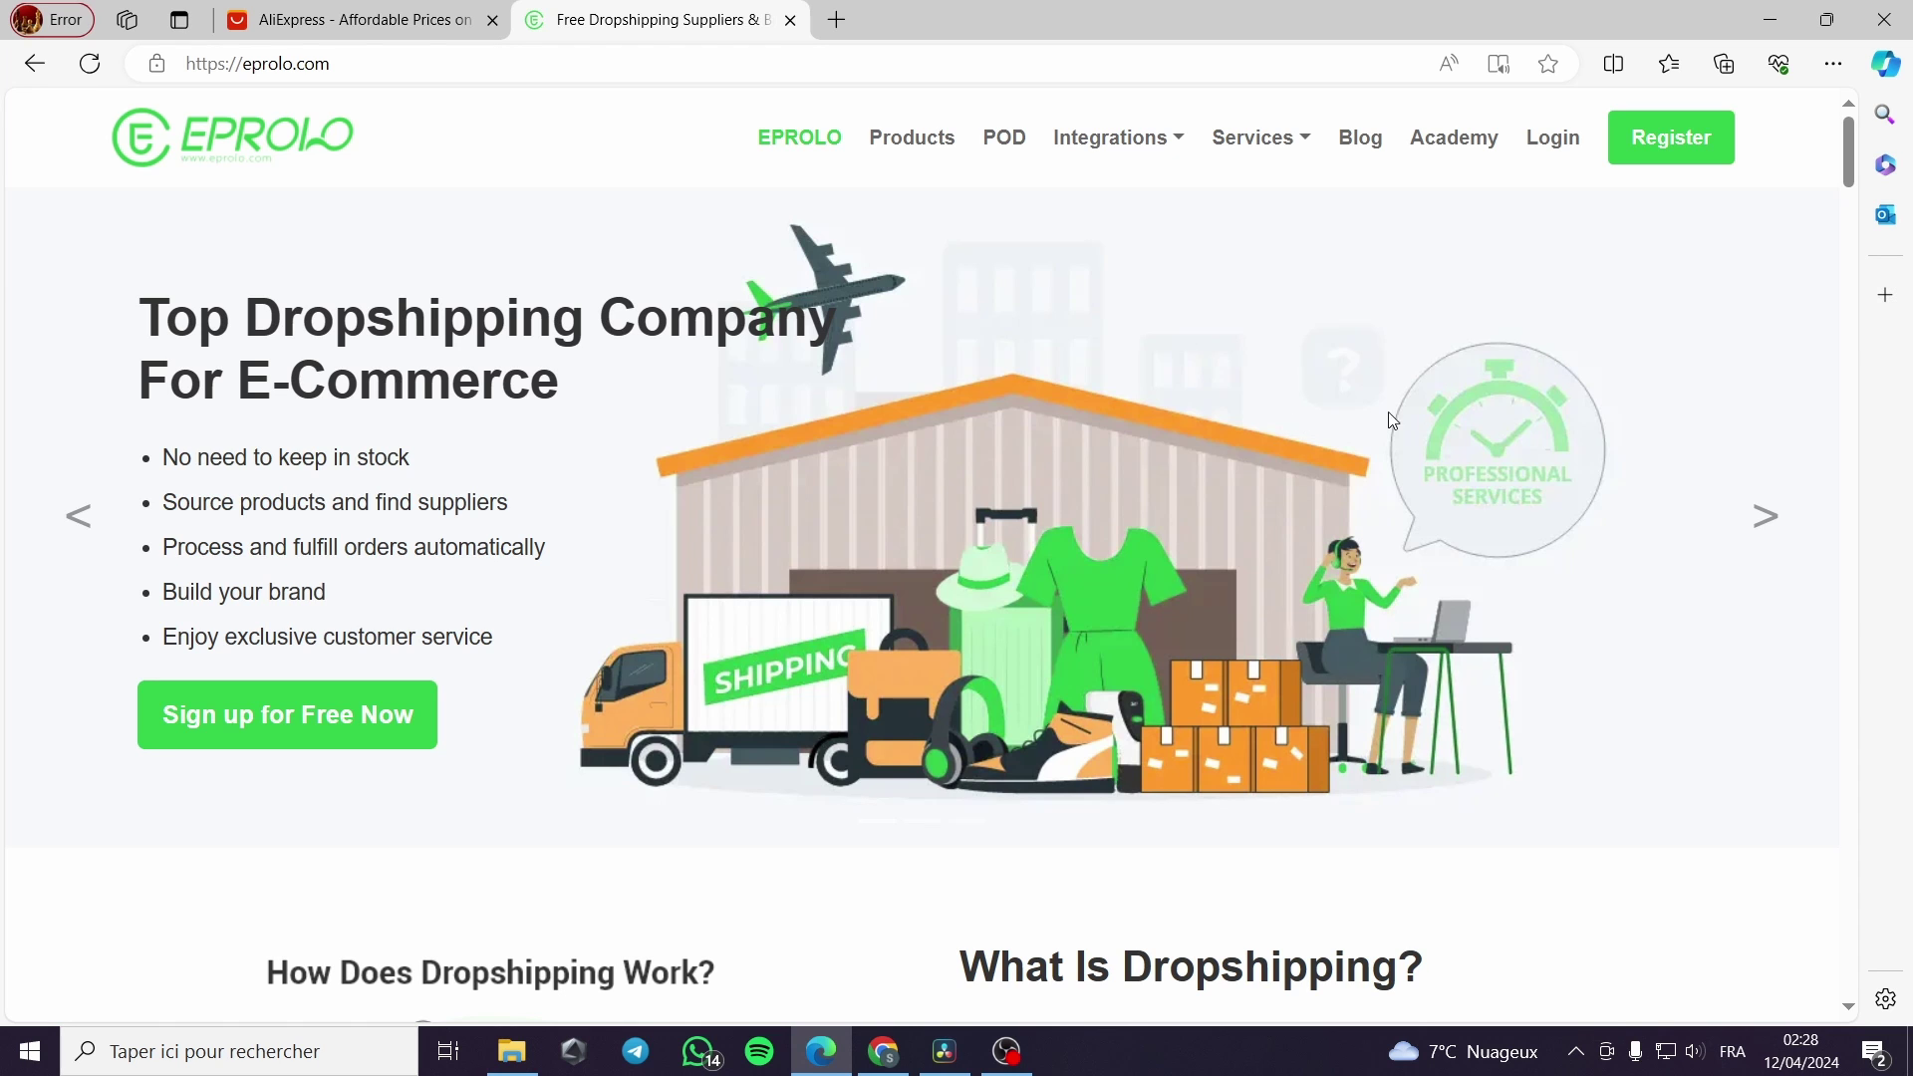
- Examine the EPROLO homepage sections on how dropshipping works, the supported store platforms and what EPROLO offers
scroll(952, 475, down, 4)
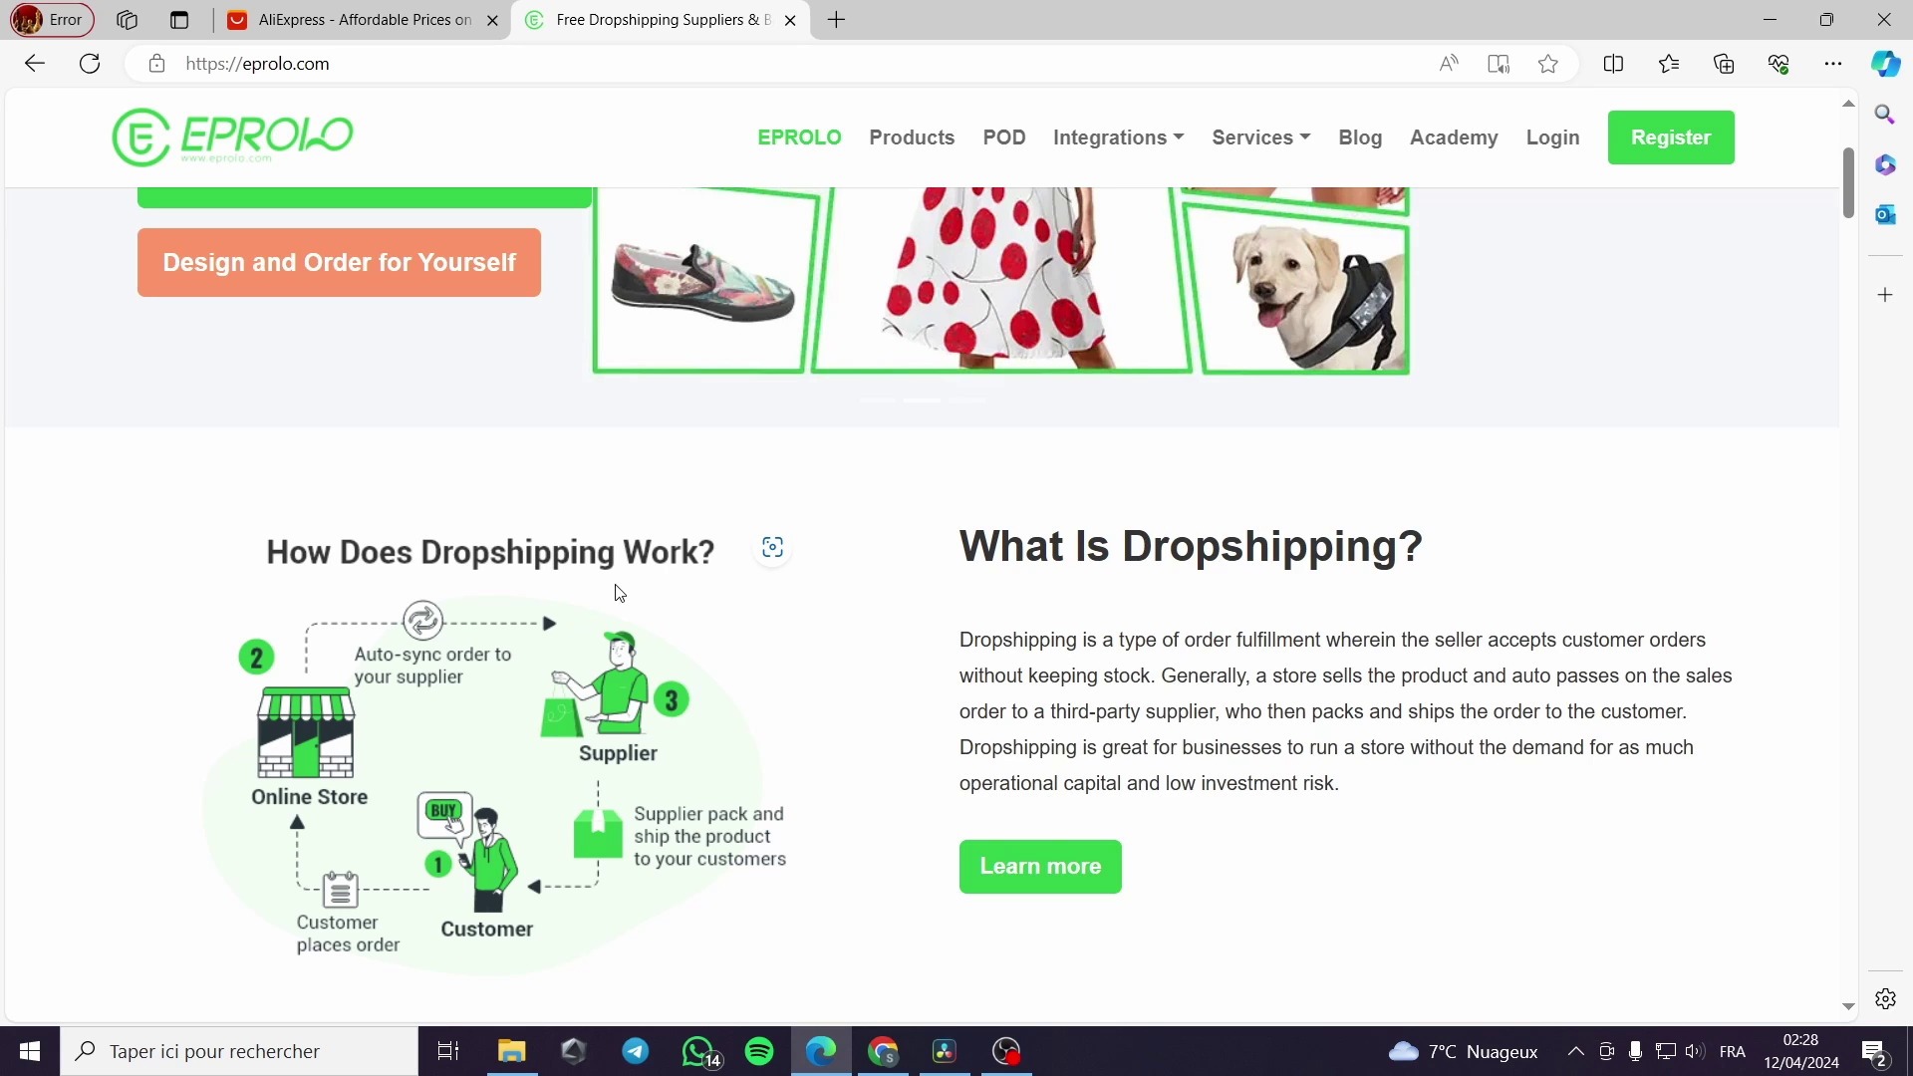
scroll(619, 593, down, 1)
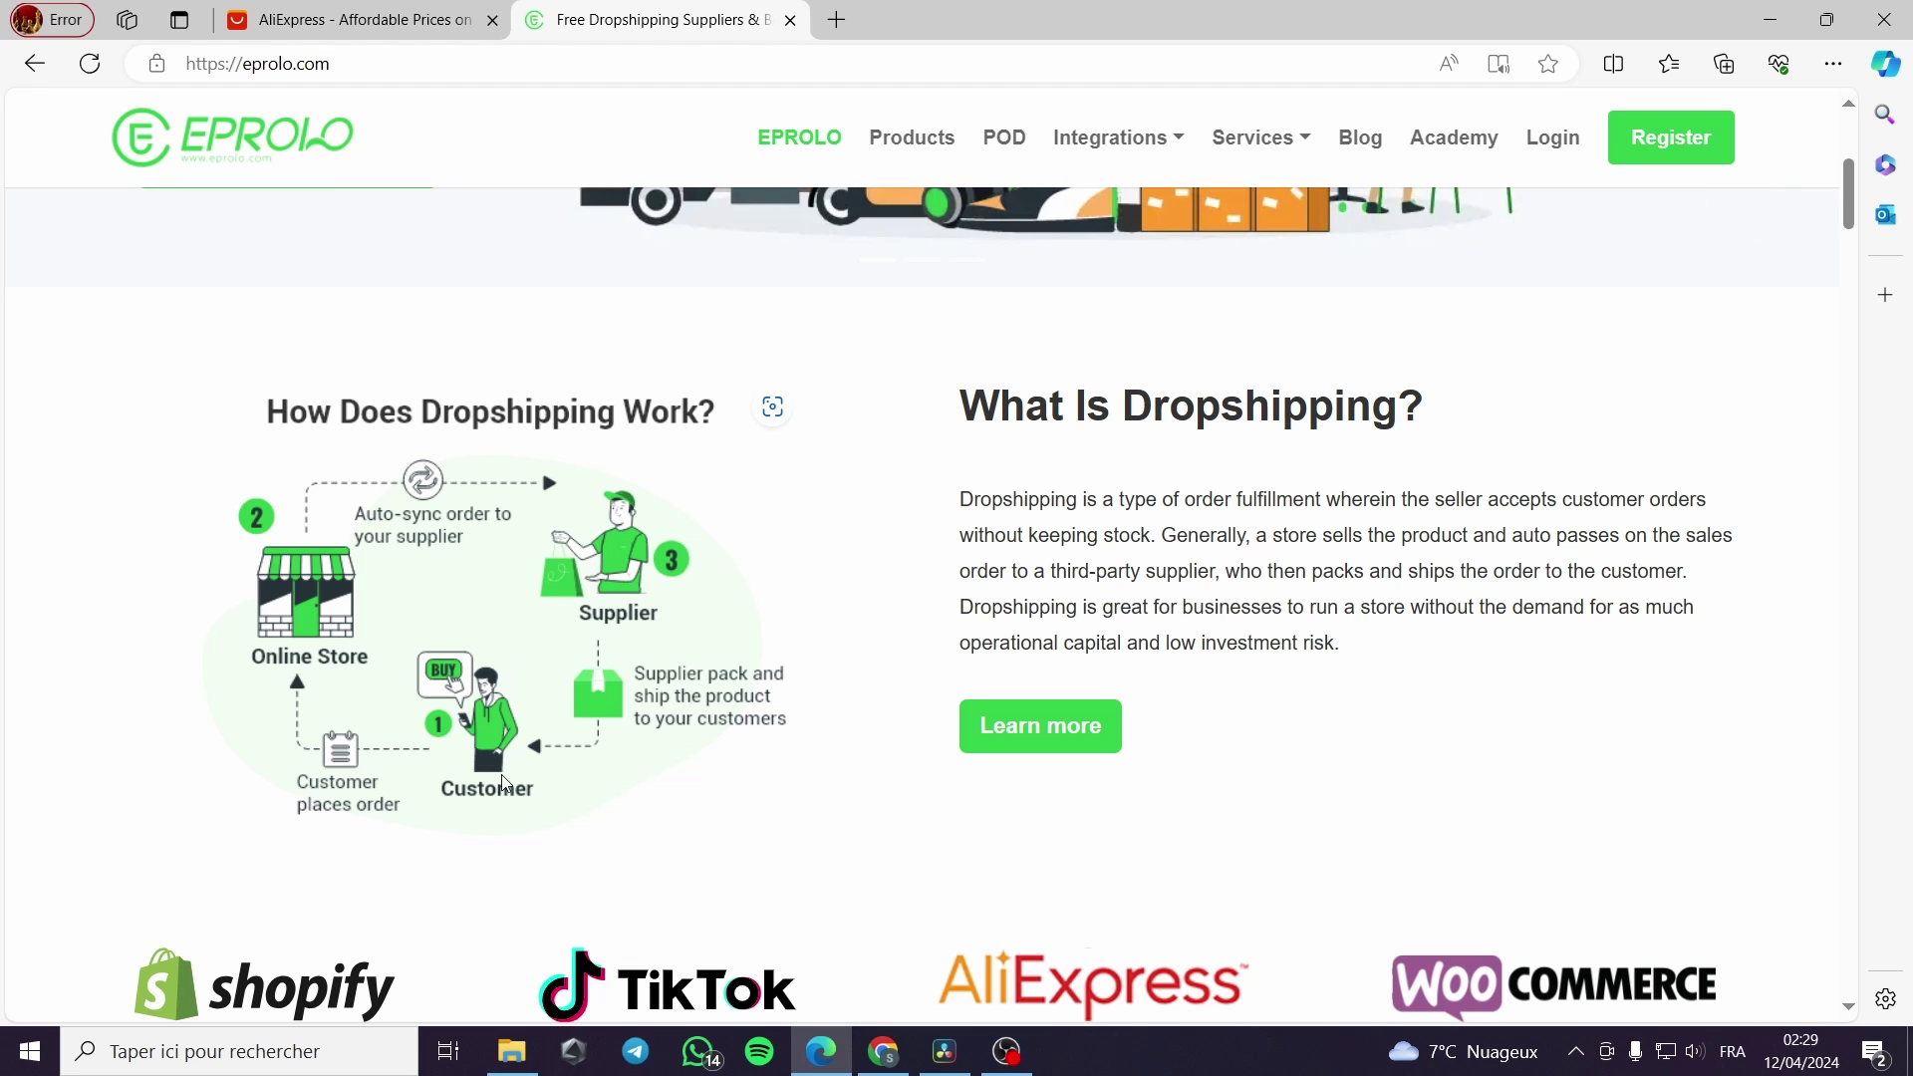
scroll(578, 638, down, 4)
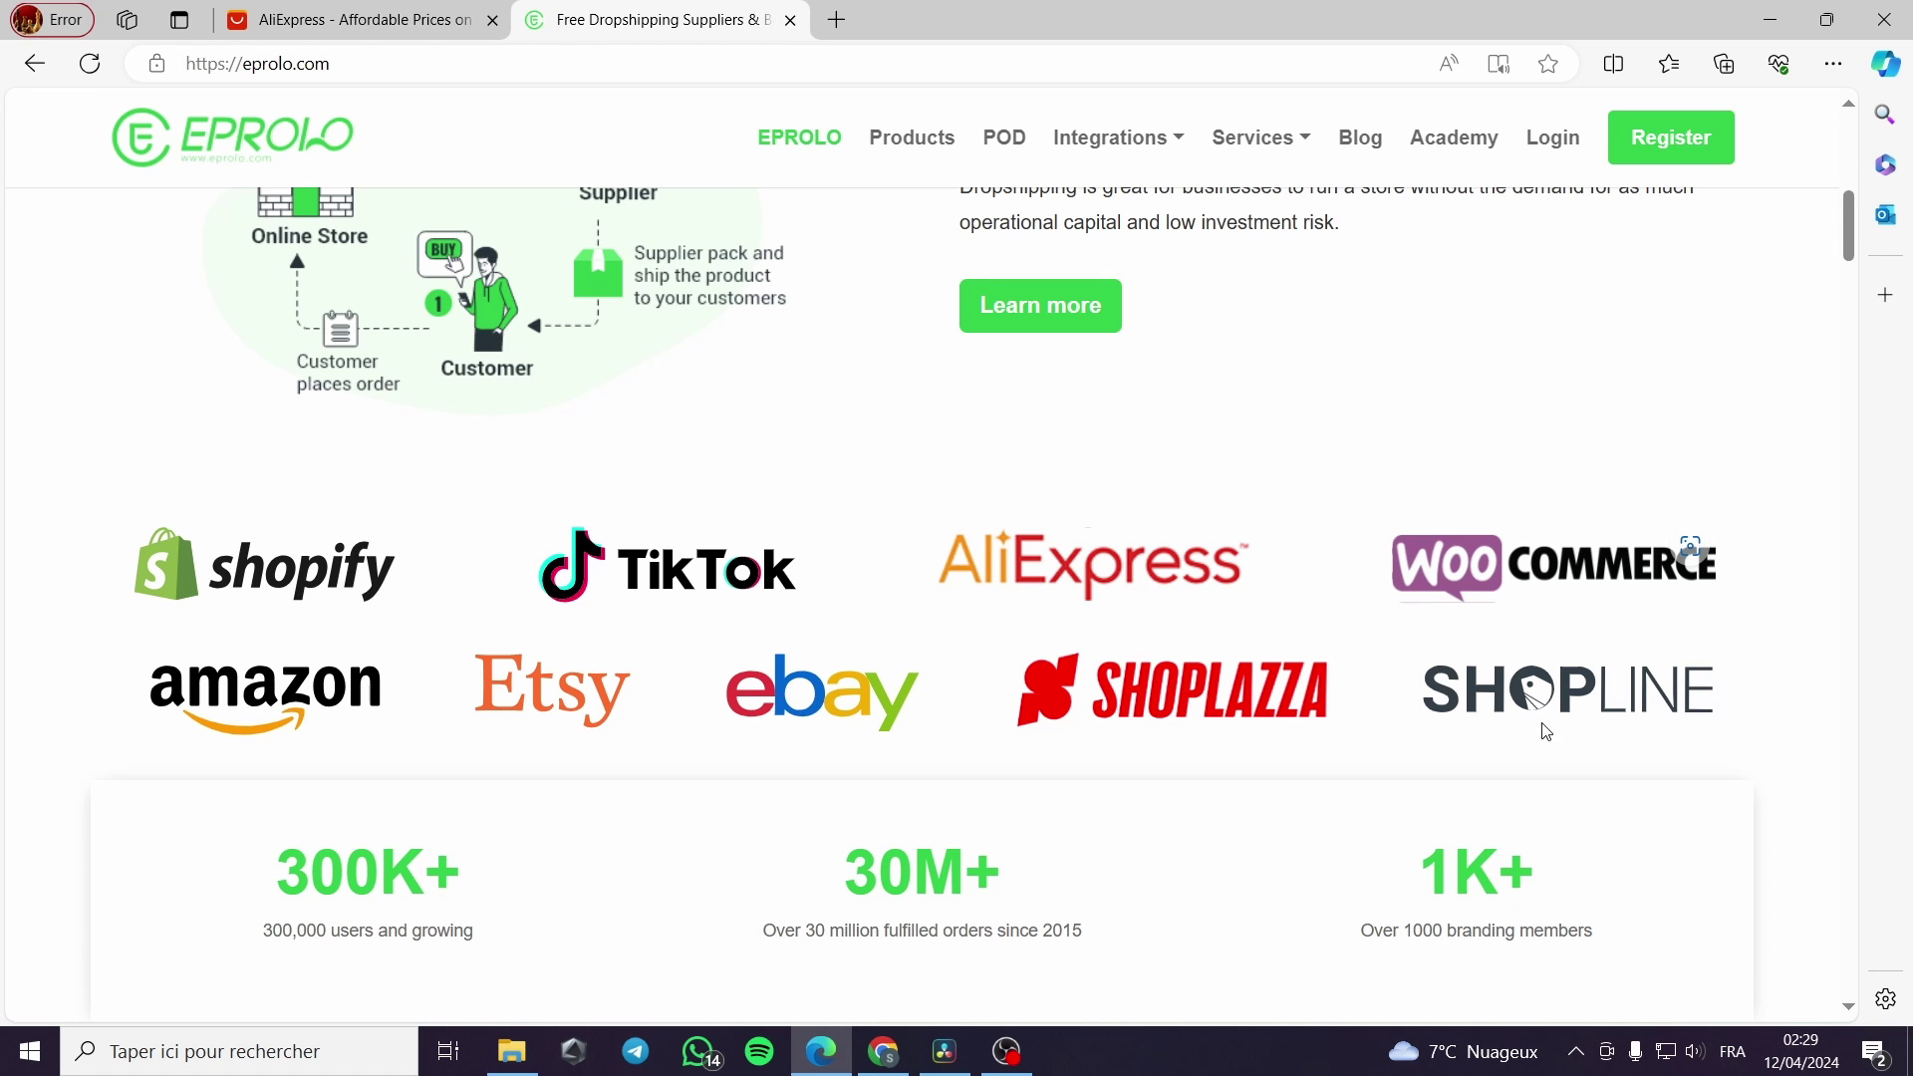
scroll(1299, 665, down, 1)
scroll(1298, 665, down, 7)
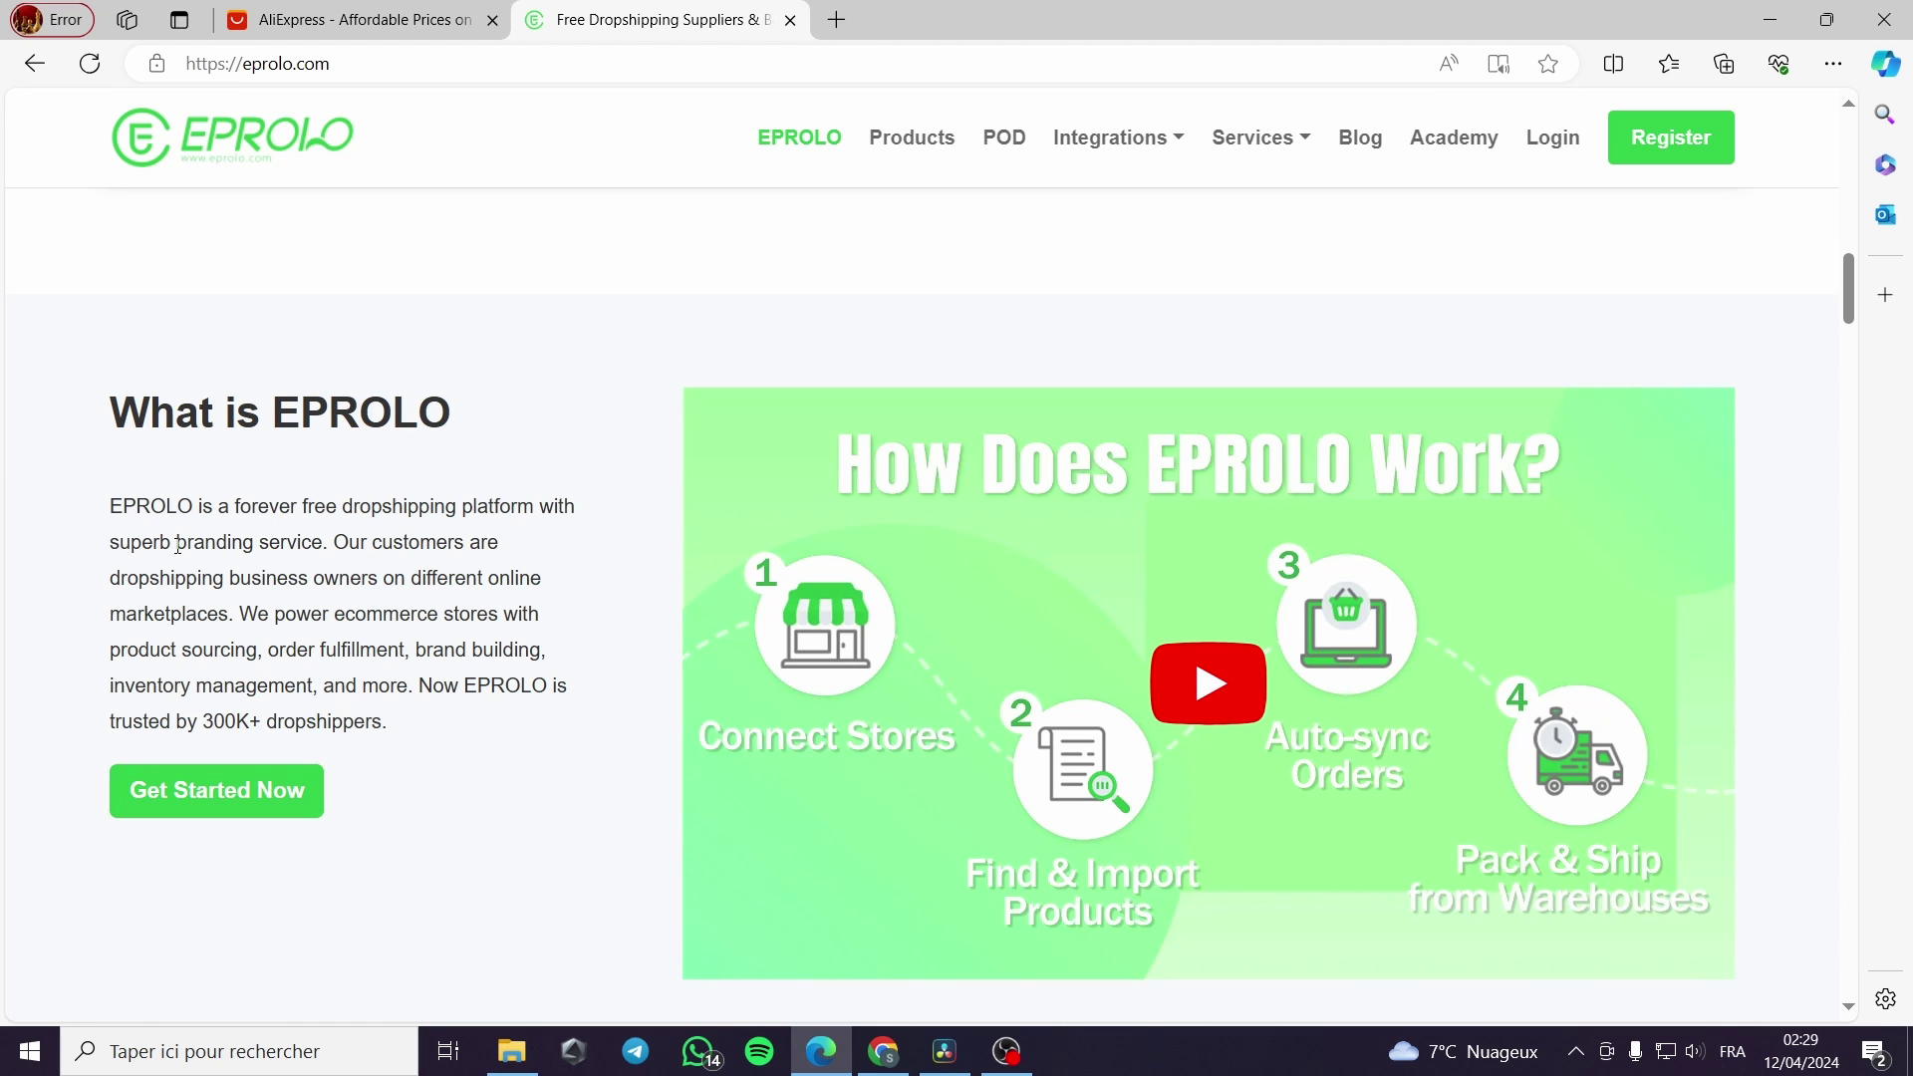
drag(177, 544, 326, 544)
click(337, 566)
scroll(645, 725, up, 15)
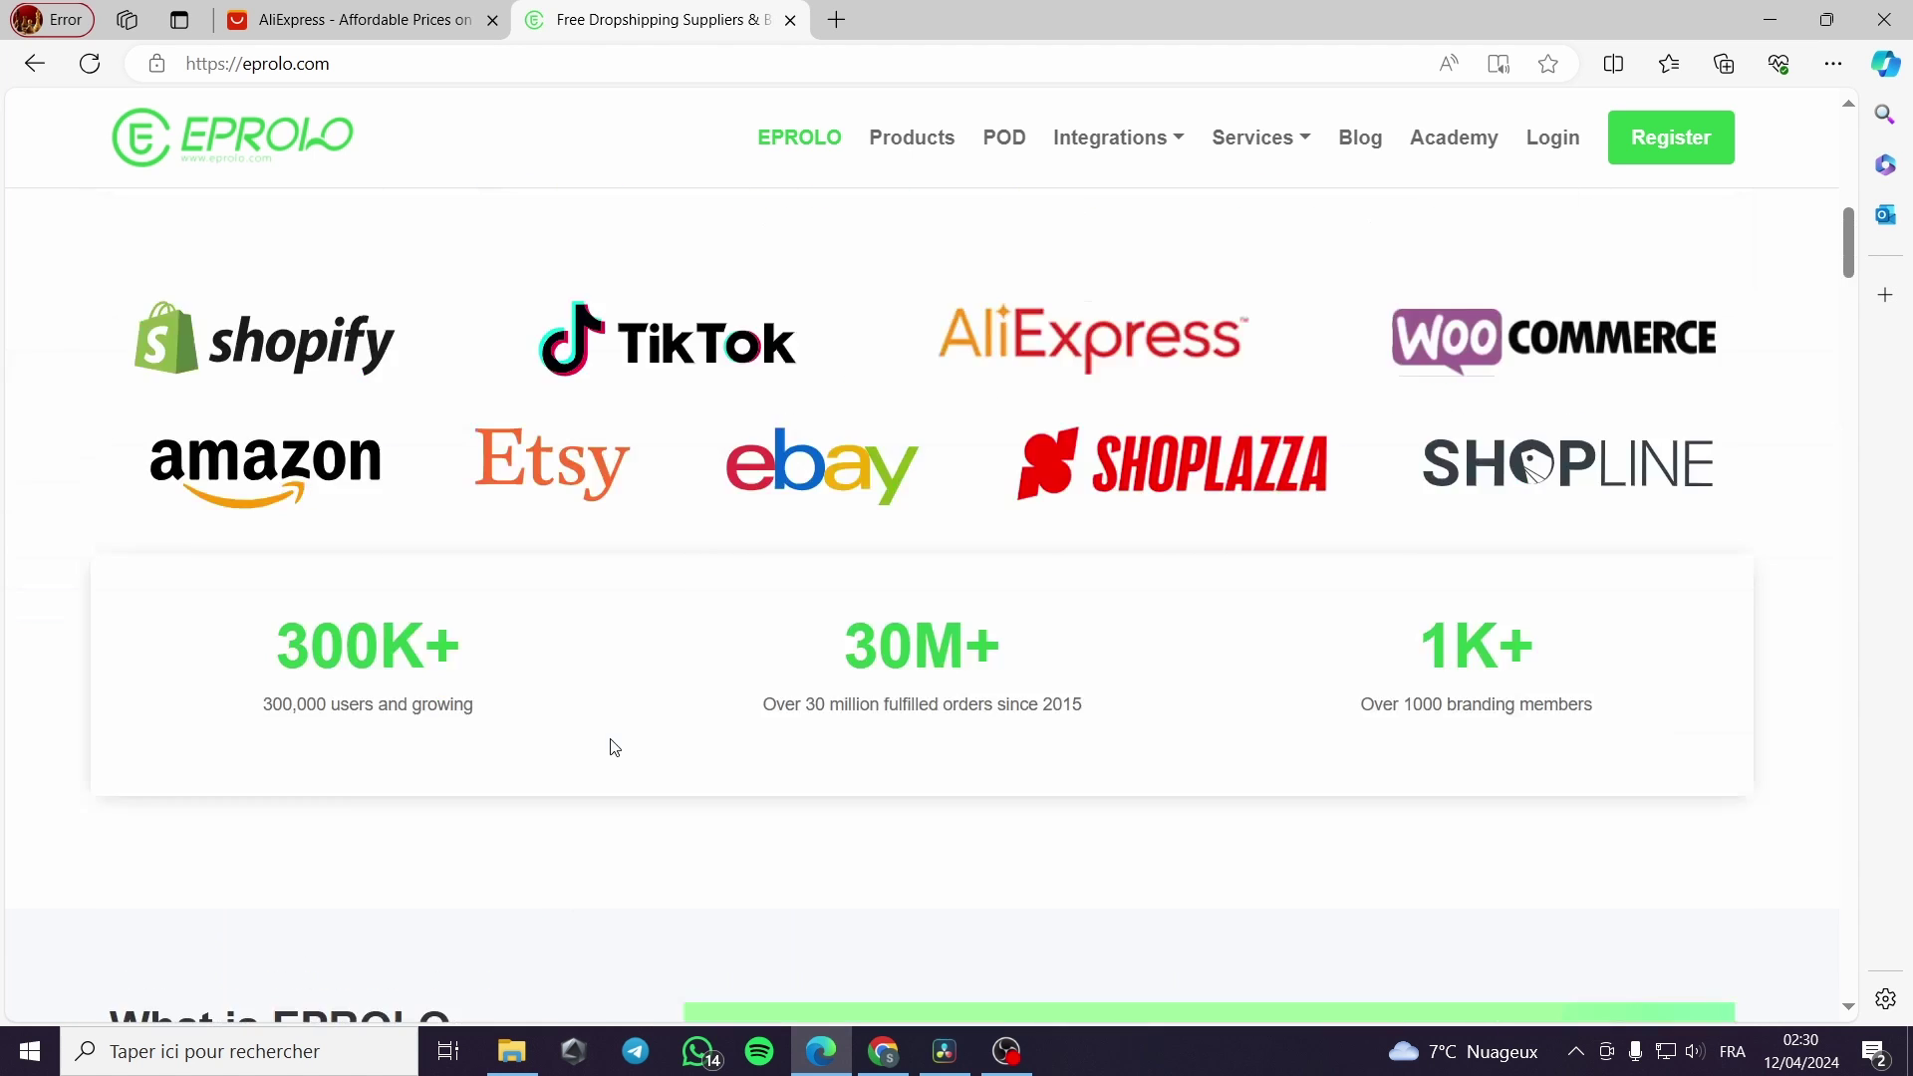
scroll(1130, 626, up, 2)
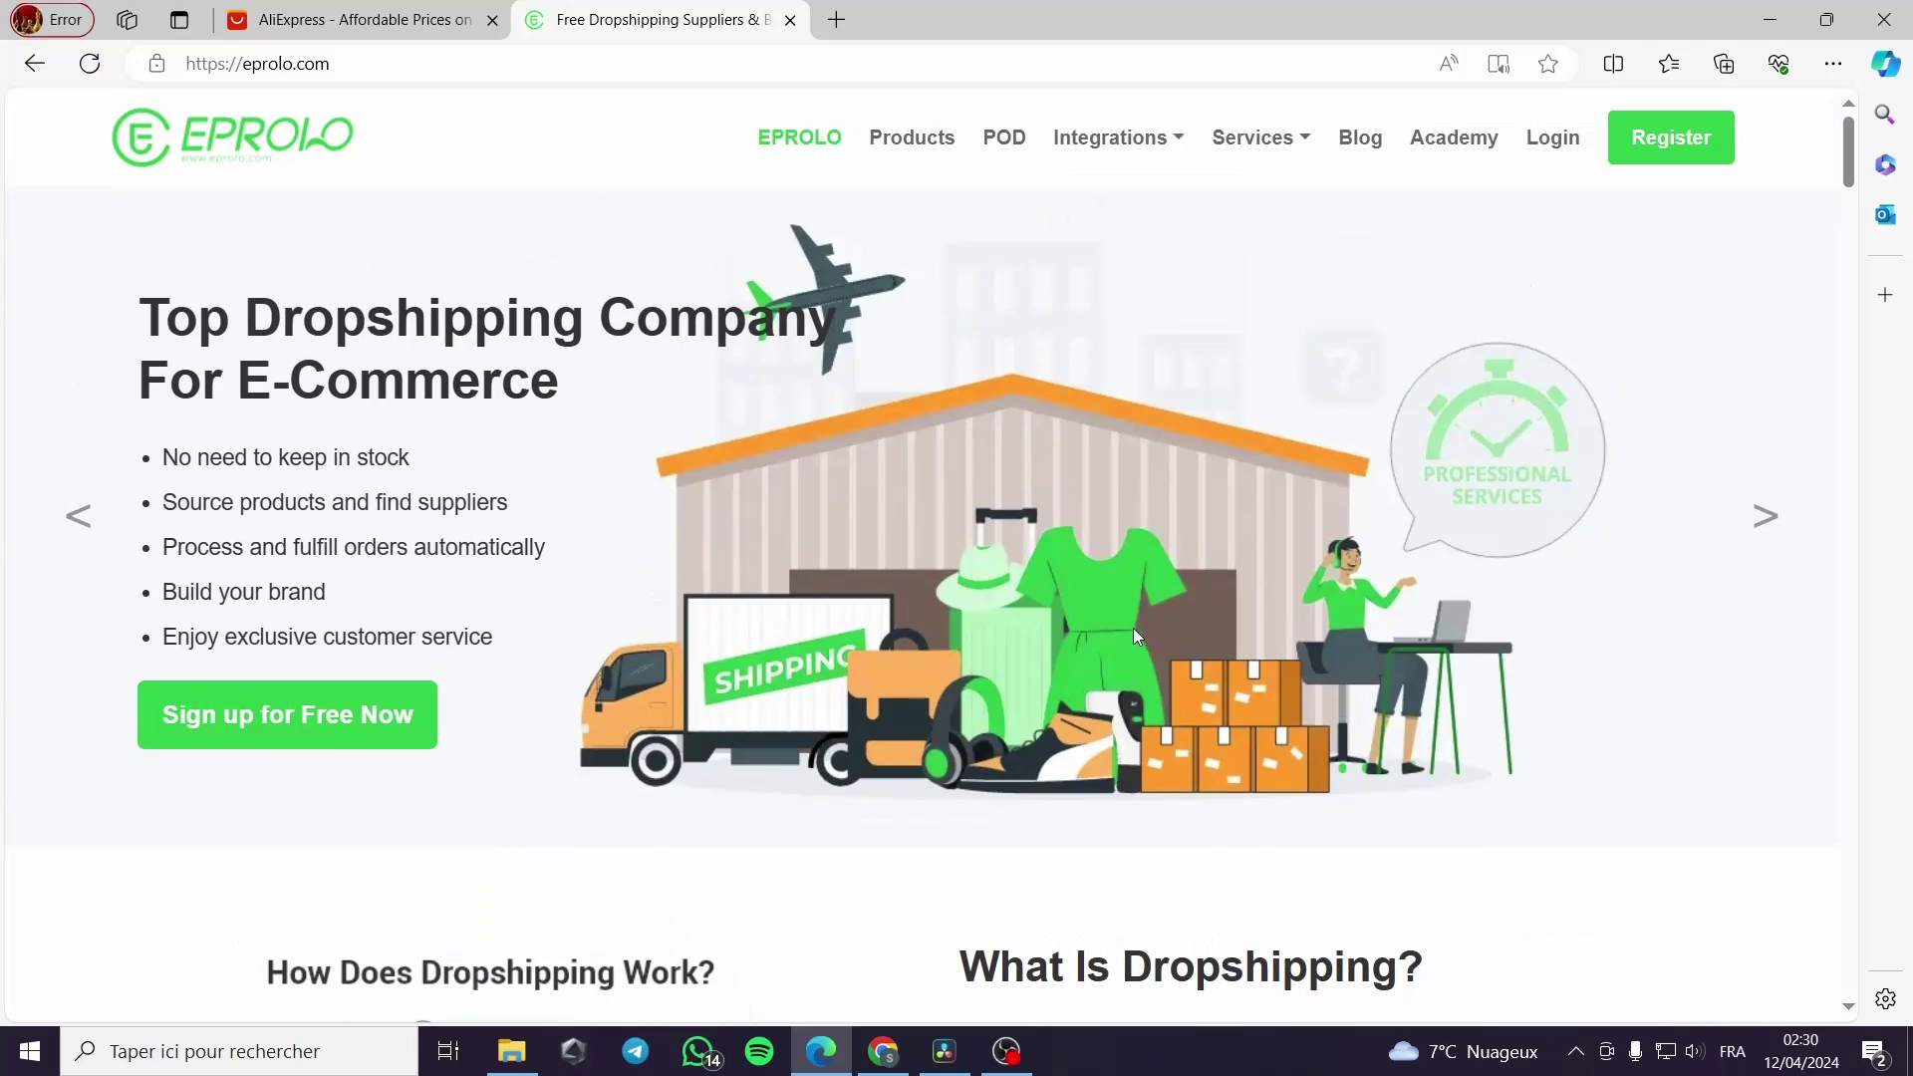
- Register a new EPROLO account with the saved e-mail address and an account password, and dismiss the browser's password-saving offer
click(1662, 141)
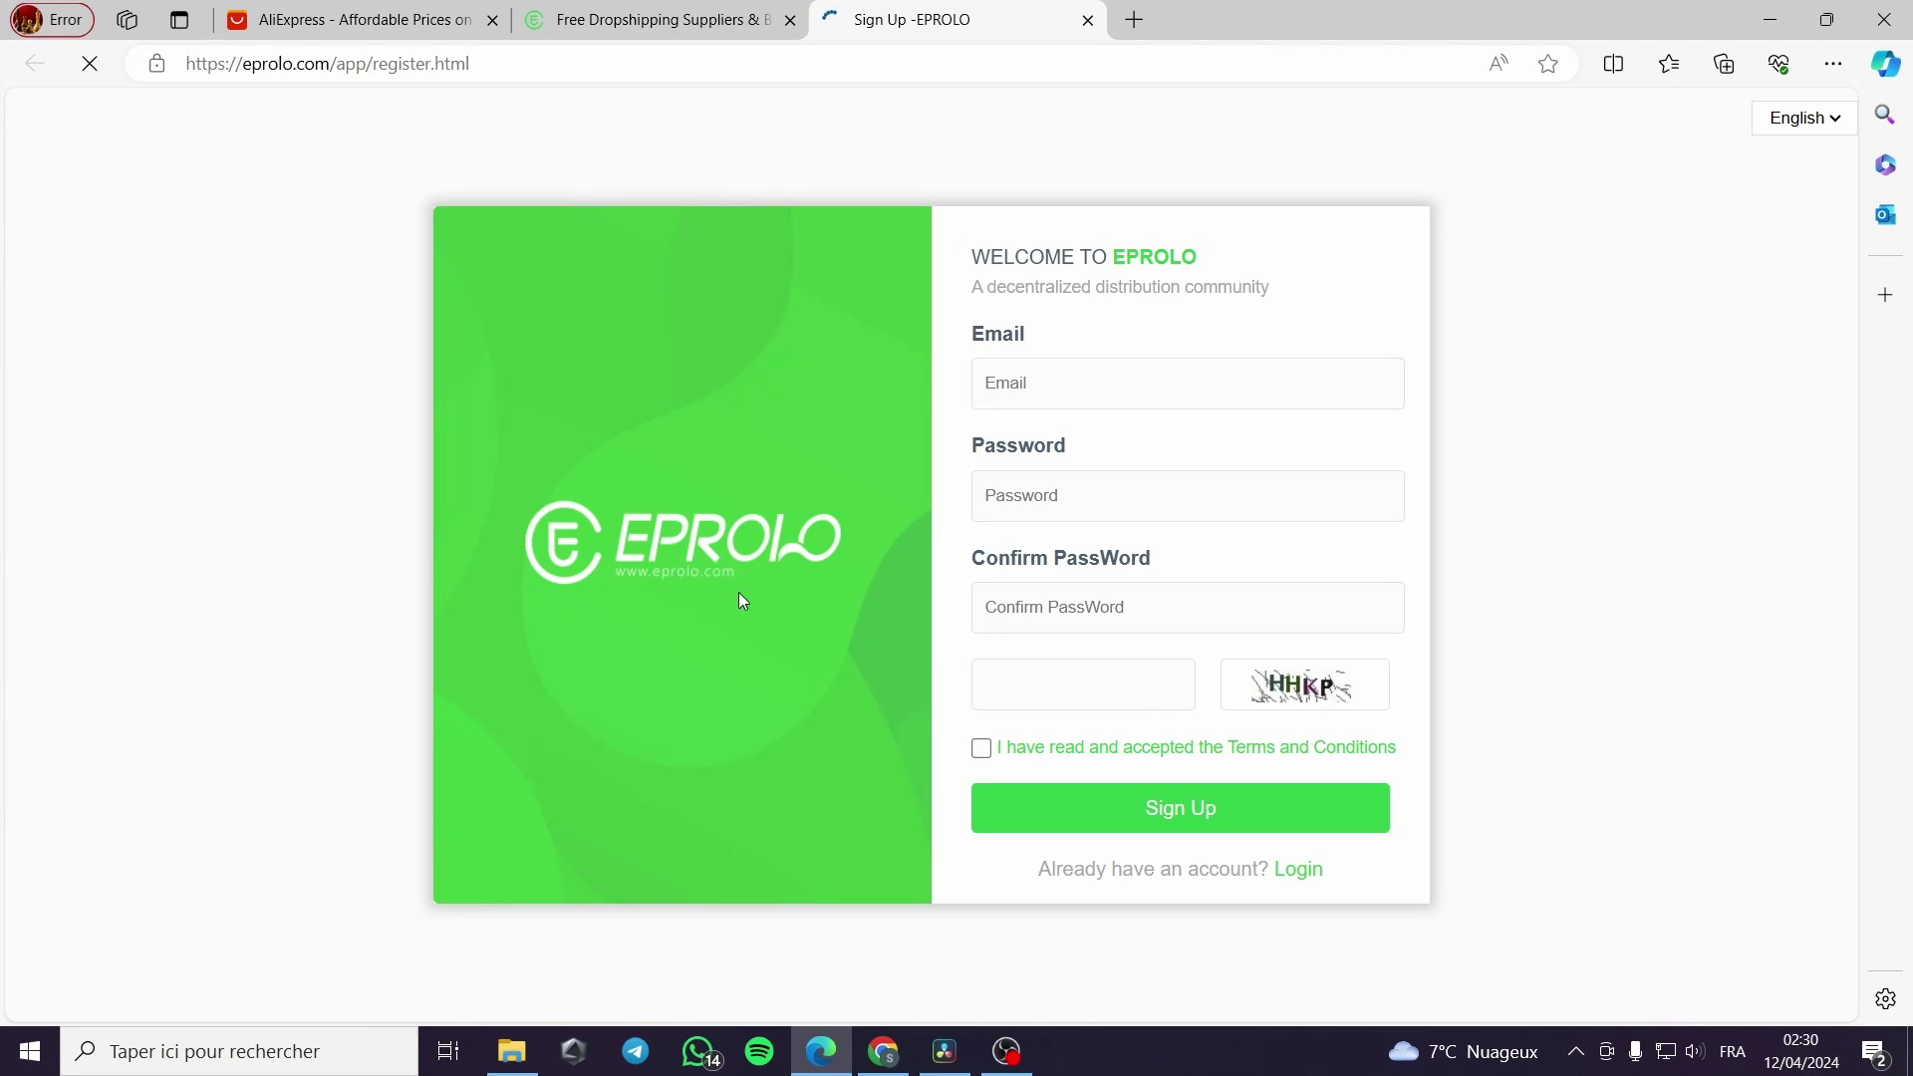
click(1121, 379)
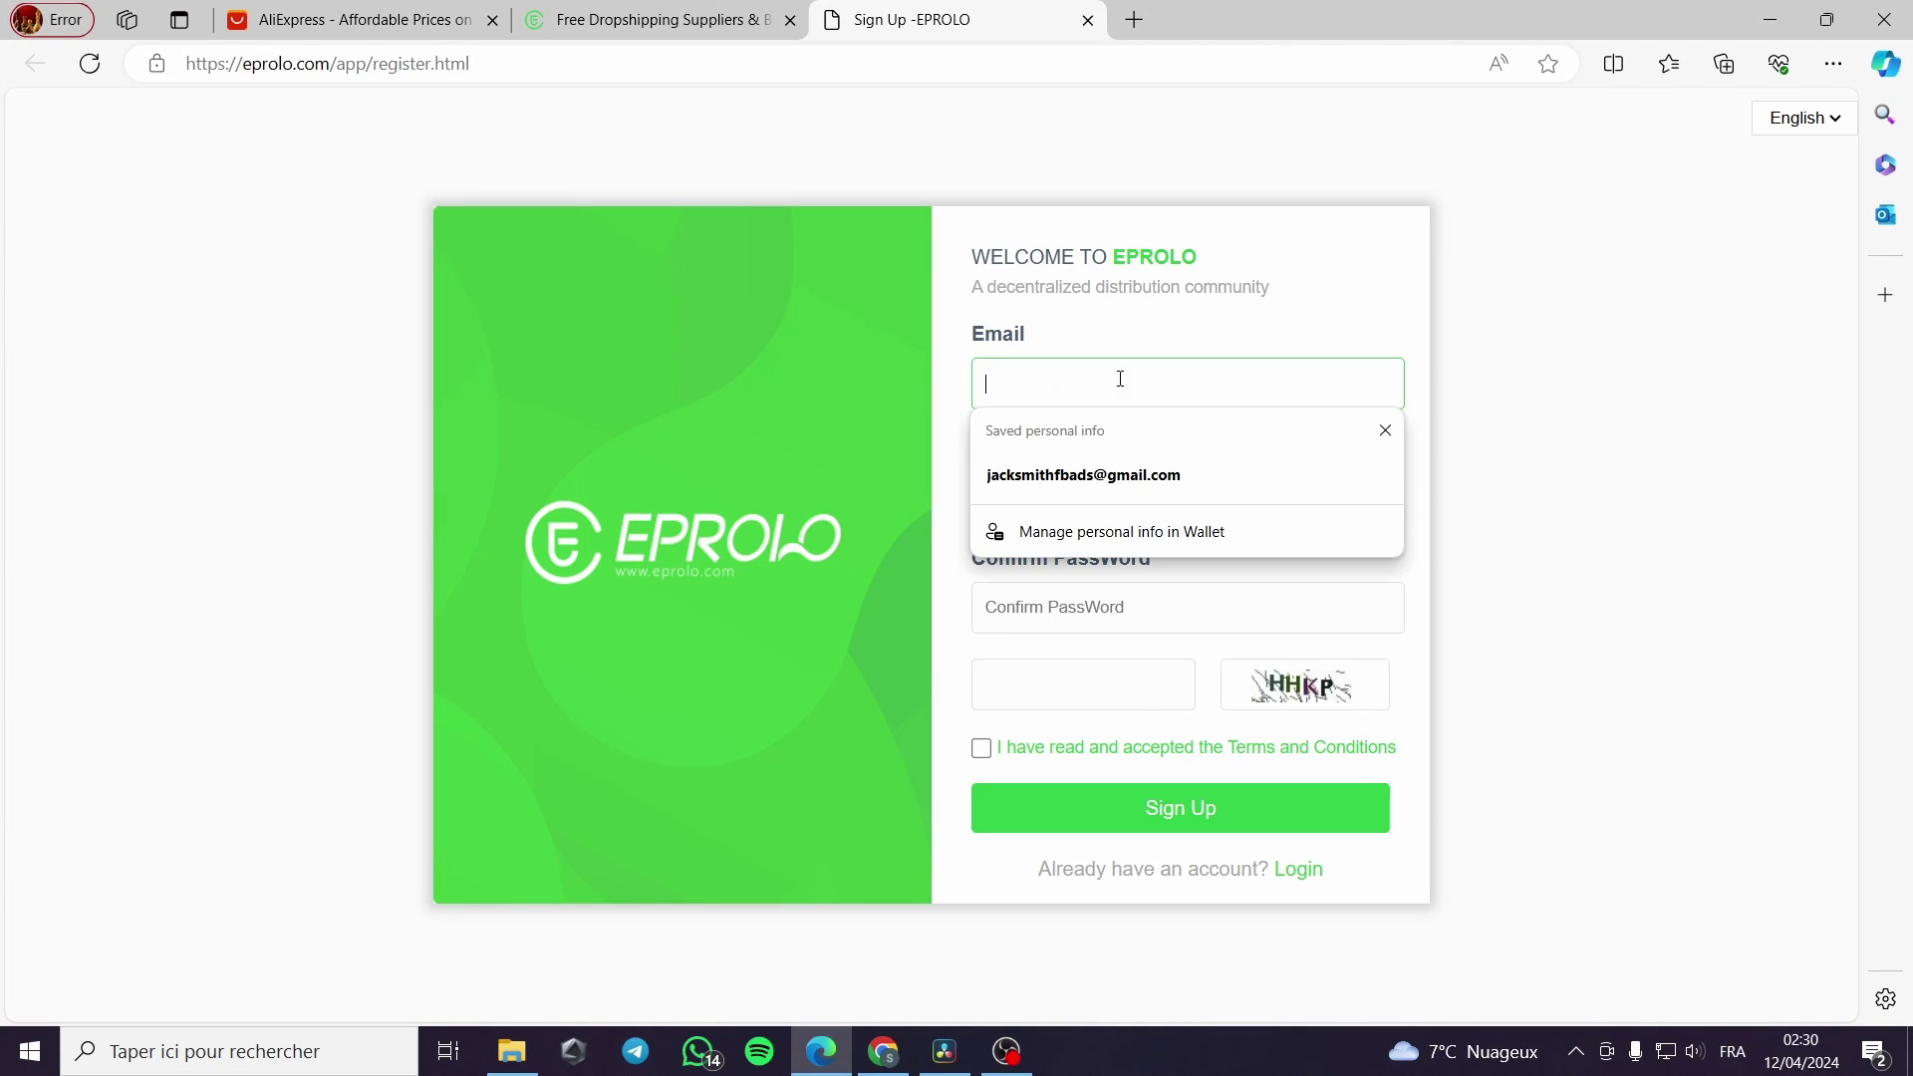
click(1085, 485)
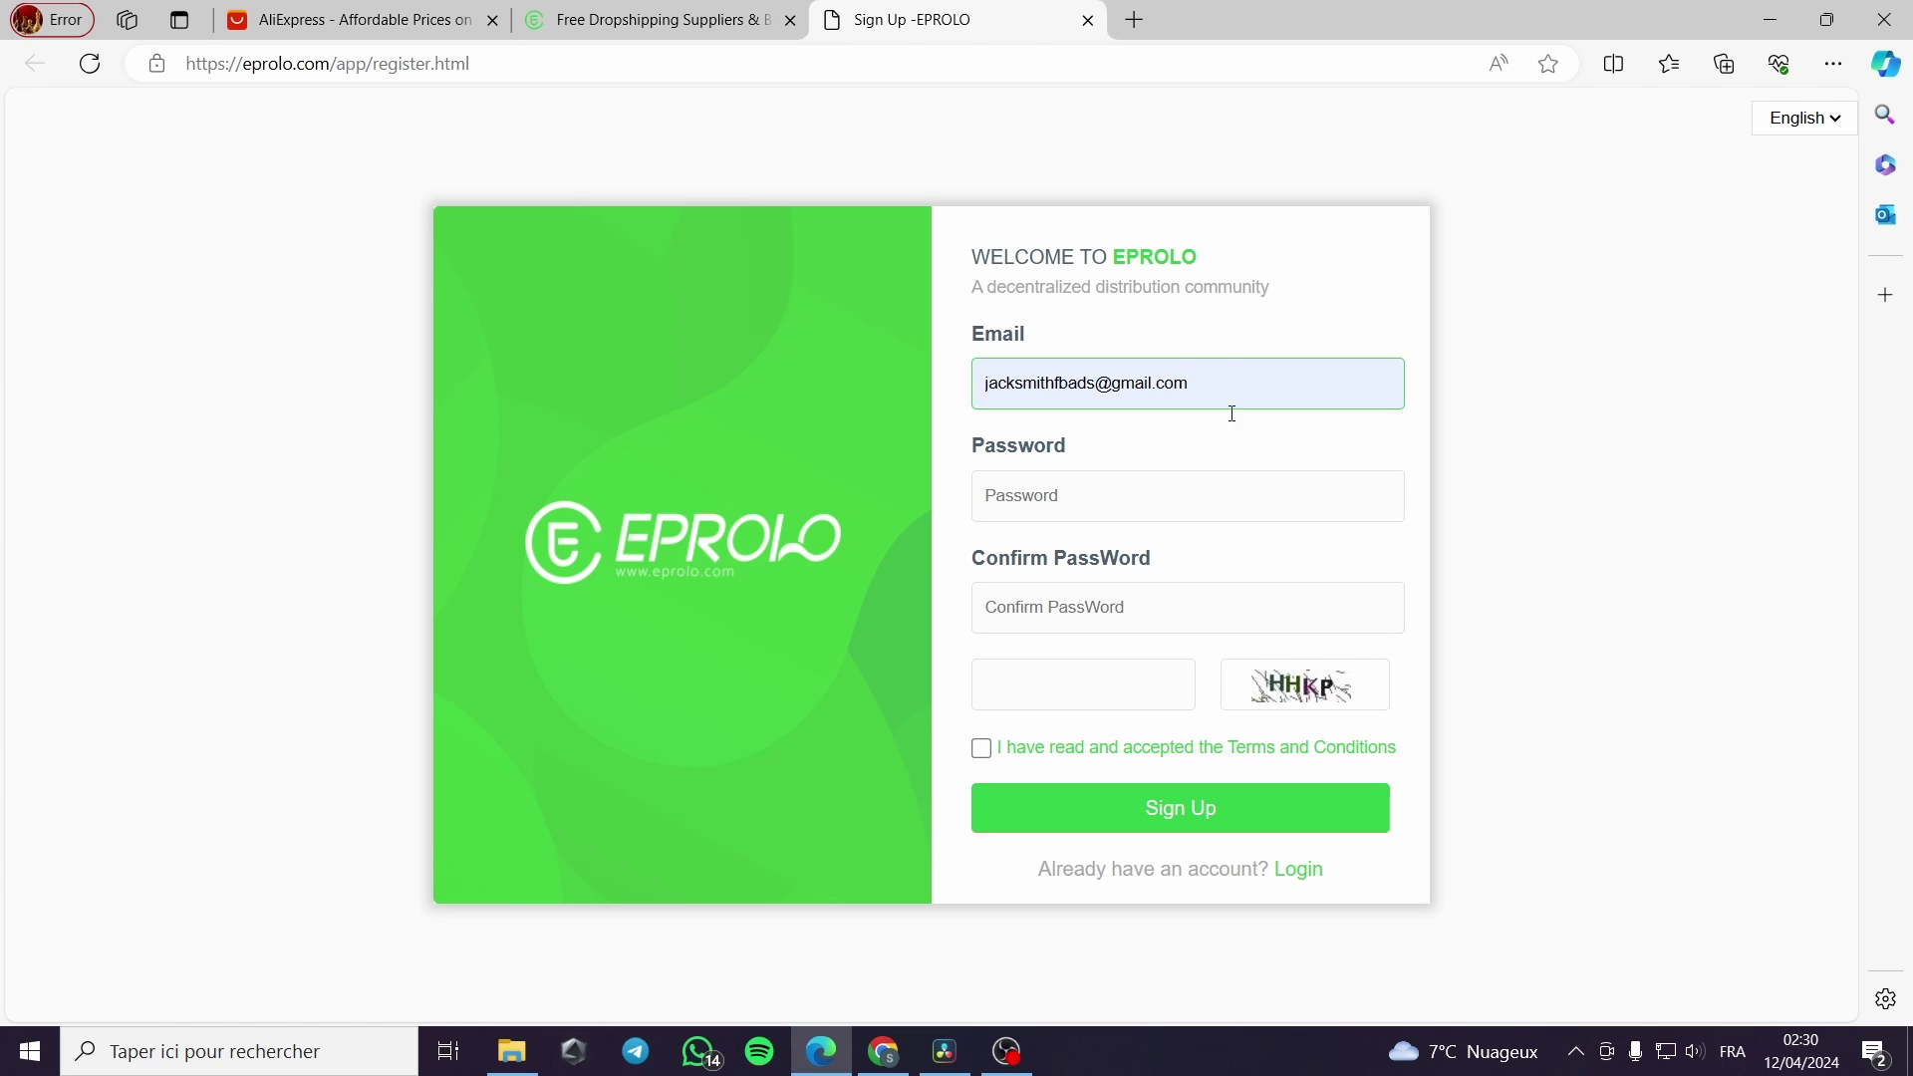
click(1233, 500)
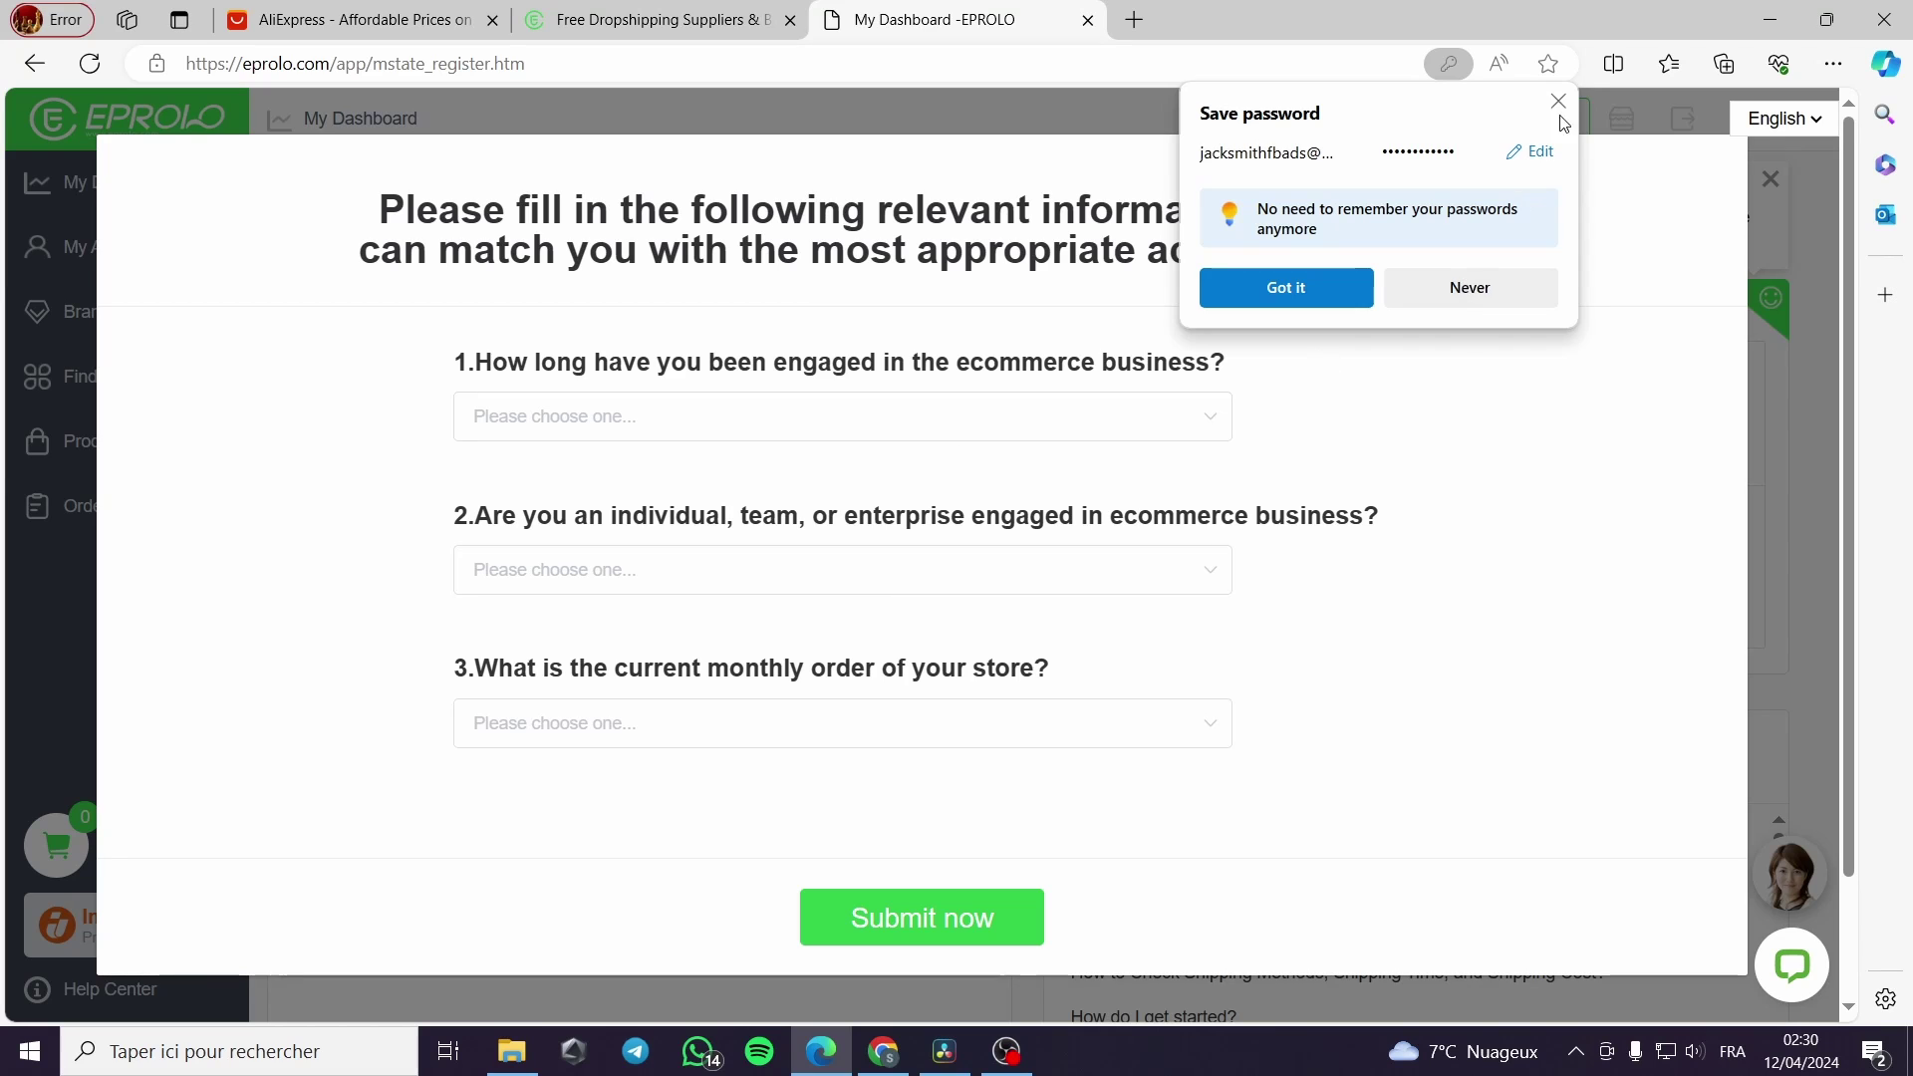
click(1559, 102)
- Answer the account survey with "It's just started", "Individual" and "Has not started to sell", and submit it
click(778, 424)
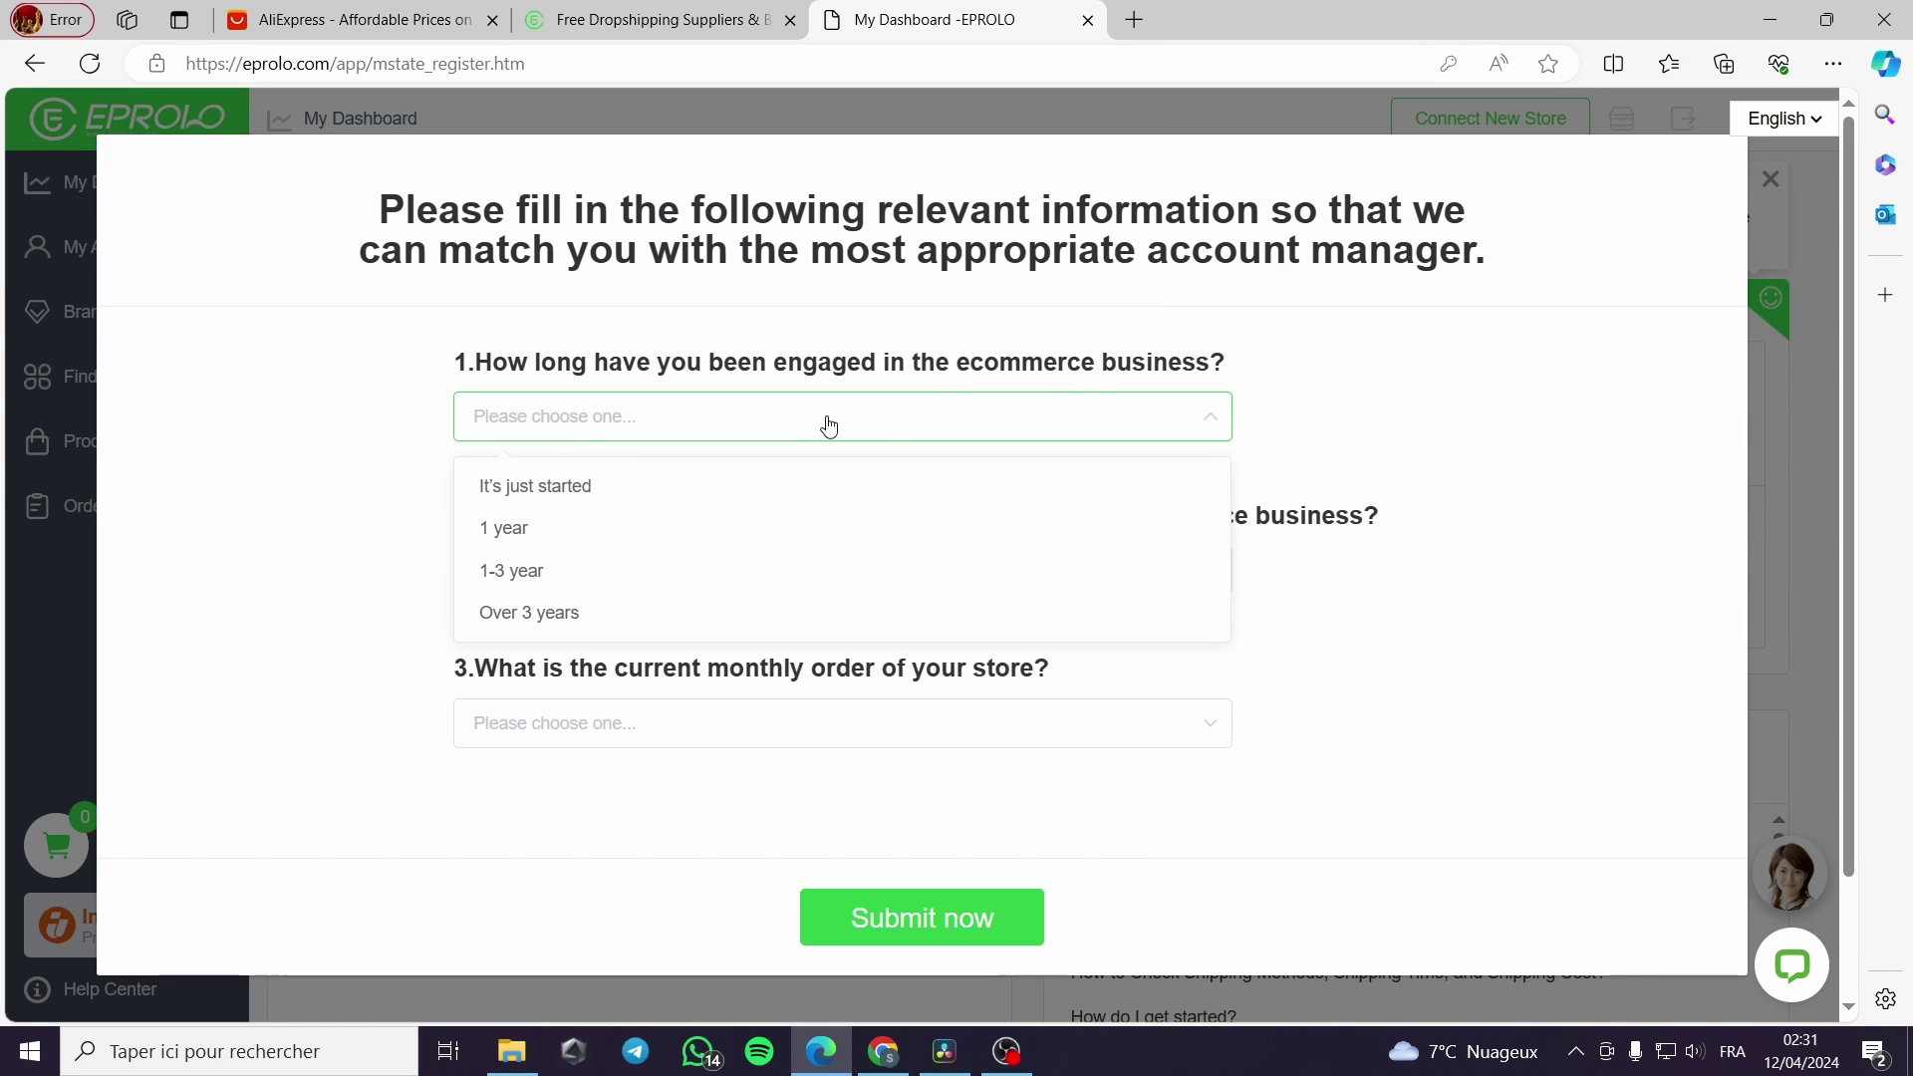
click(731, 501)
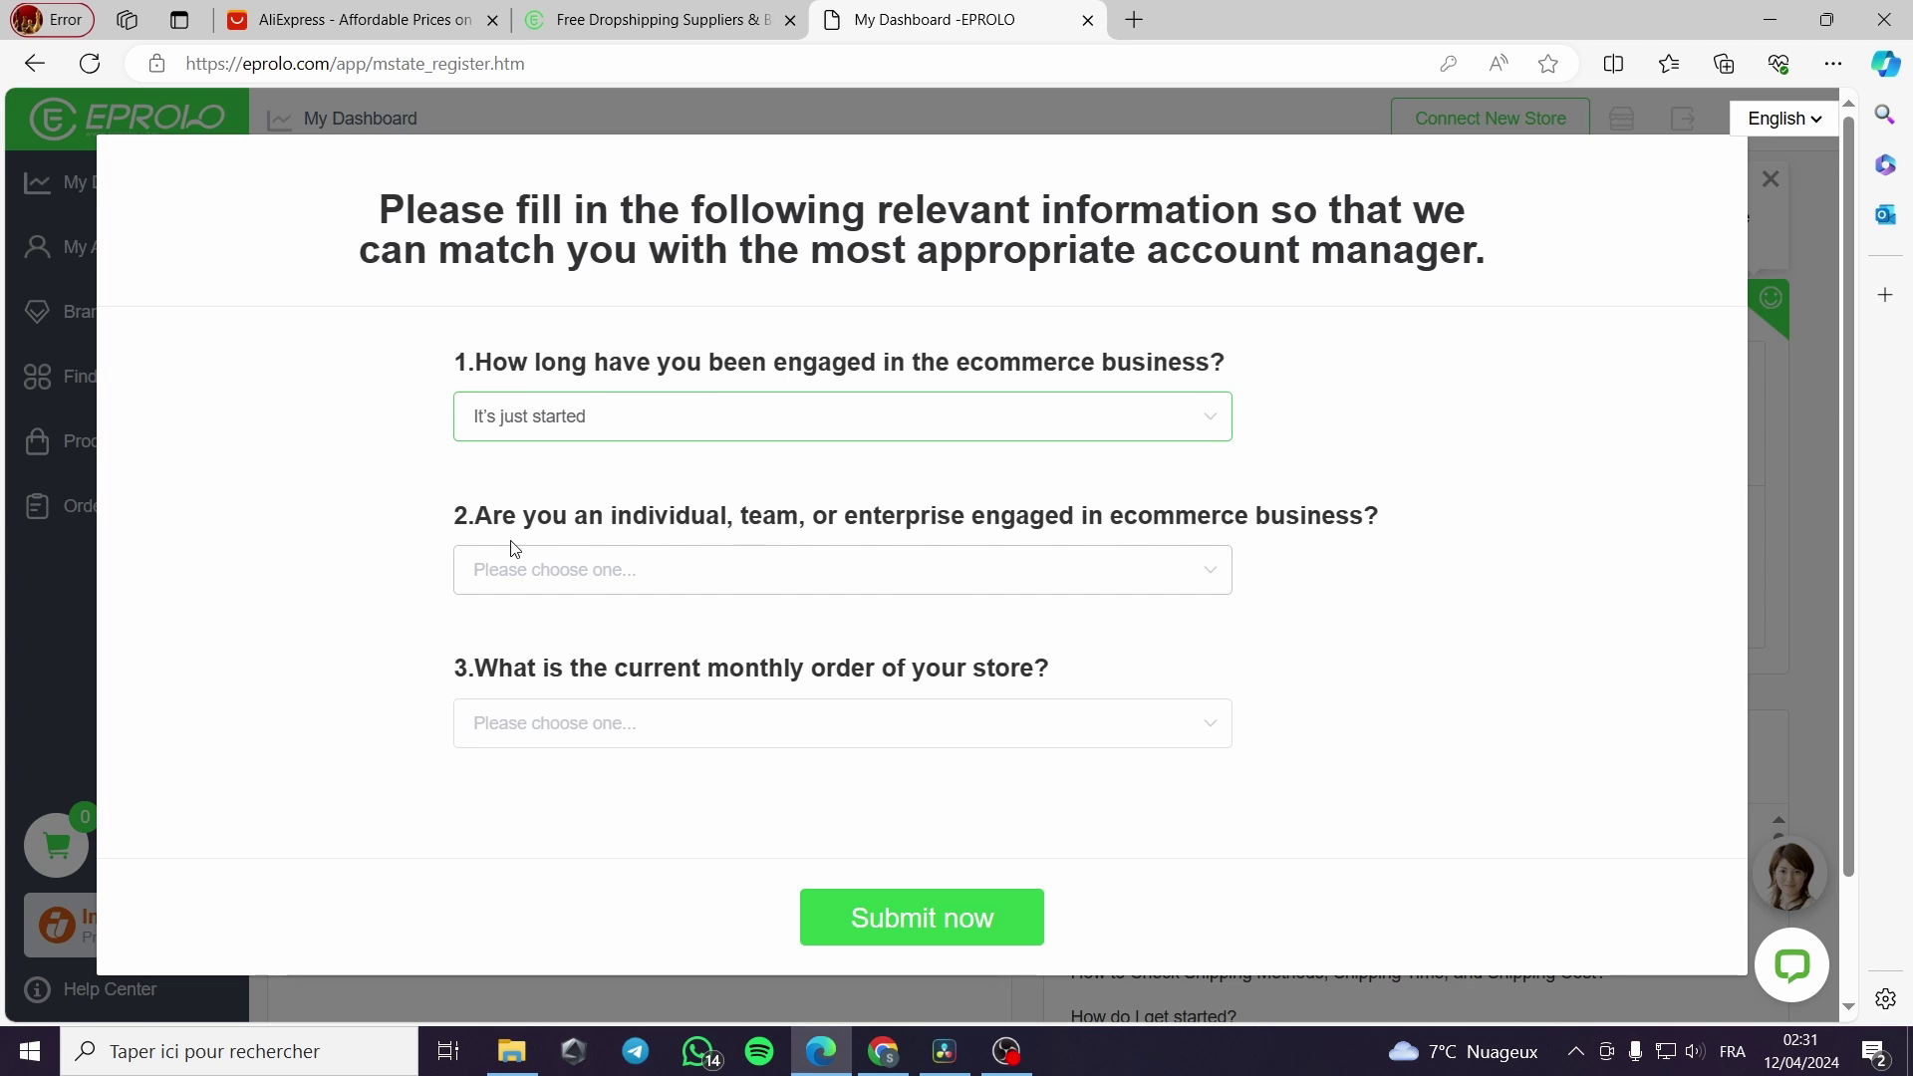
click(821, 582)
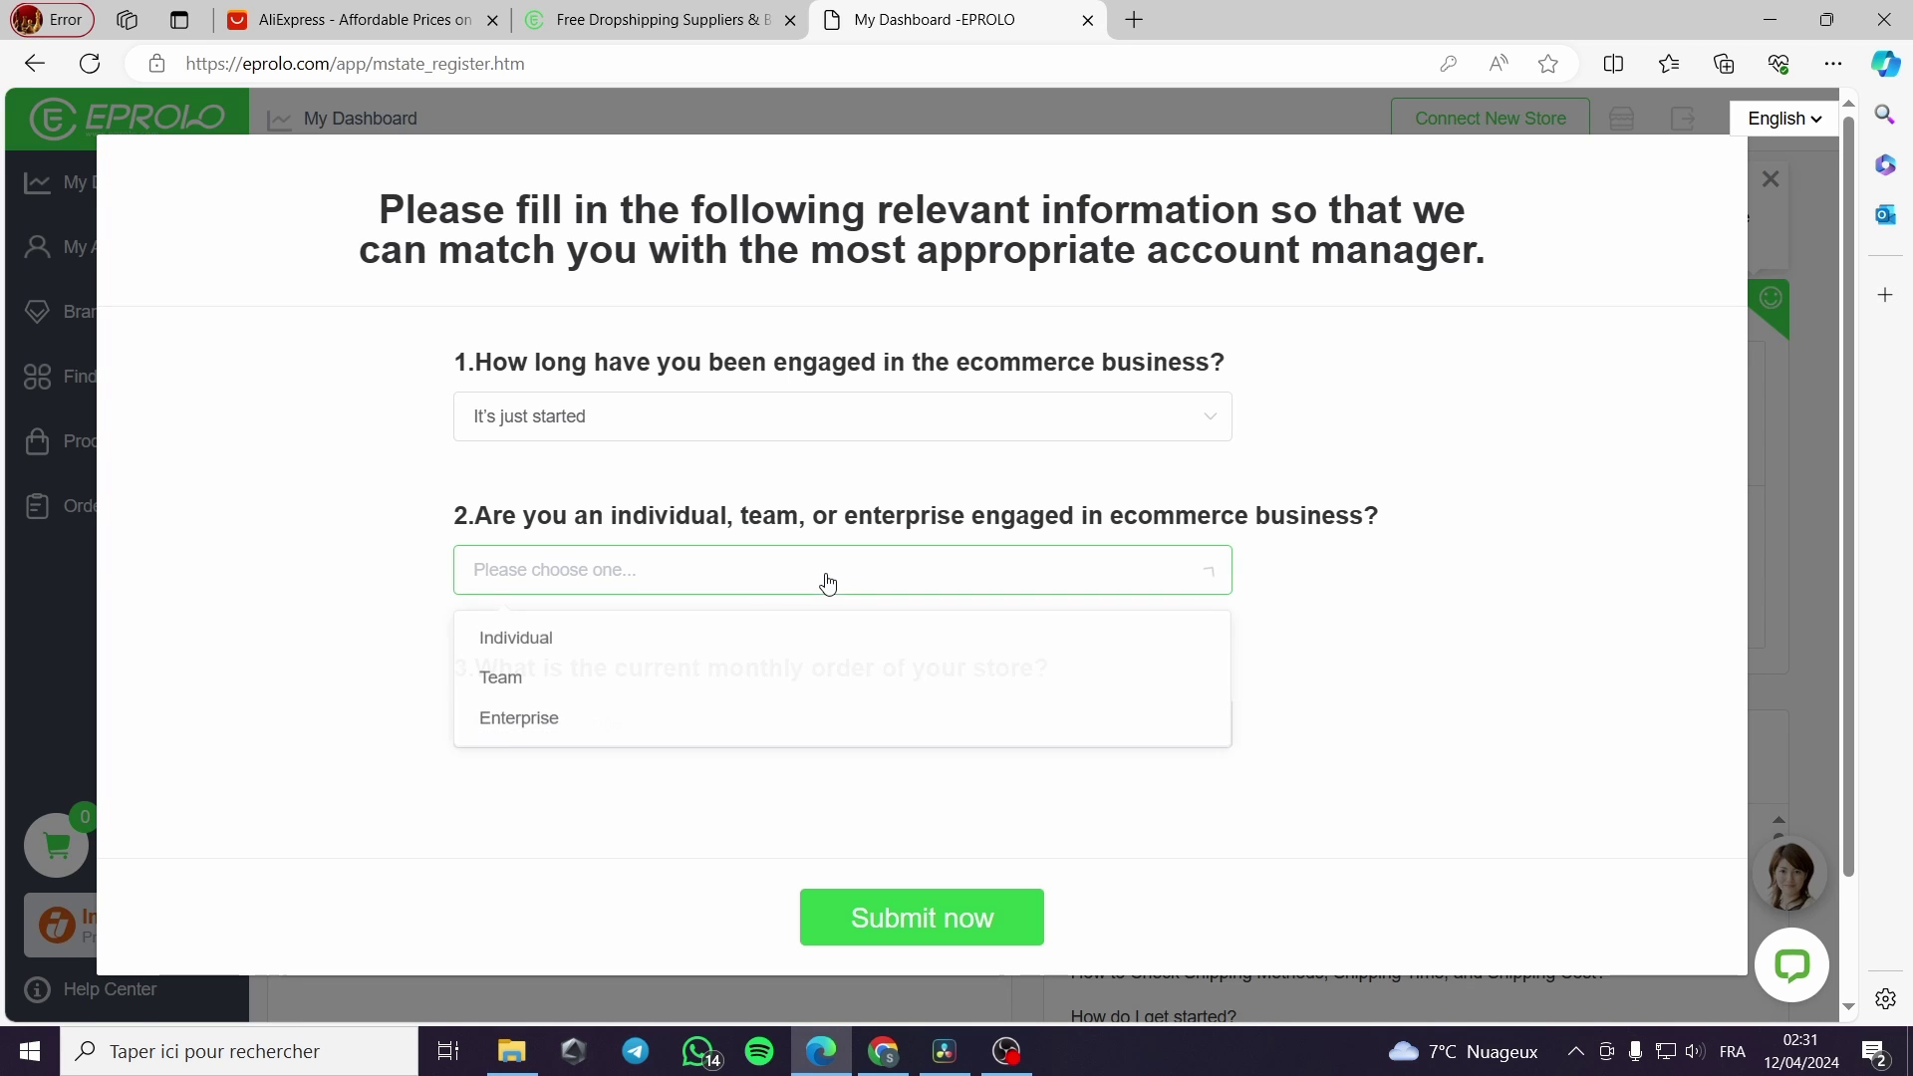
click(516, 641)
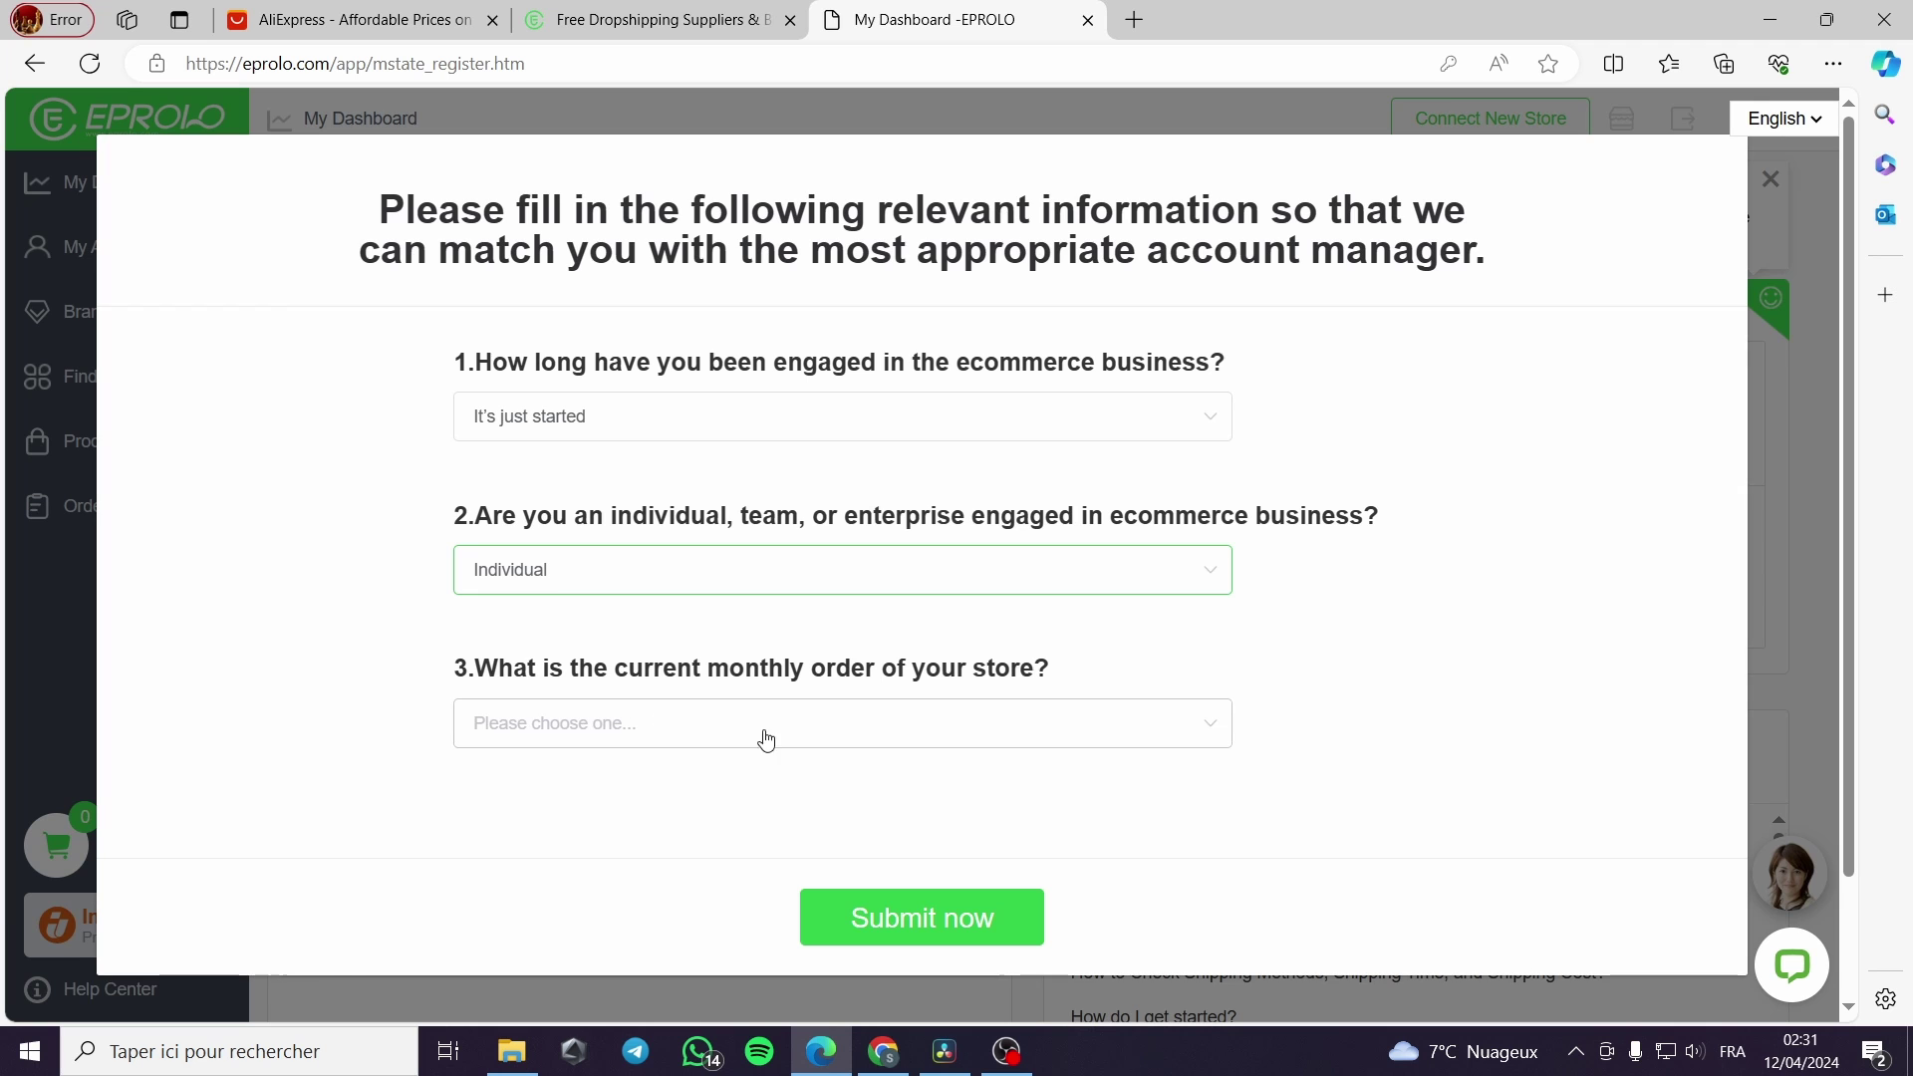
click(819, 743)
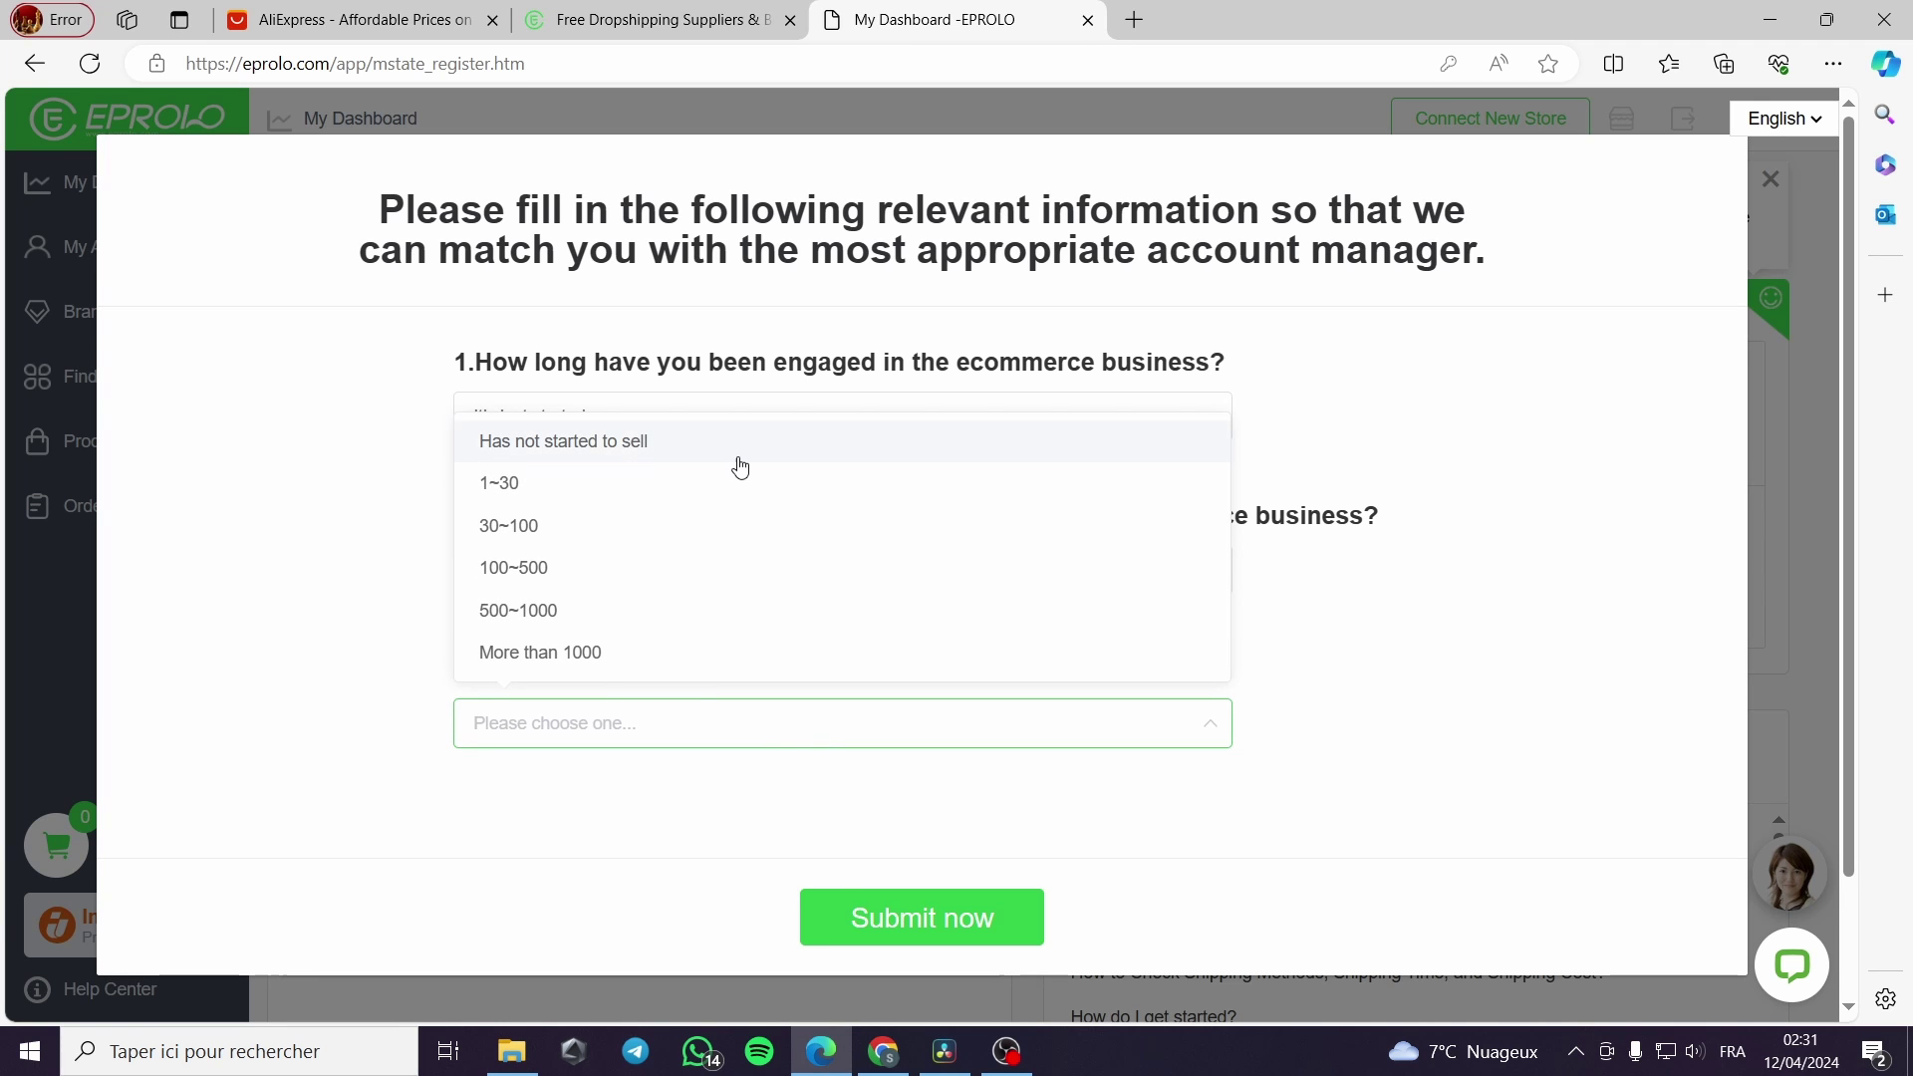
click(747, 459)
click(987, 932)
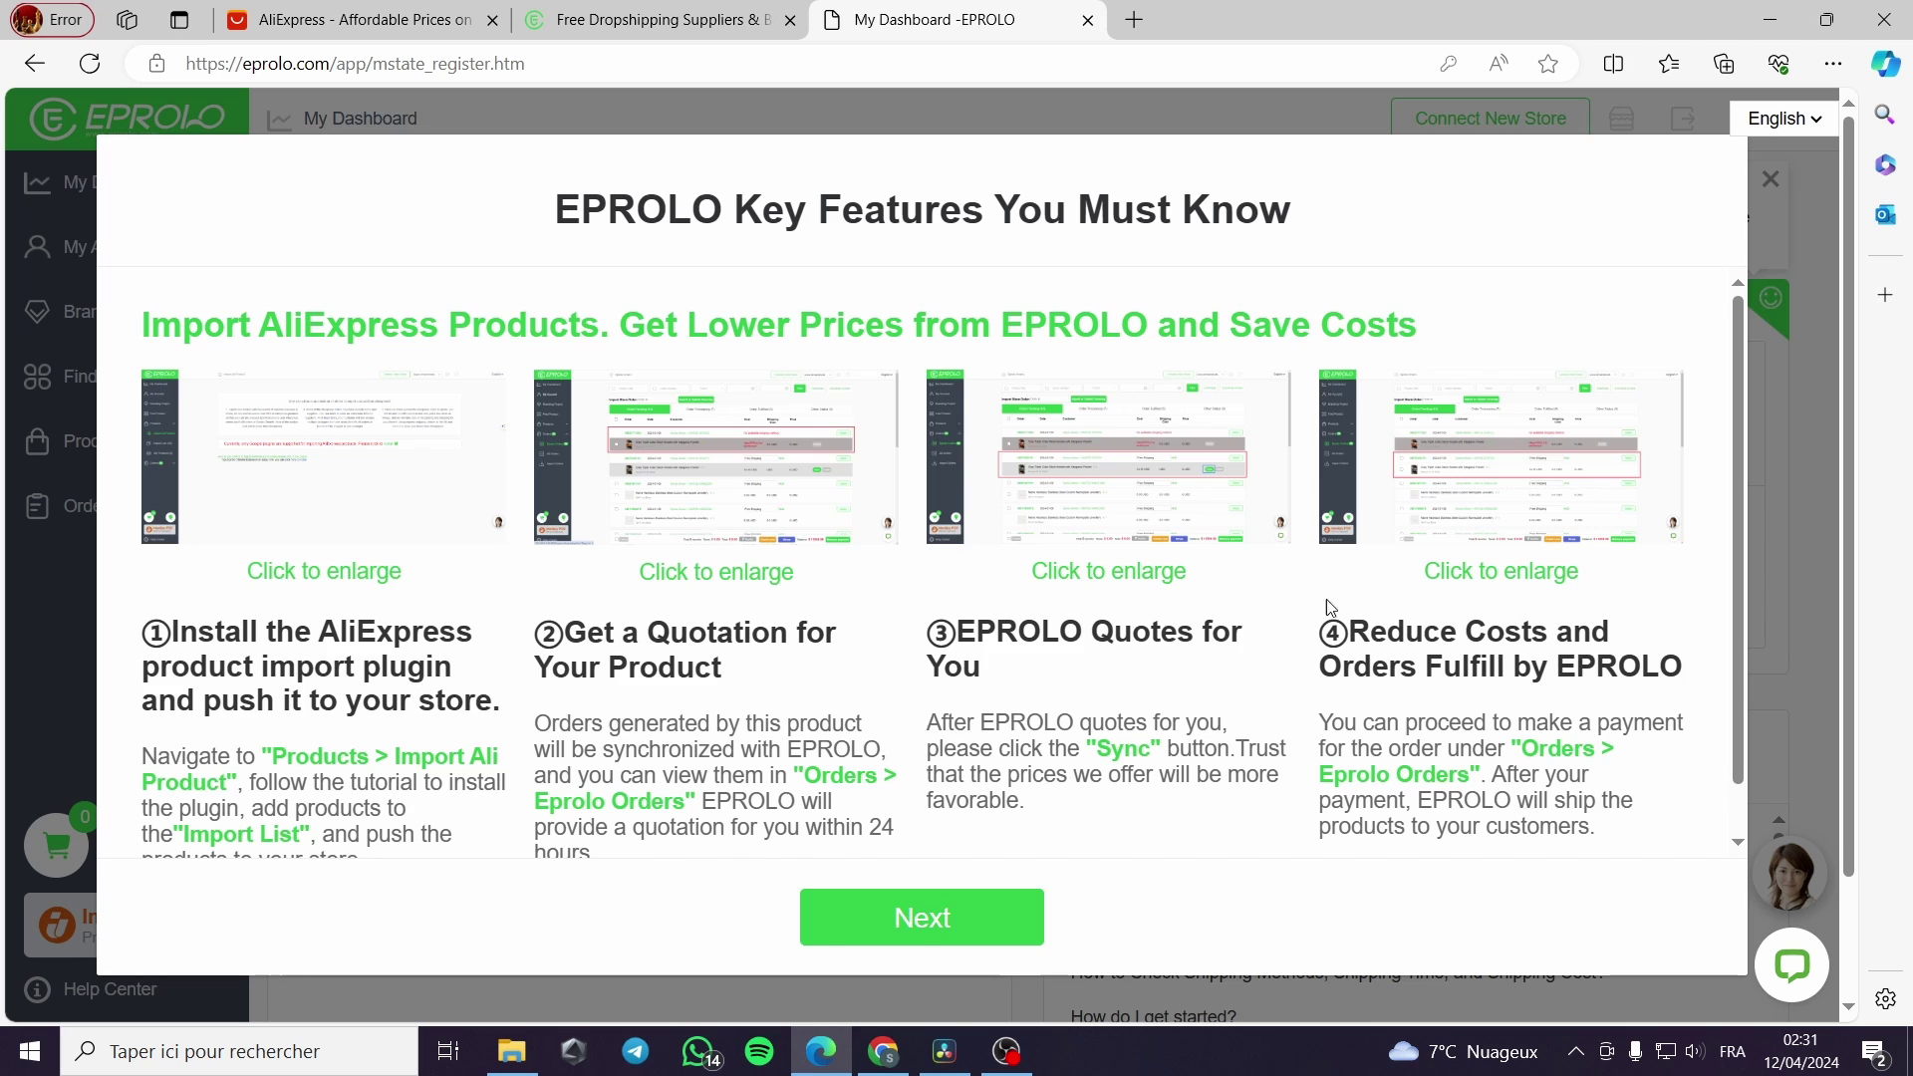
- Go through the key features introduction on AliExpress import and the branding project, and dismiss it
click(922, 917)
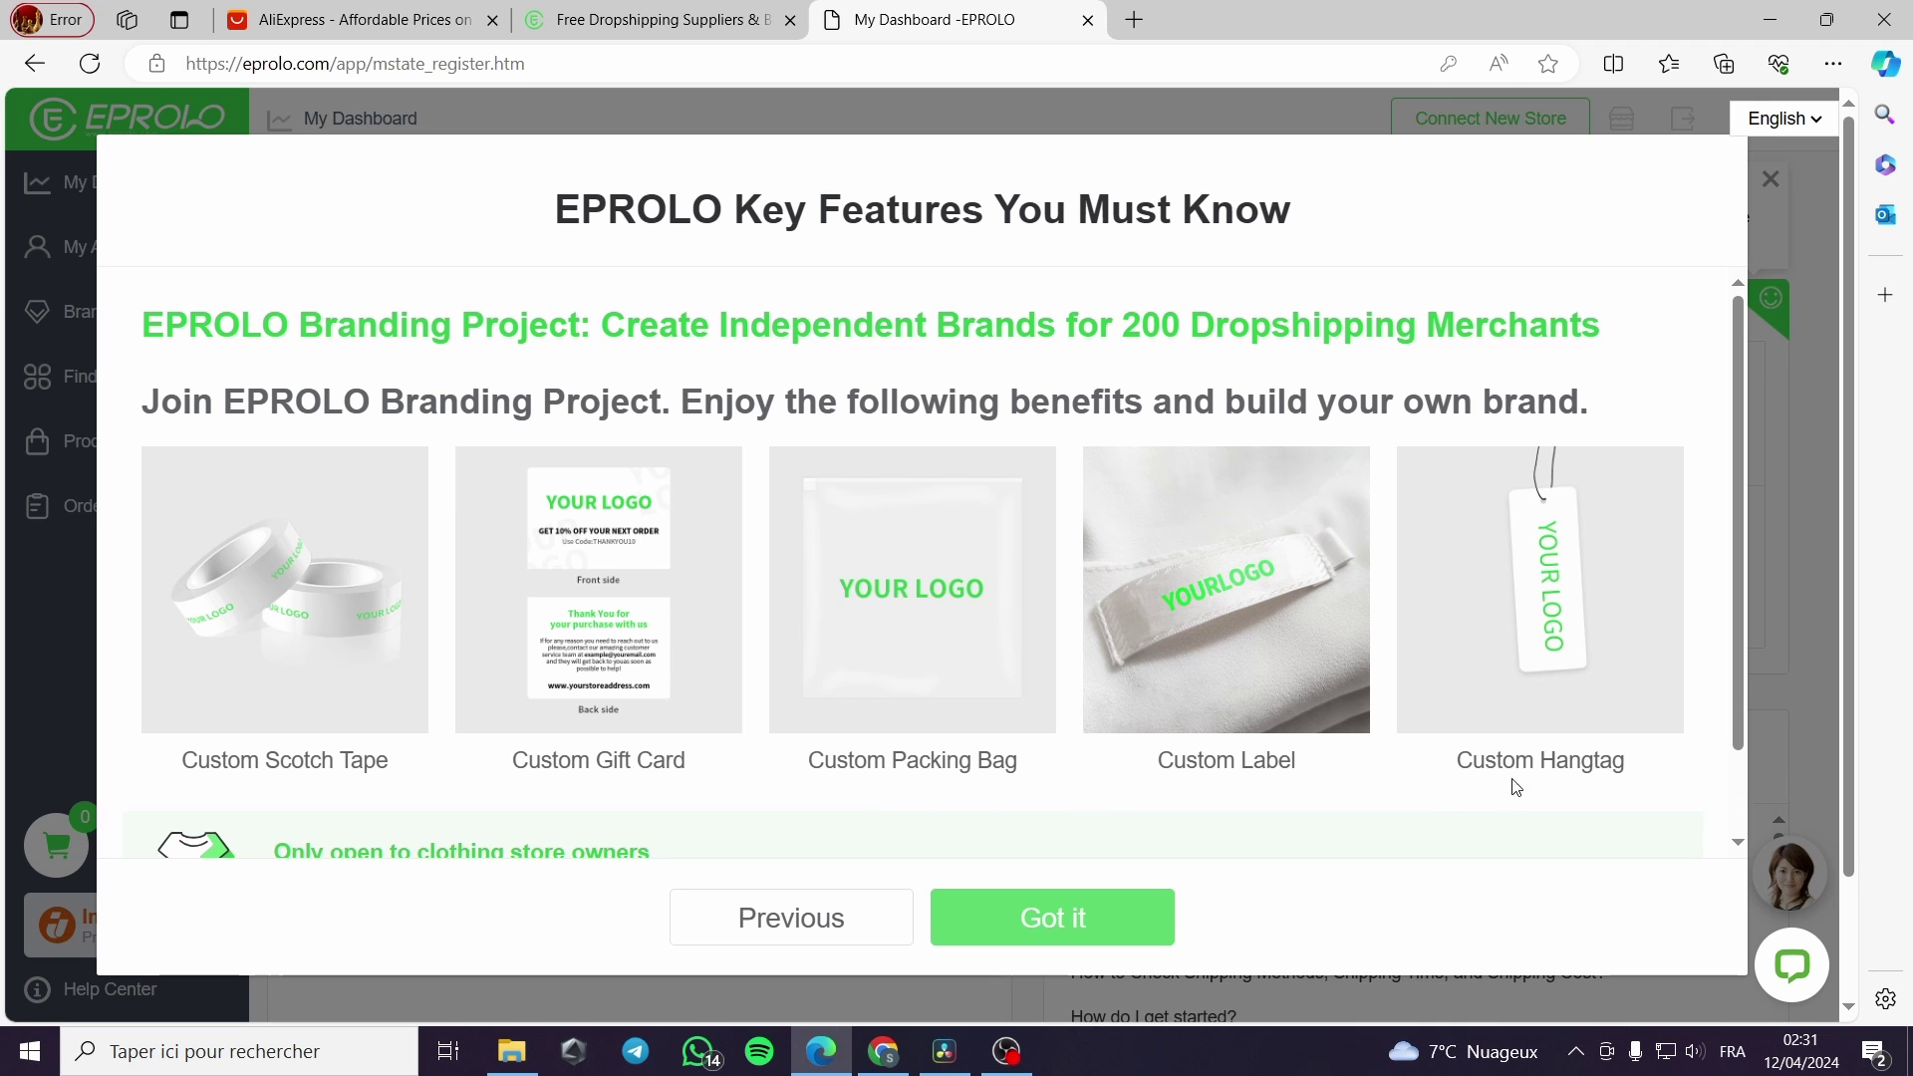
scroll(1598, 784, down, 1)
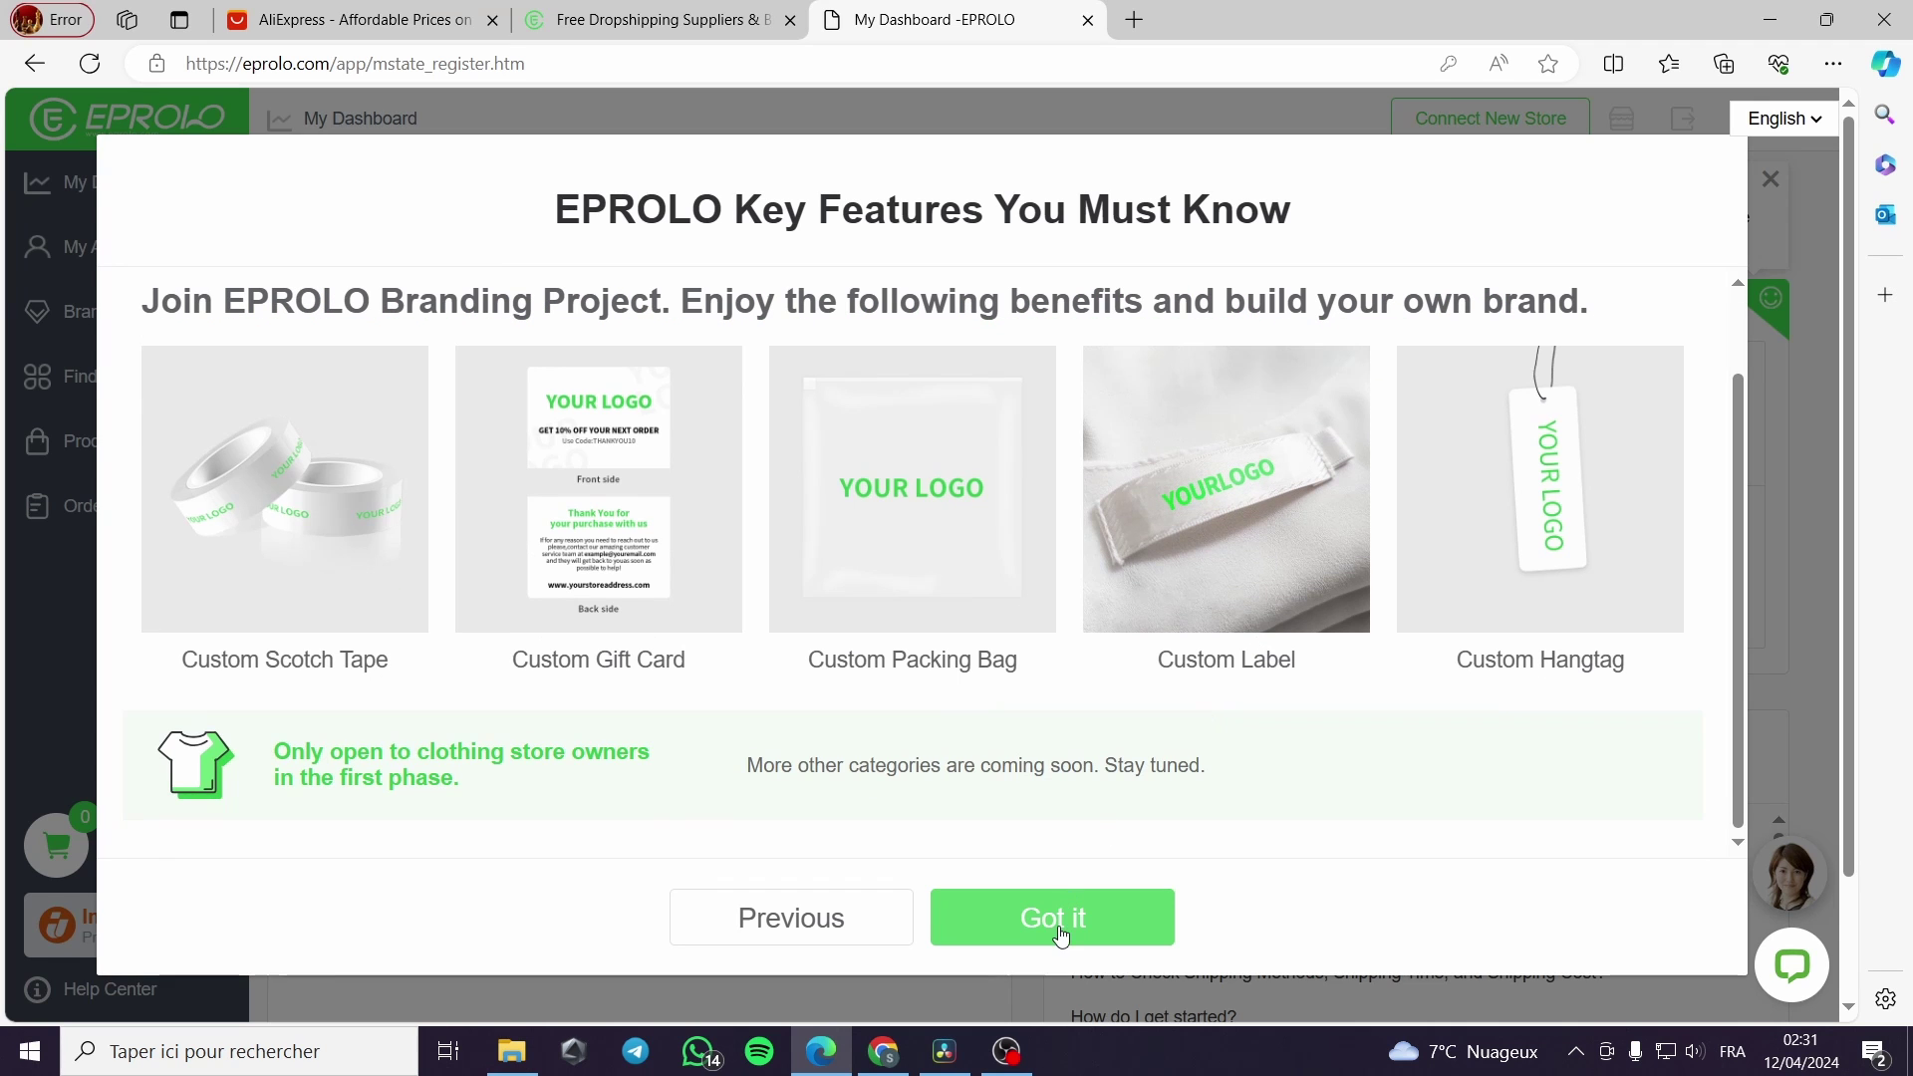
click(1058, 919)
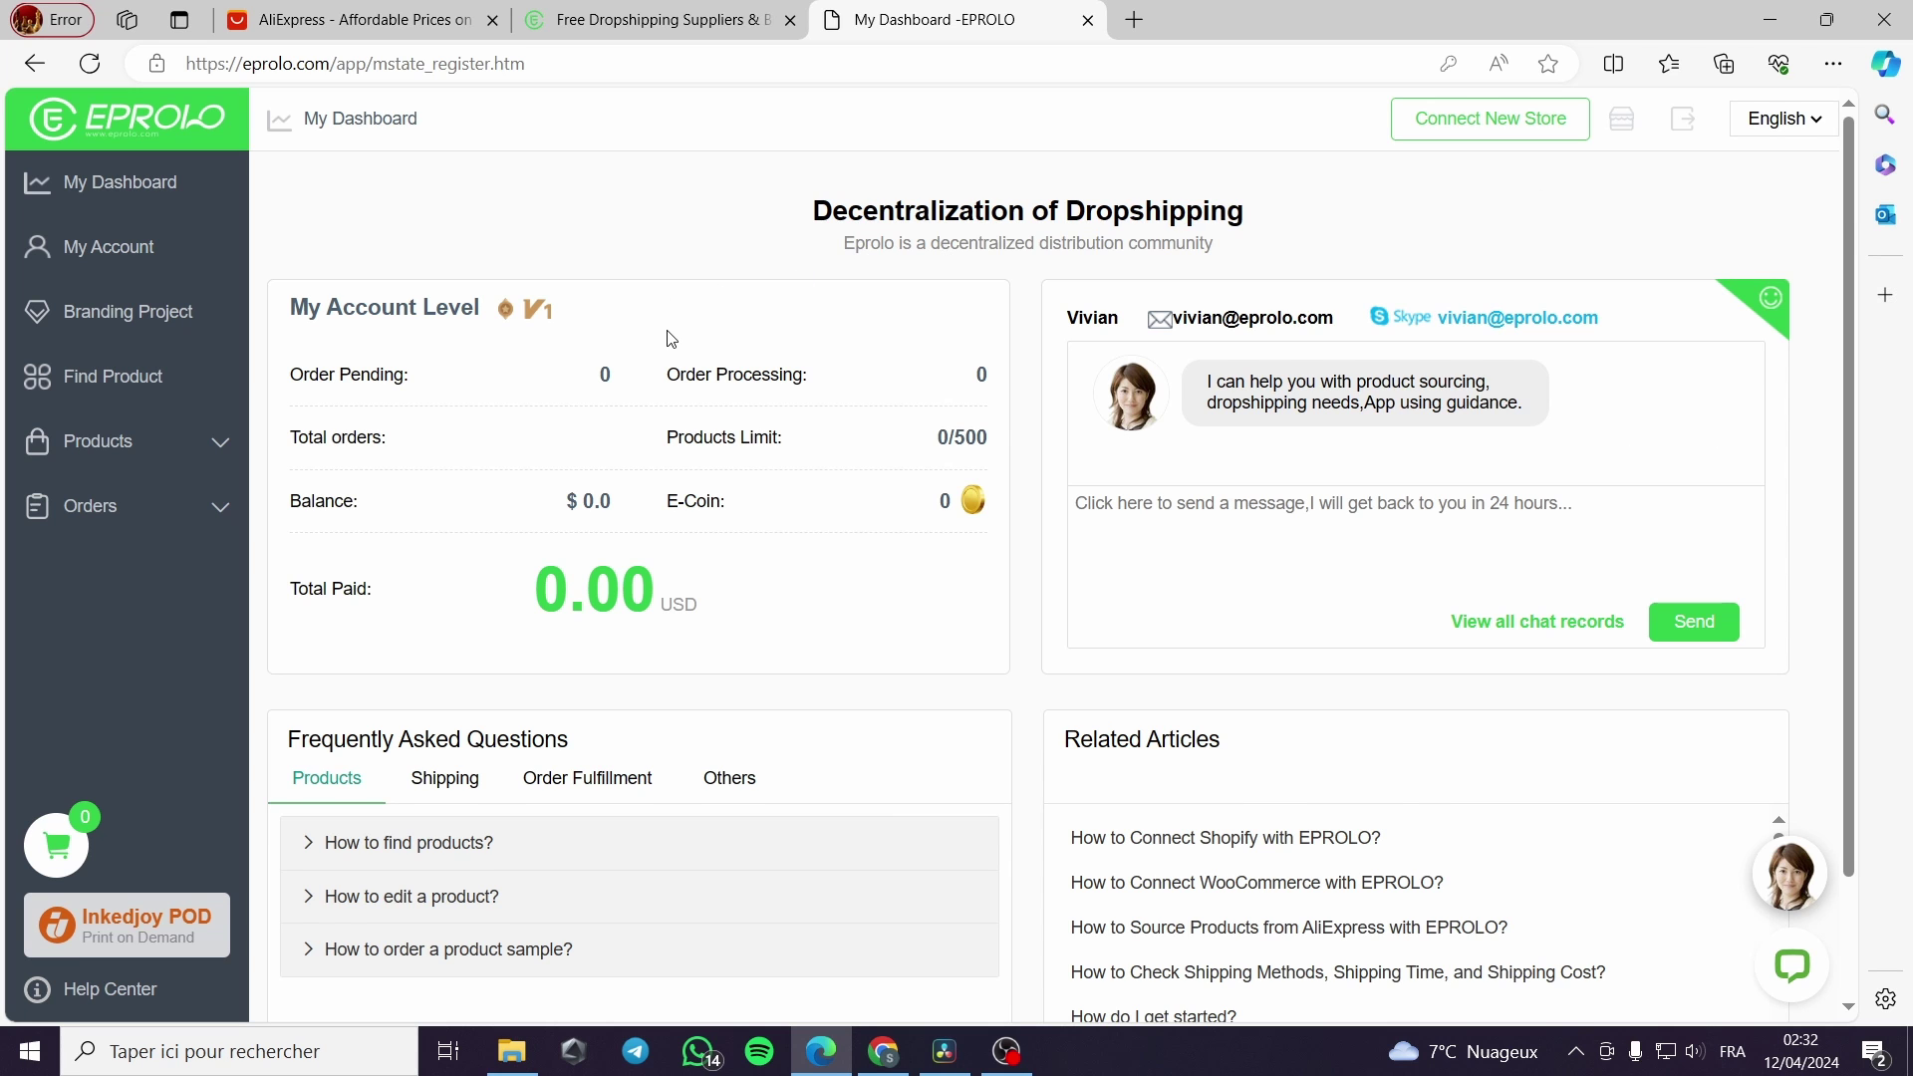
- Review the dashboard's account summary, including the order figures, the balance and the total paid amount
scroll(673, 344, down, 1)
scroll(673, 349, up, 1)
click(38, 182)
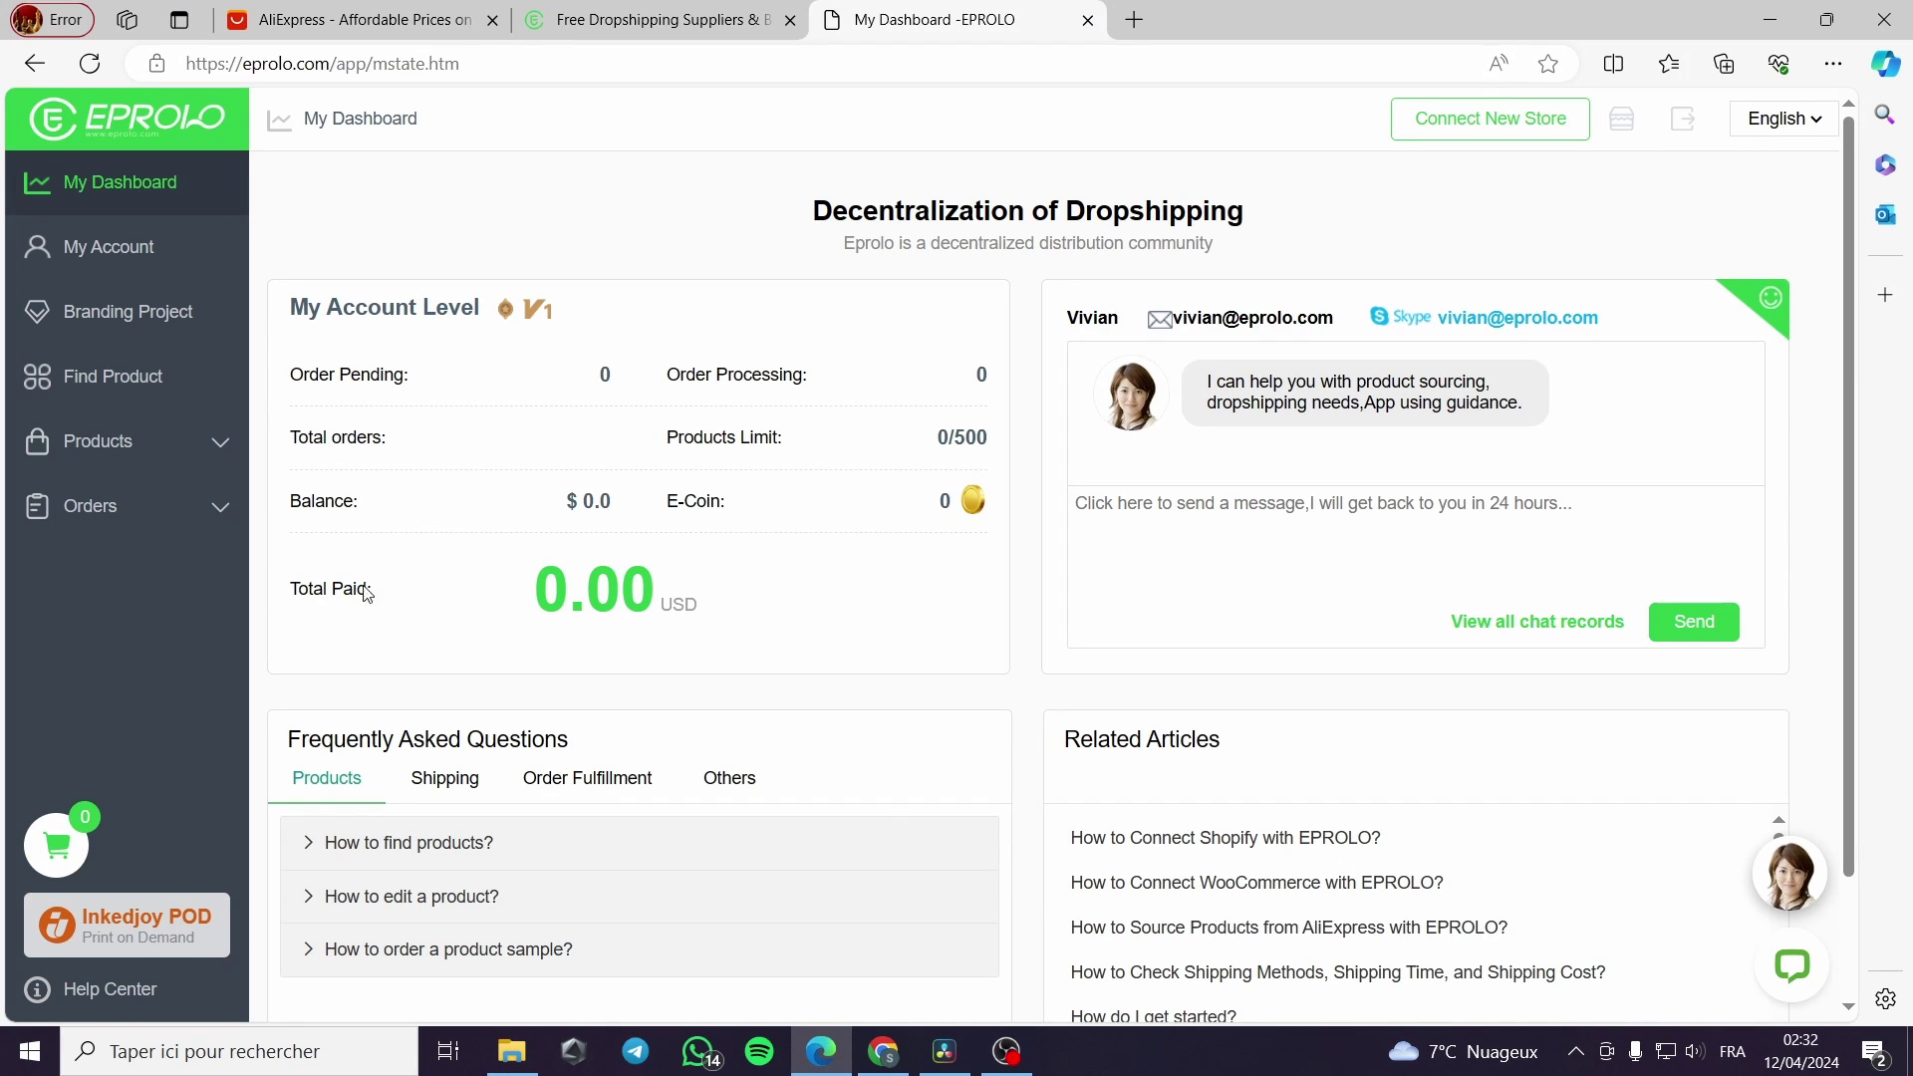
mouse_move(707, 609)
mouse_down()
mouse_move(478, 581)
mouse_move(705, 602)
mouse_up()
click(498, 635)
click(762, 612)
drag(286, 588, 471, 612)
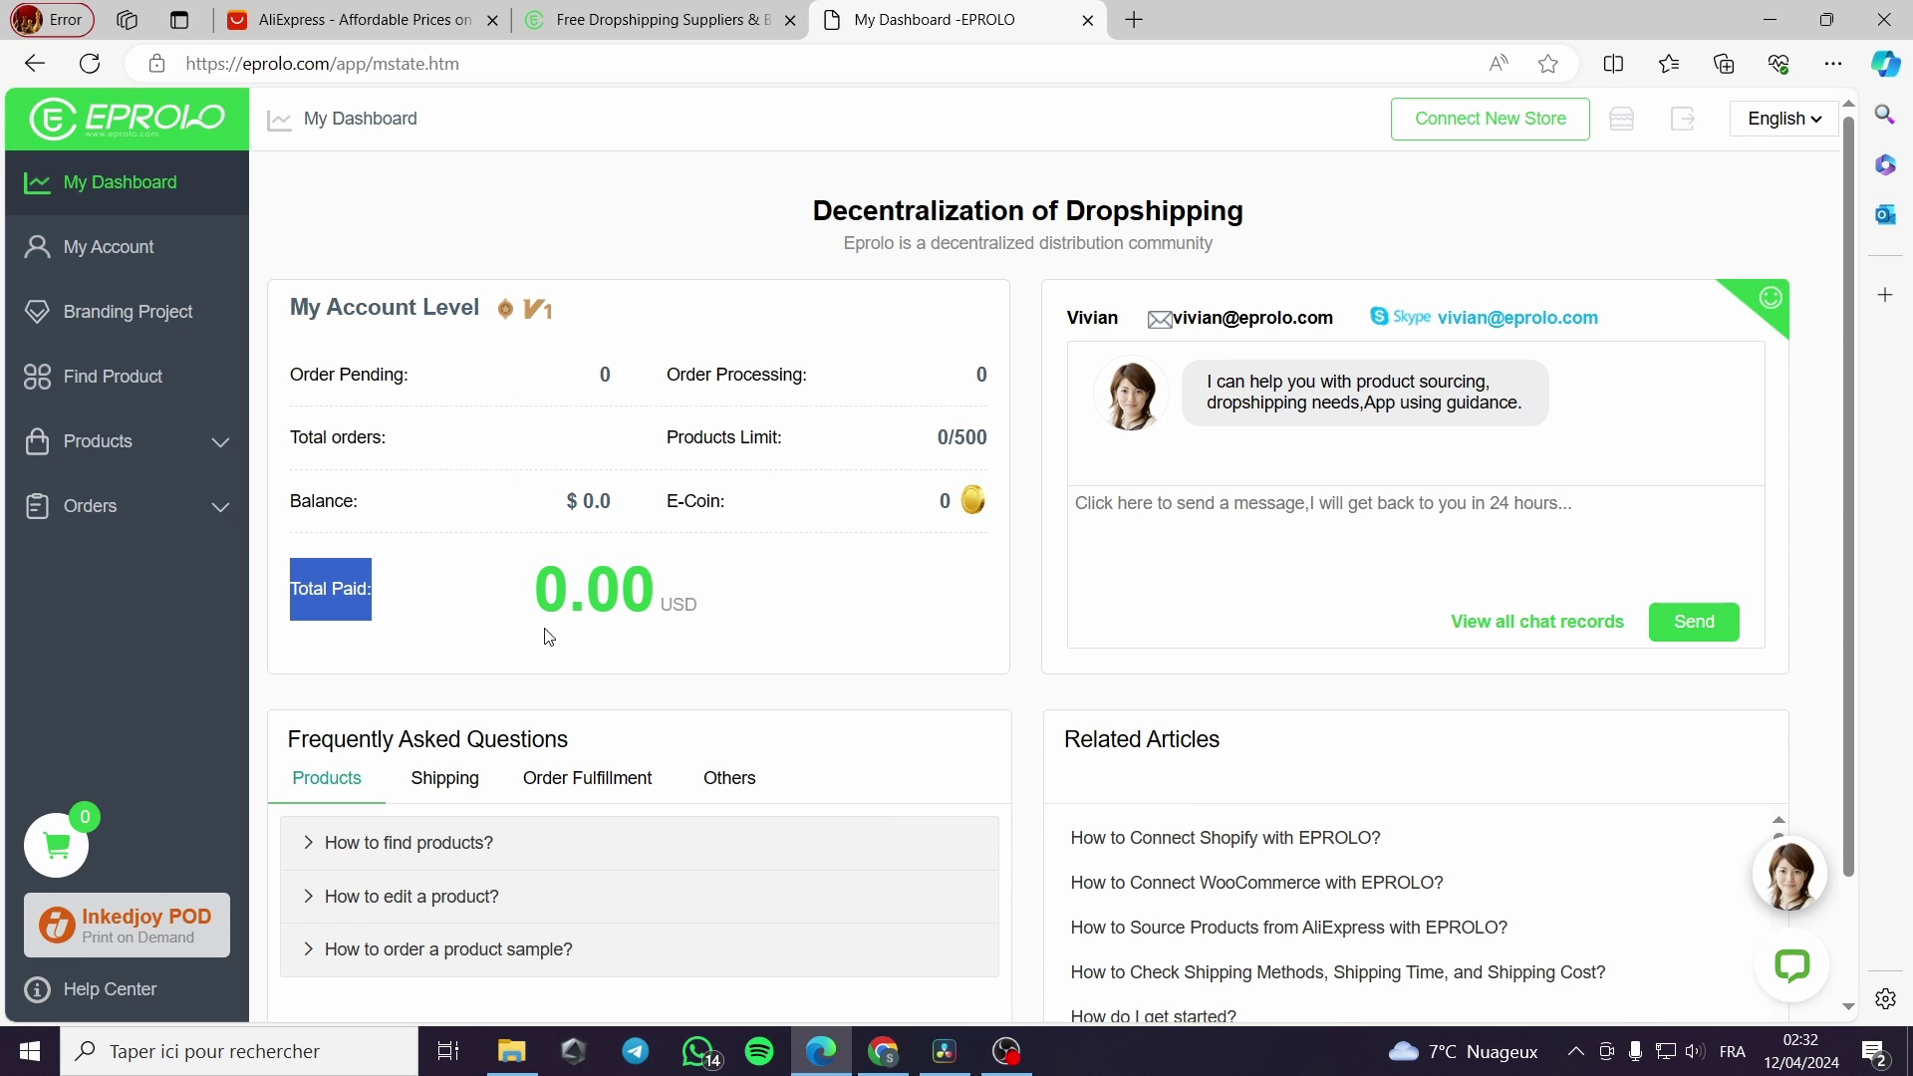
click(547, 640)
- Open the account level page of My Account and examine the monthly spend amount for level V1
click(128, 251)
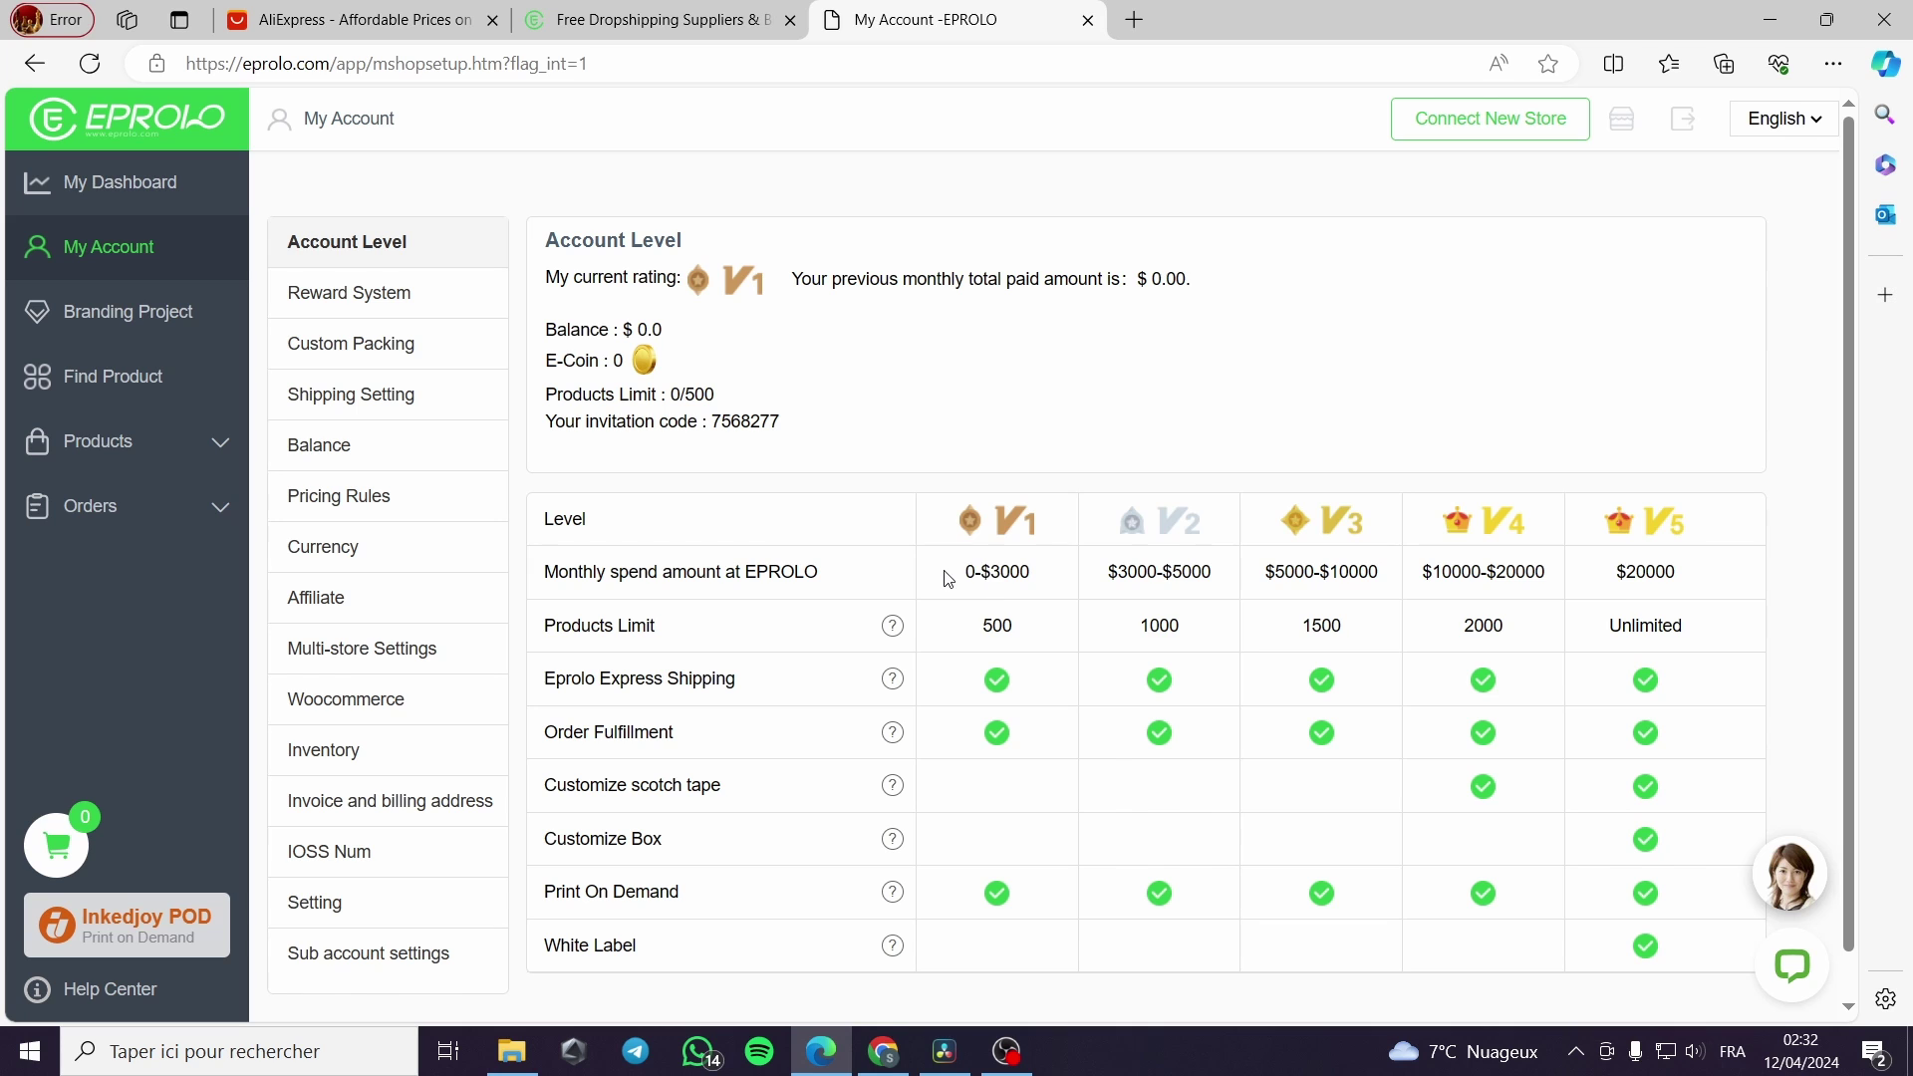
drag(947, 579, 1060, 577)
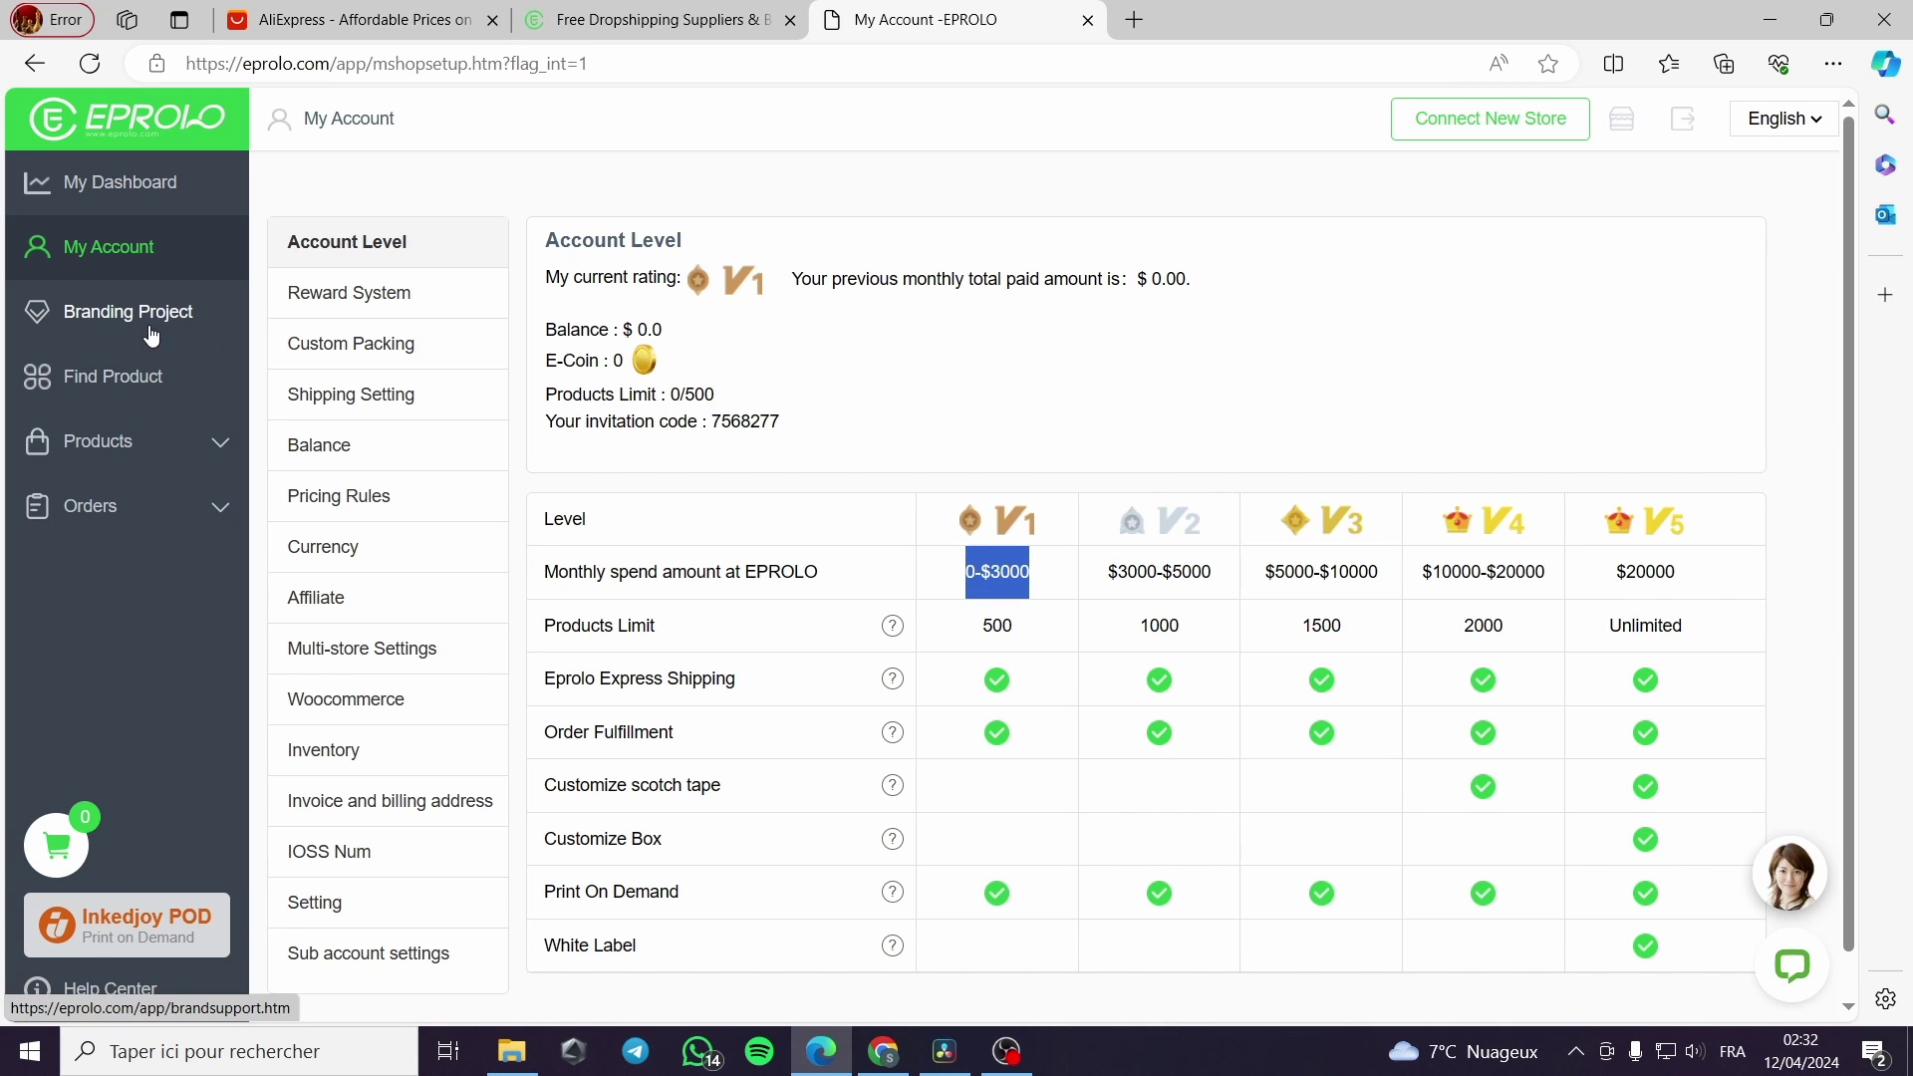
- Open the Branding Project page and examine its beginner and expert membership plans and the custom packaging benefits
click(199, 378)
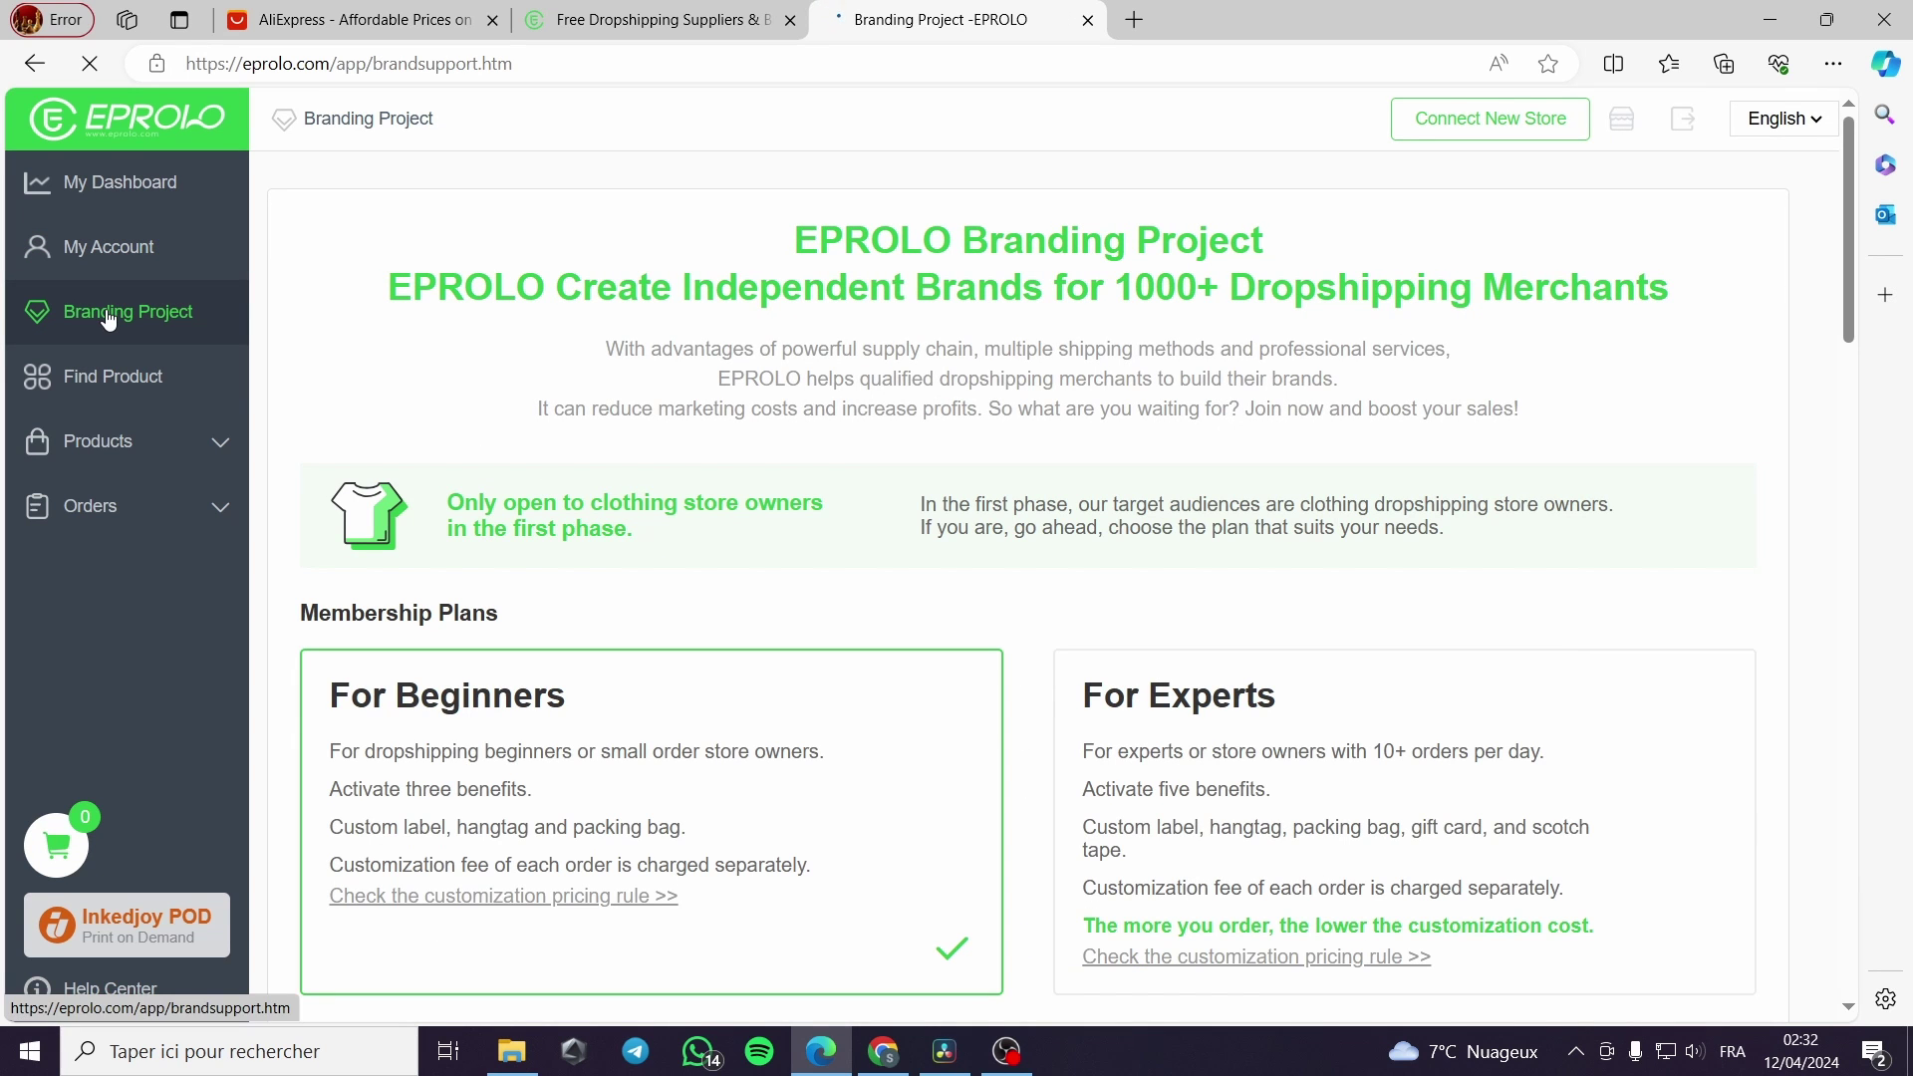
click(171, 313)
scroll(504, 525, down, 1)
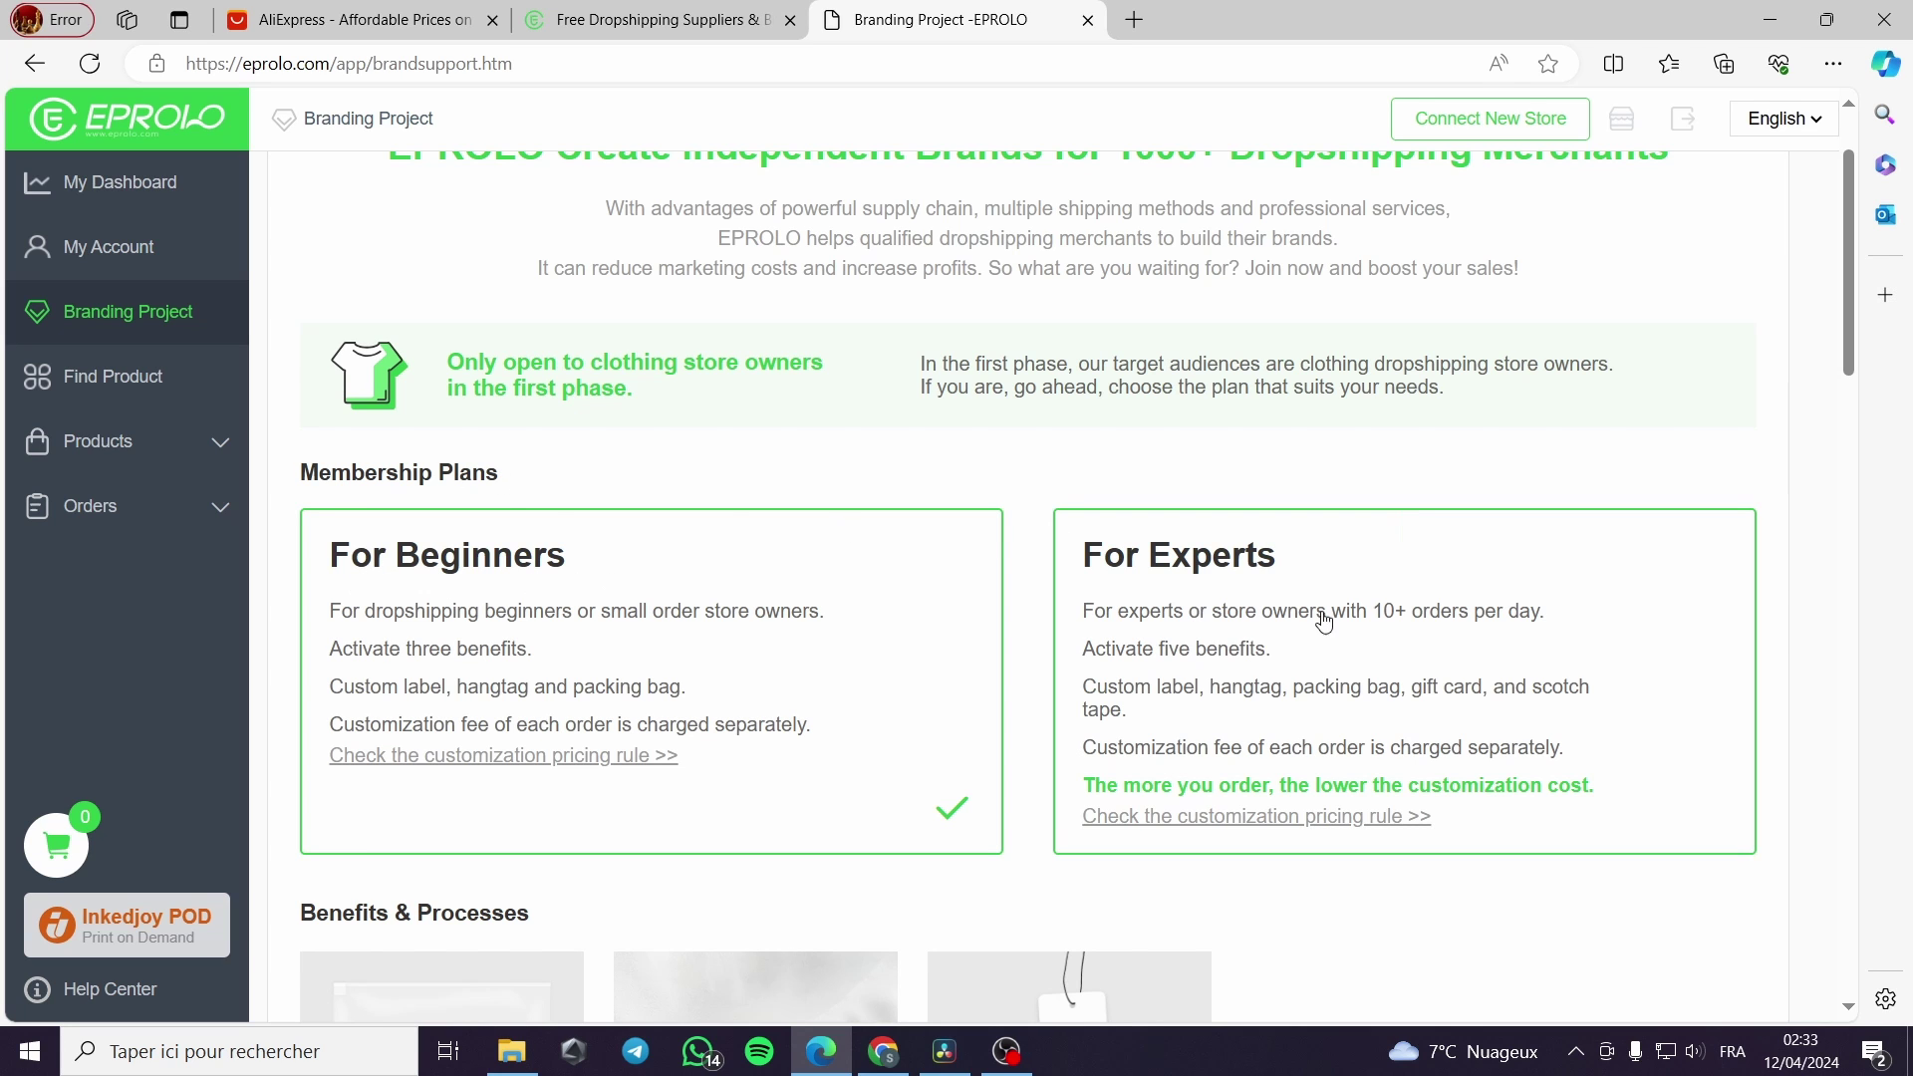
scroll(1293, 606, down, 3)
scroll(1293, 605, up, 5)
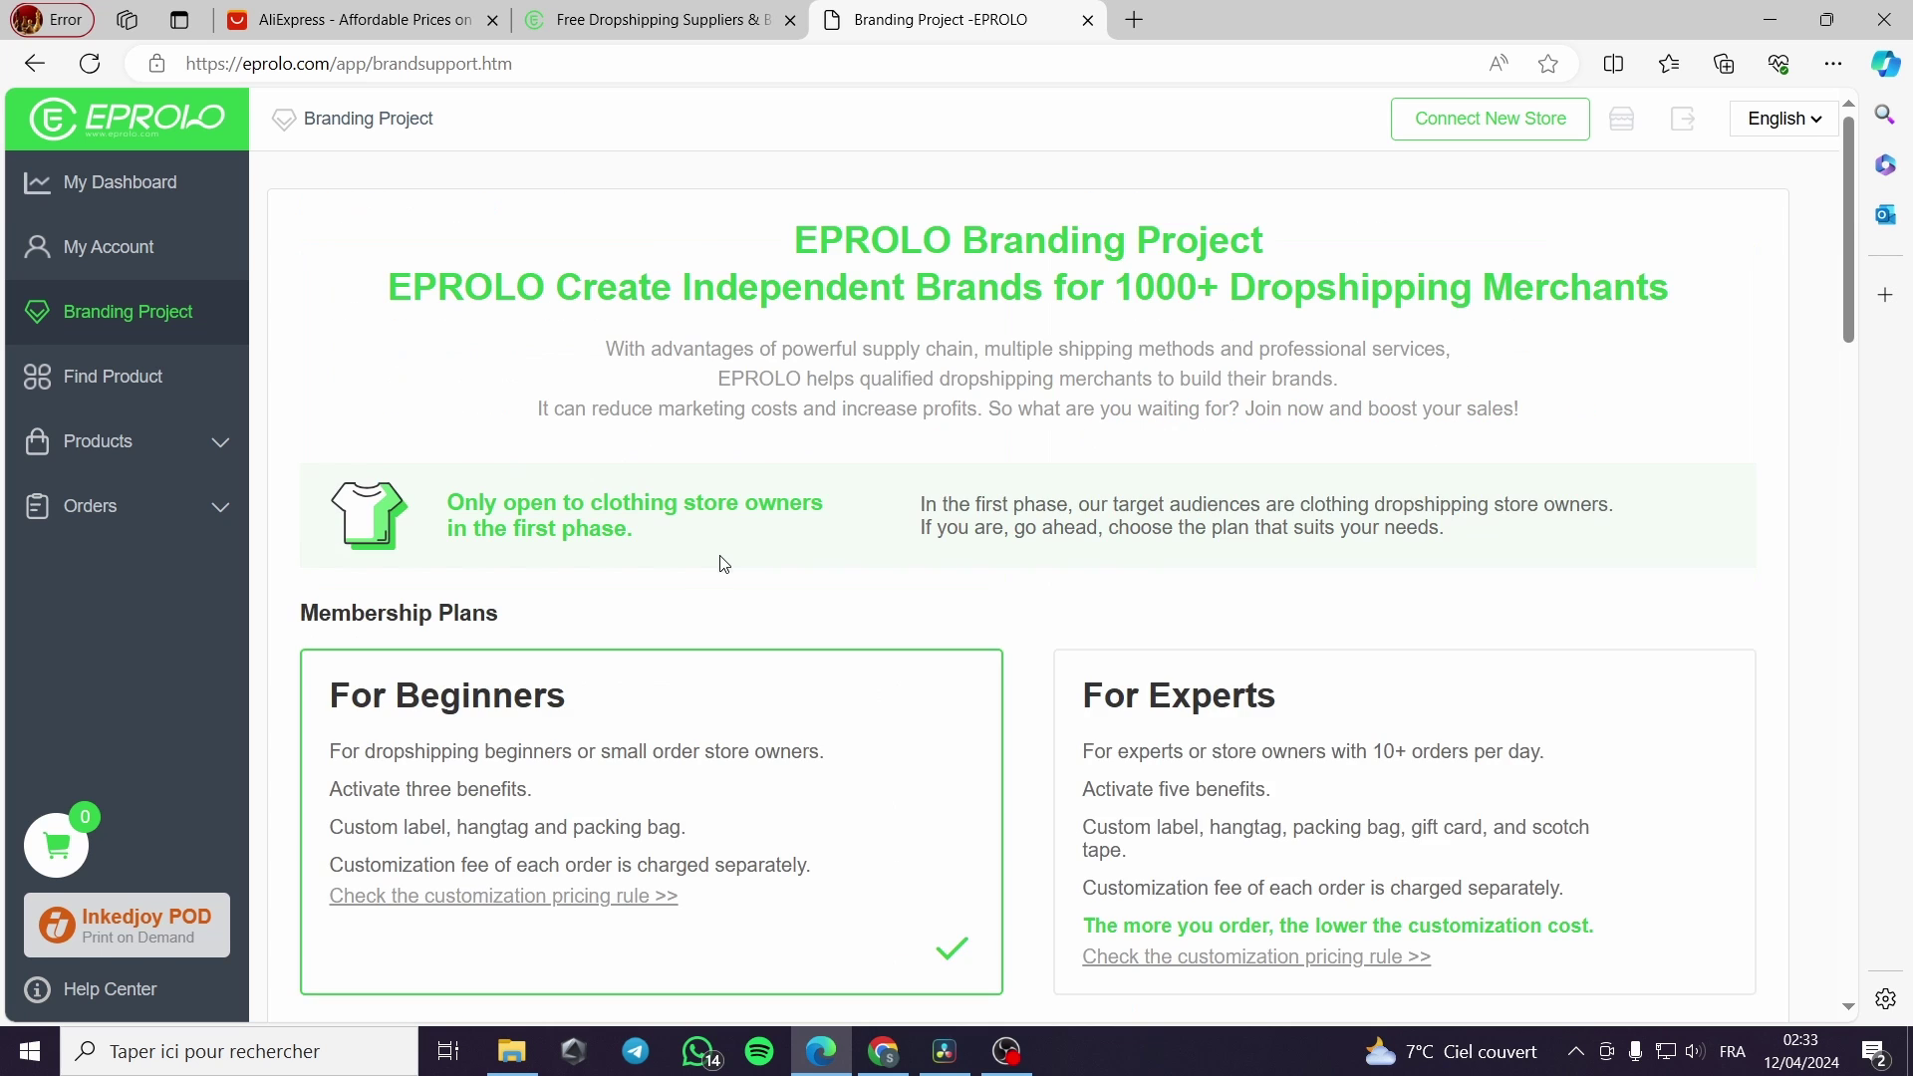
scroll(719, 602, down, 5)
scroll(867, 555, up, 4)
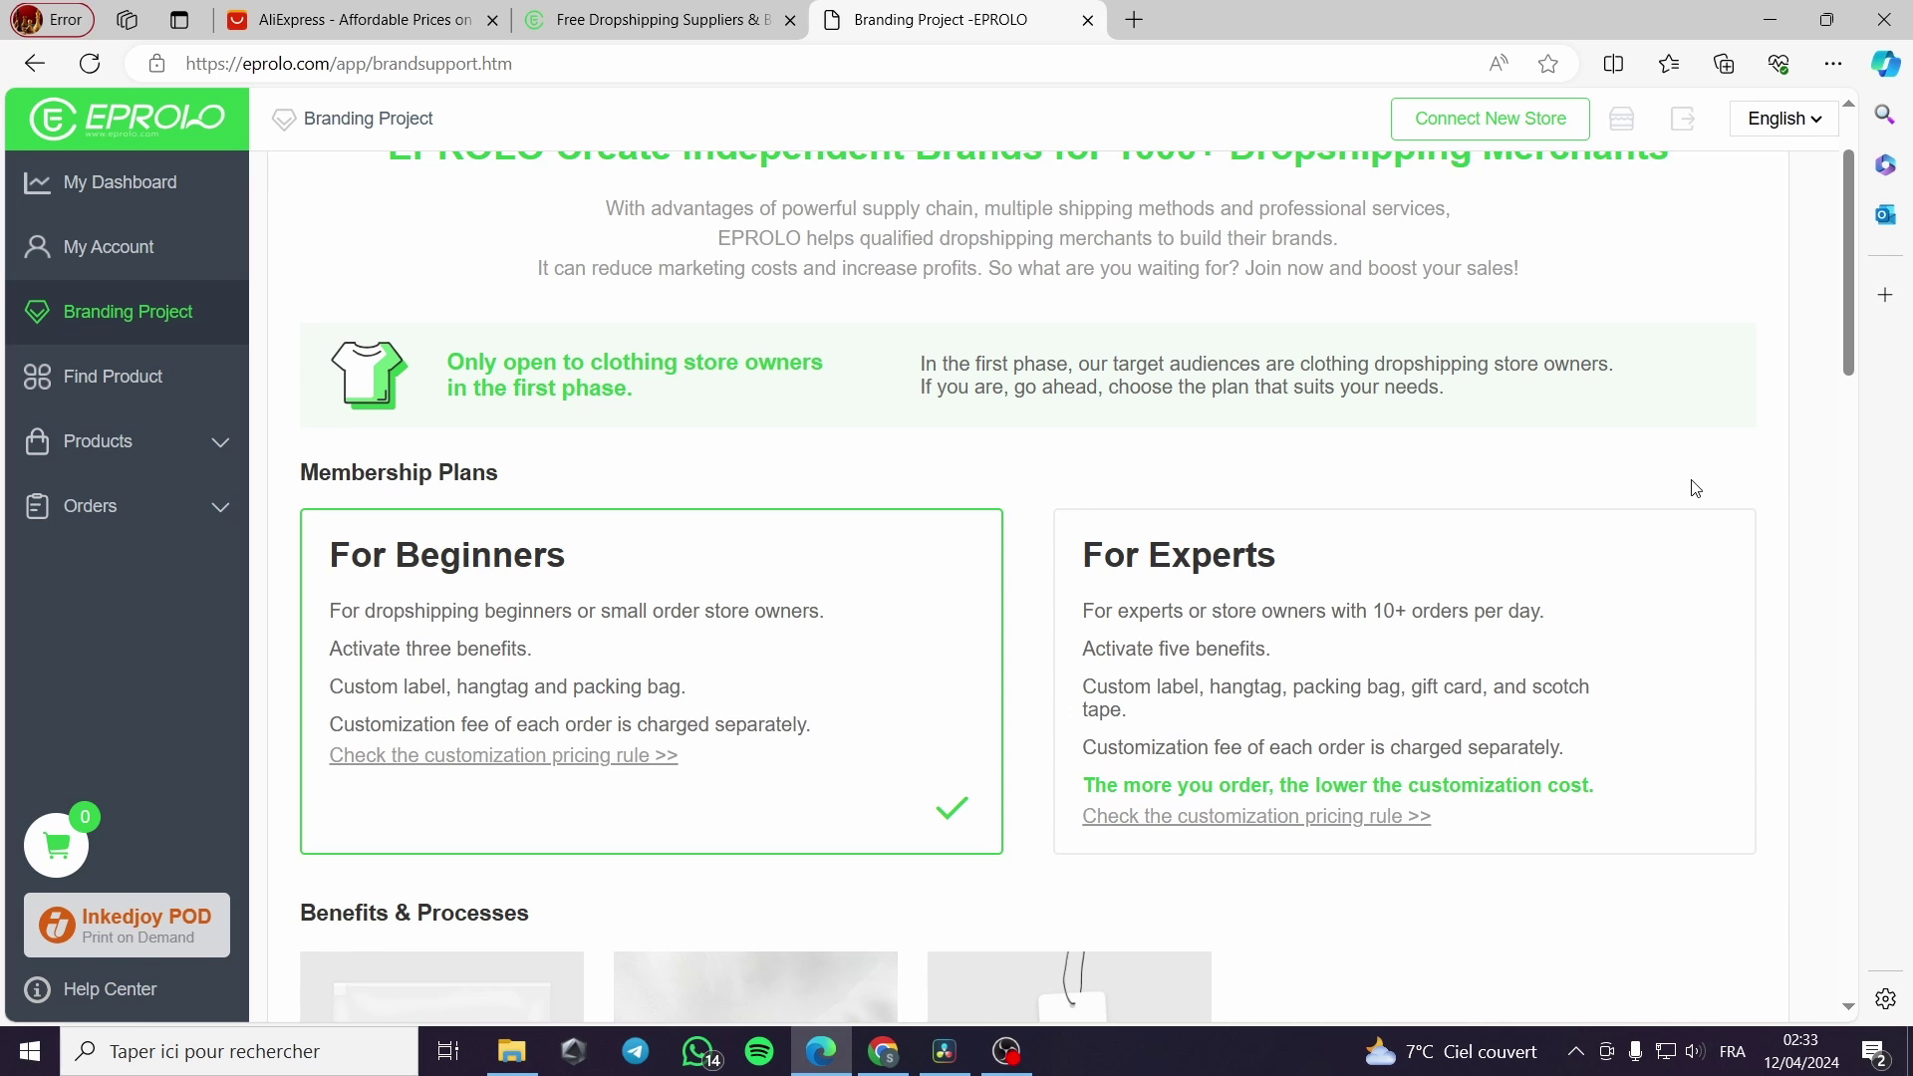
scroll(1538, 740, down, 3)
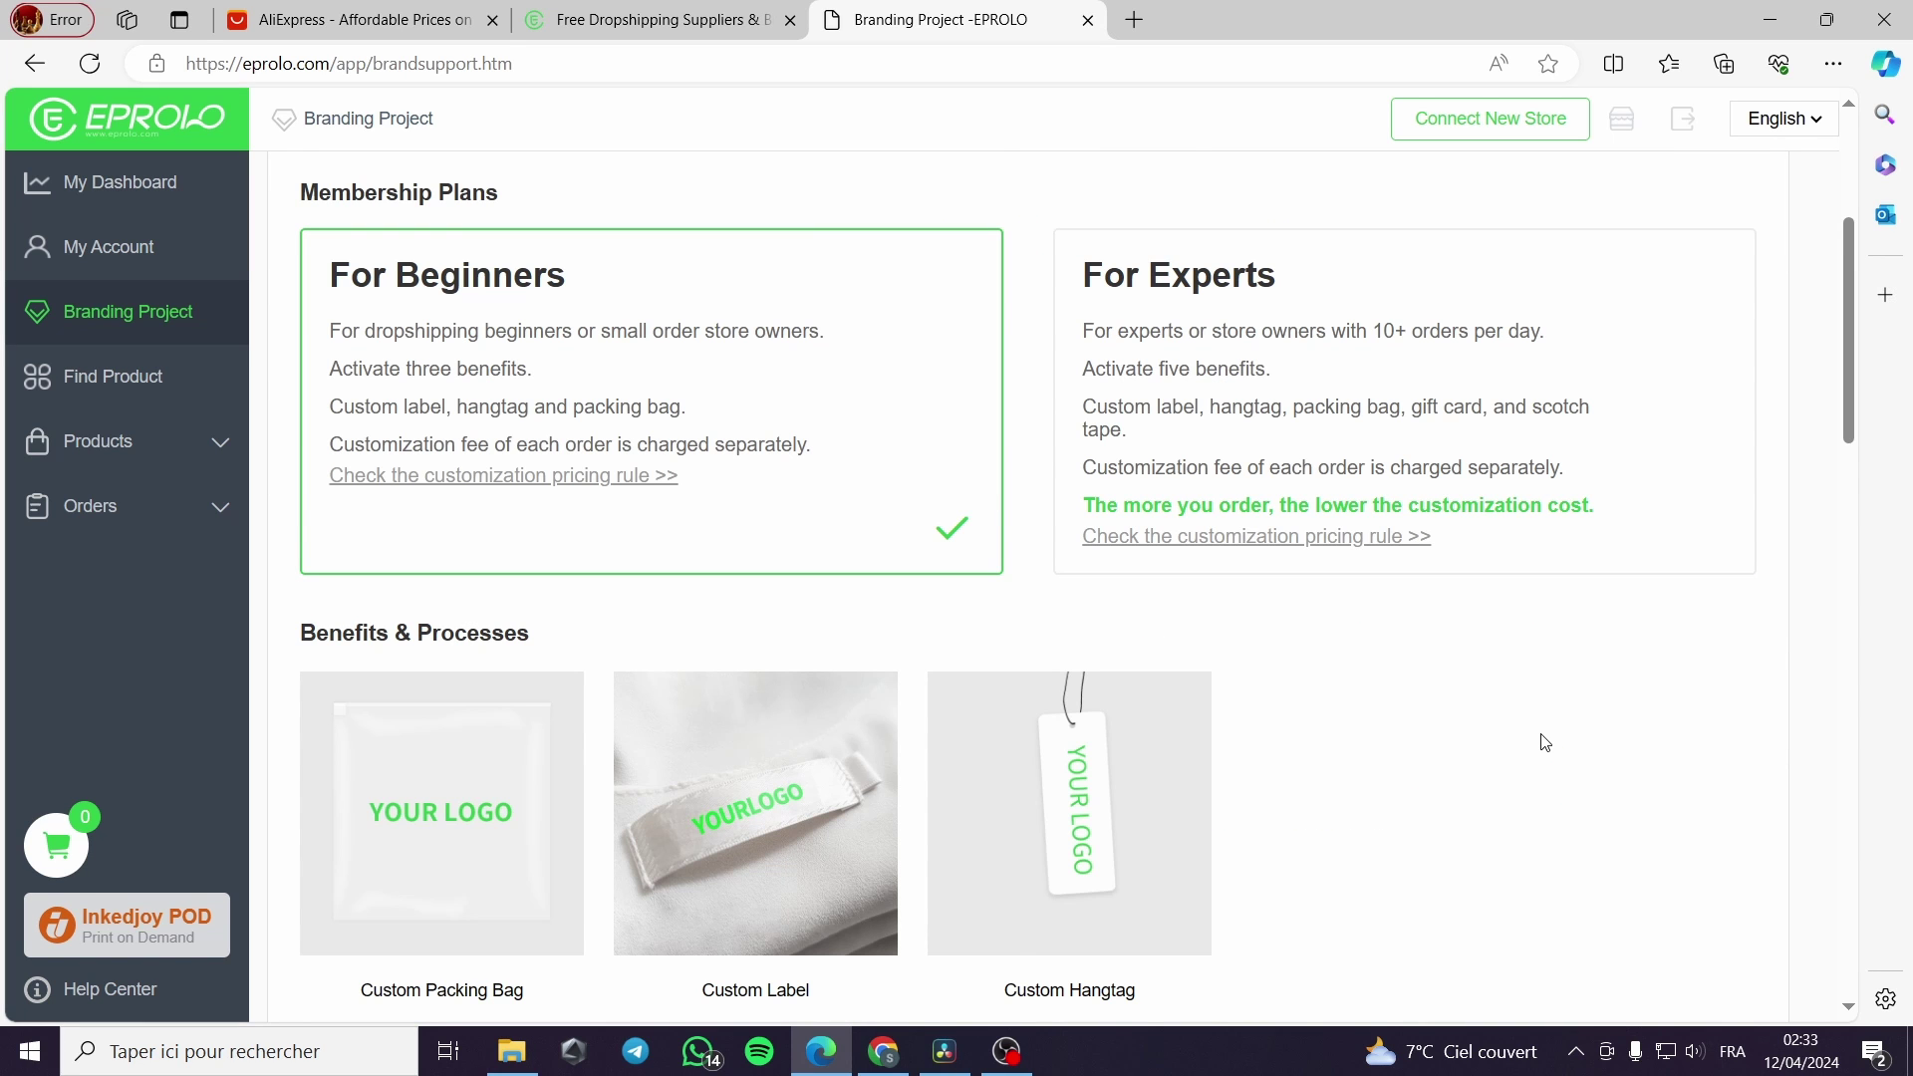
scroll(1393, 633, down, 1)
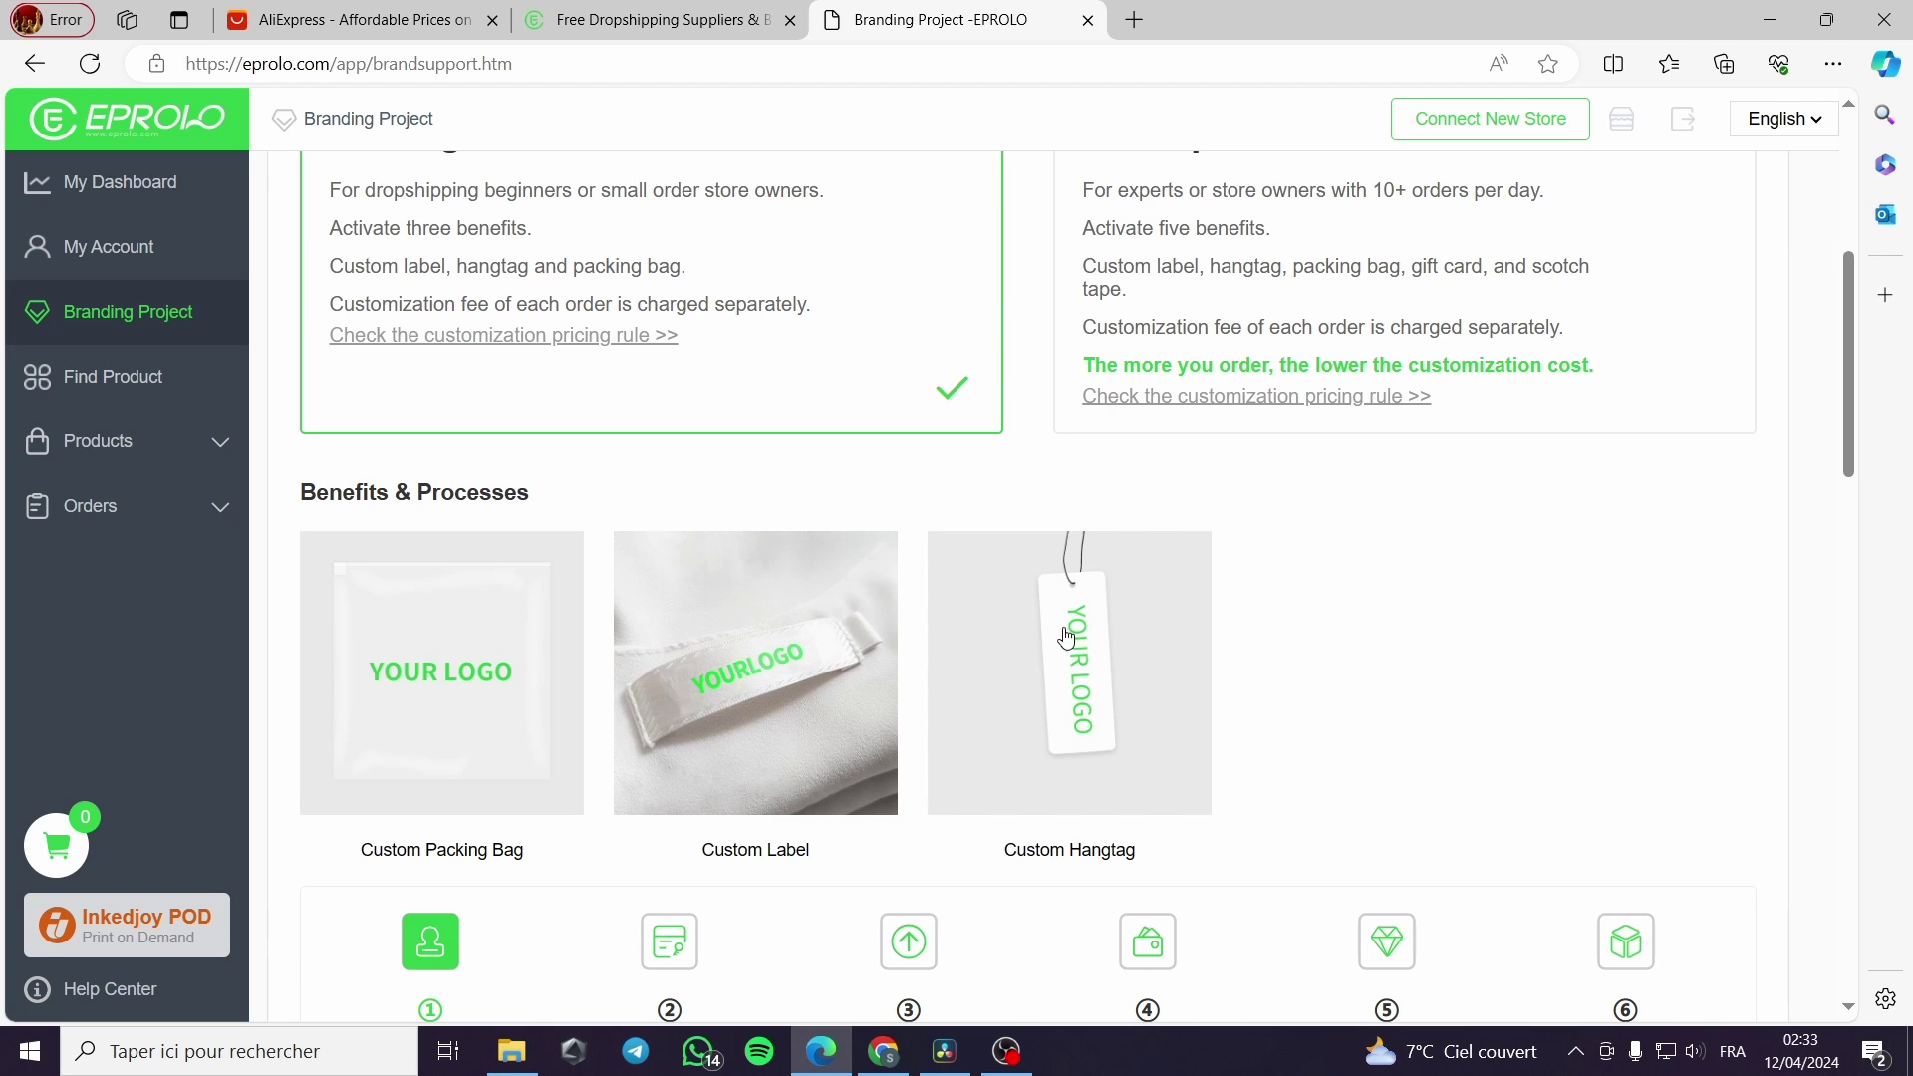
- Open the Find Product catalog and browse the listed products with their prices and shipping costs
click(125, 376)
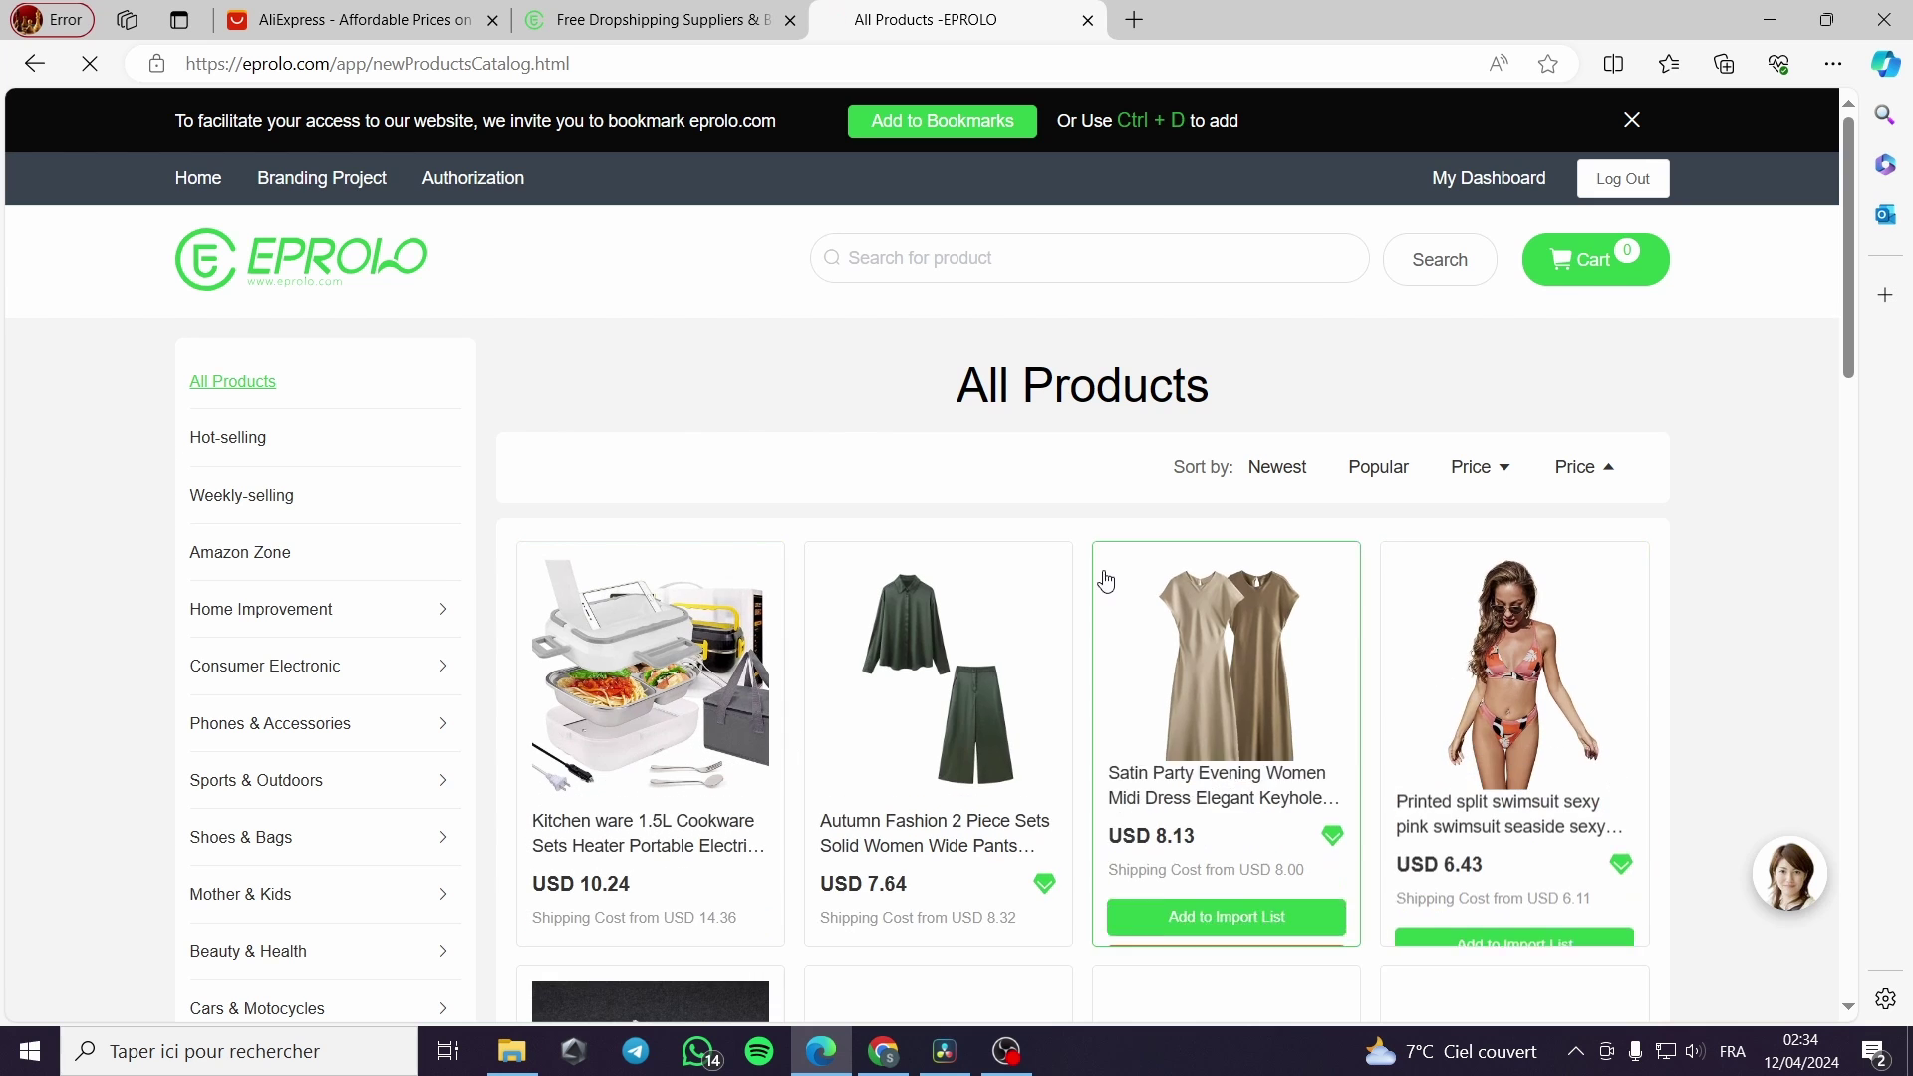
scroll(1751, 658, down, 4)
scroll(1759, 662, down, 1)
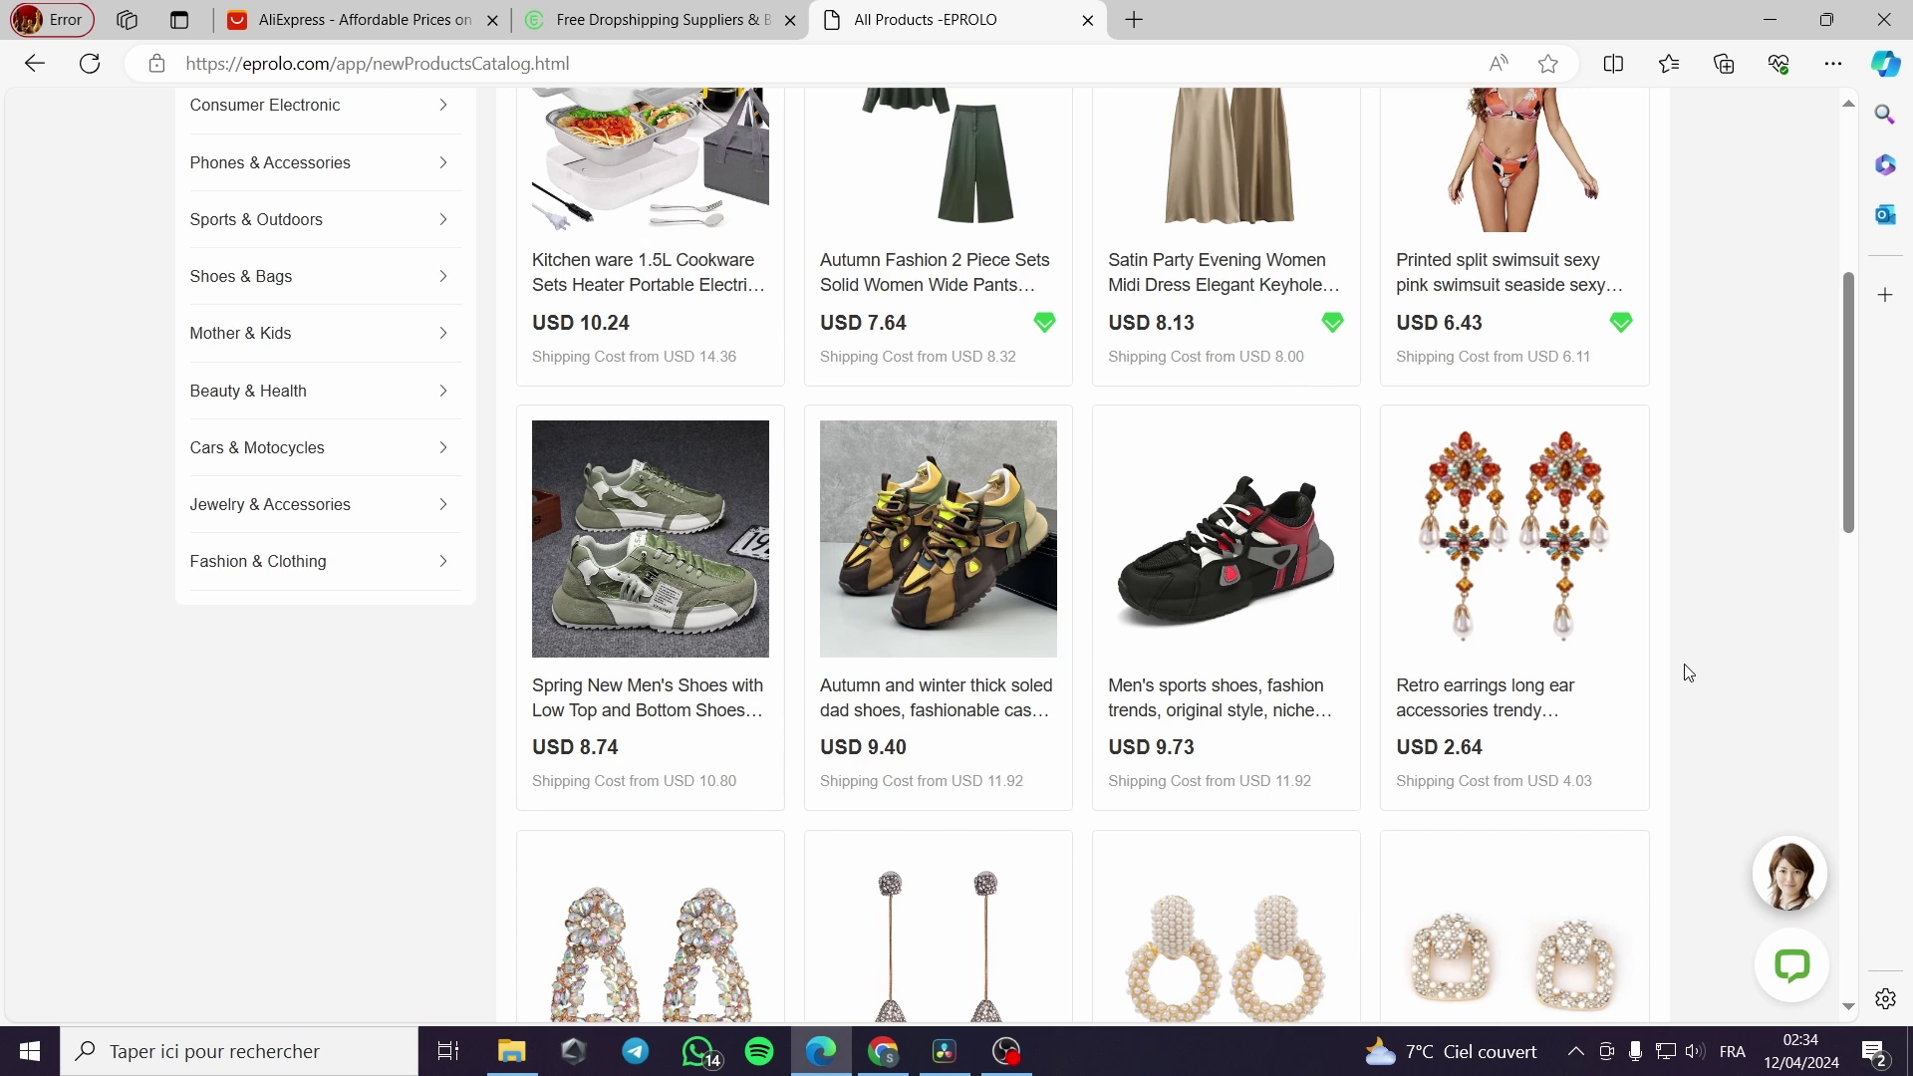
scroll(1694, 678, down, 7)
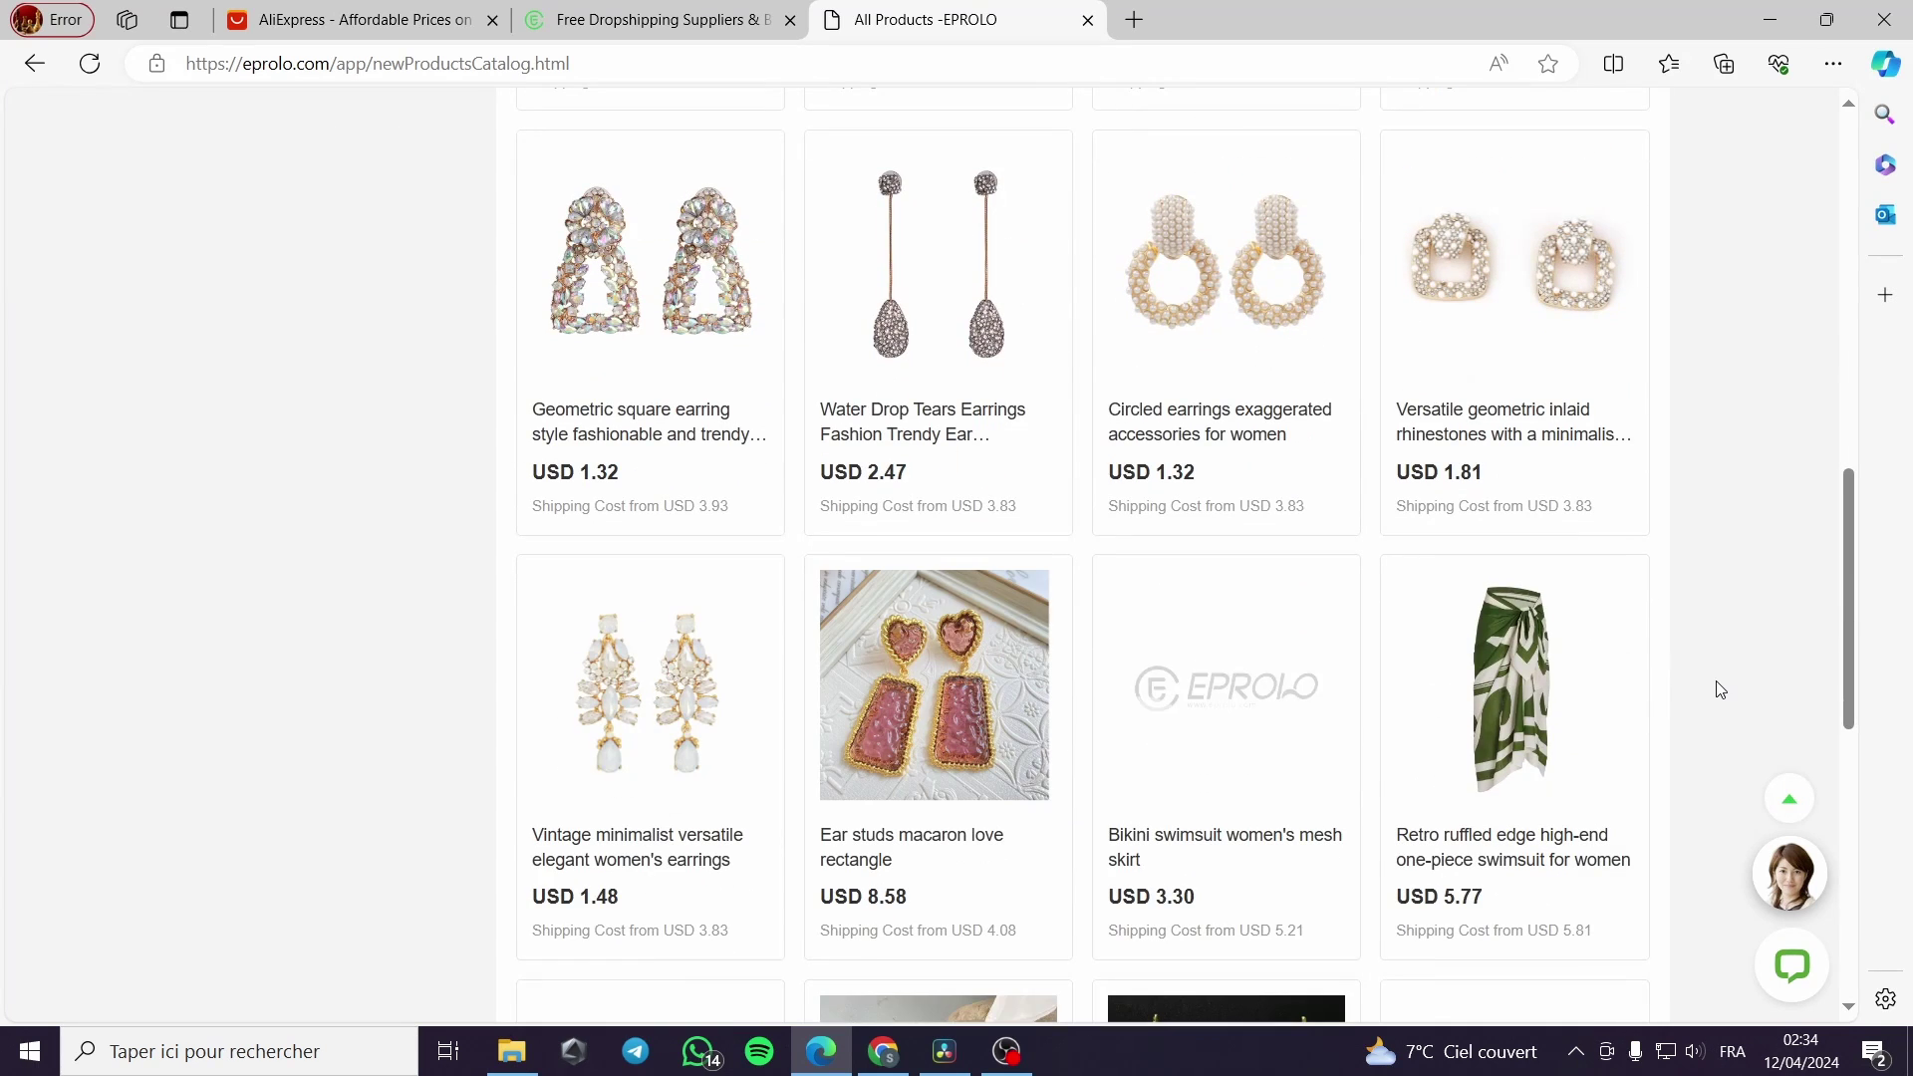
scroll(1721, 689, up, 12)
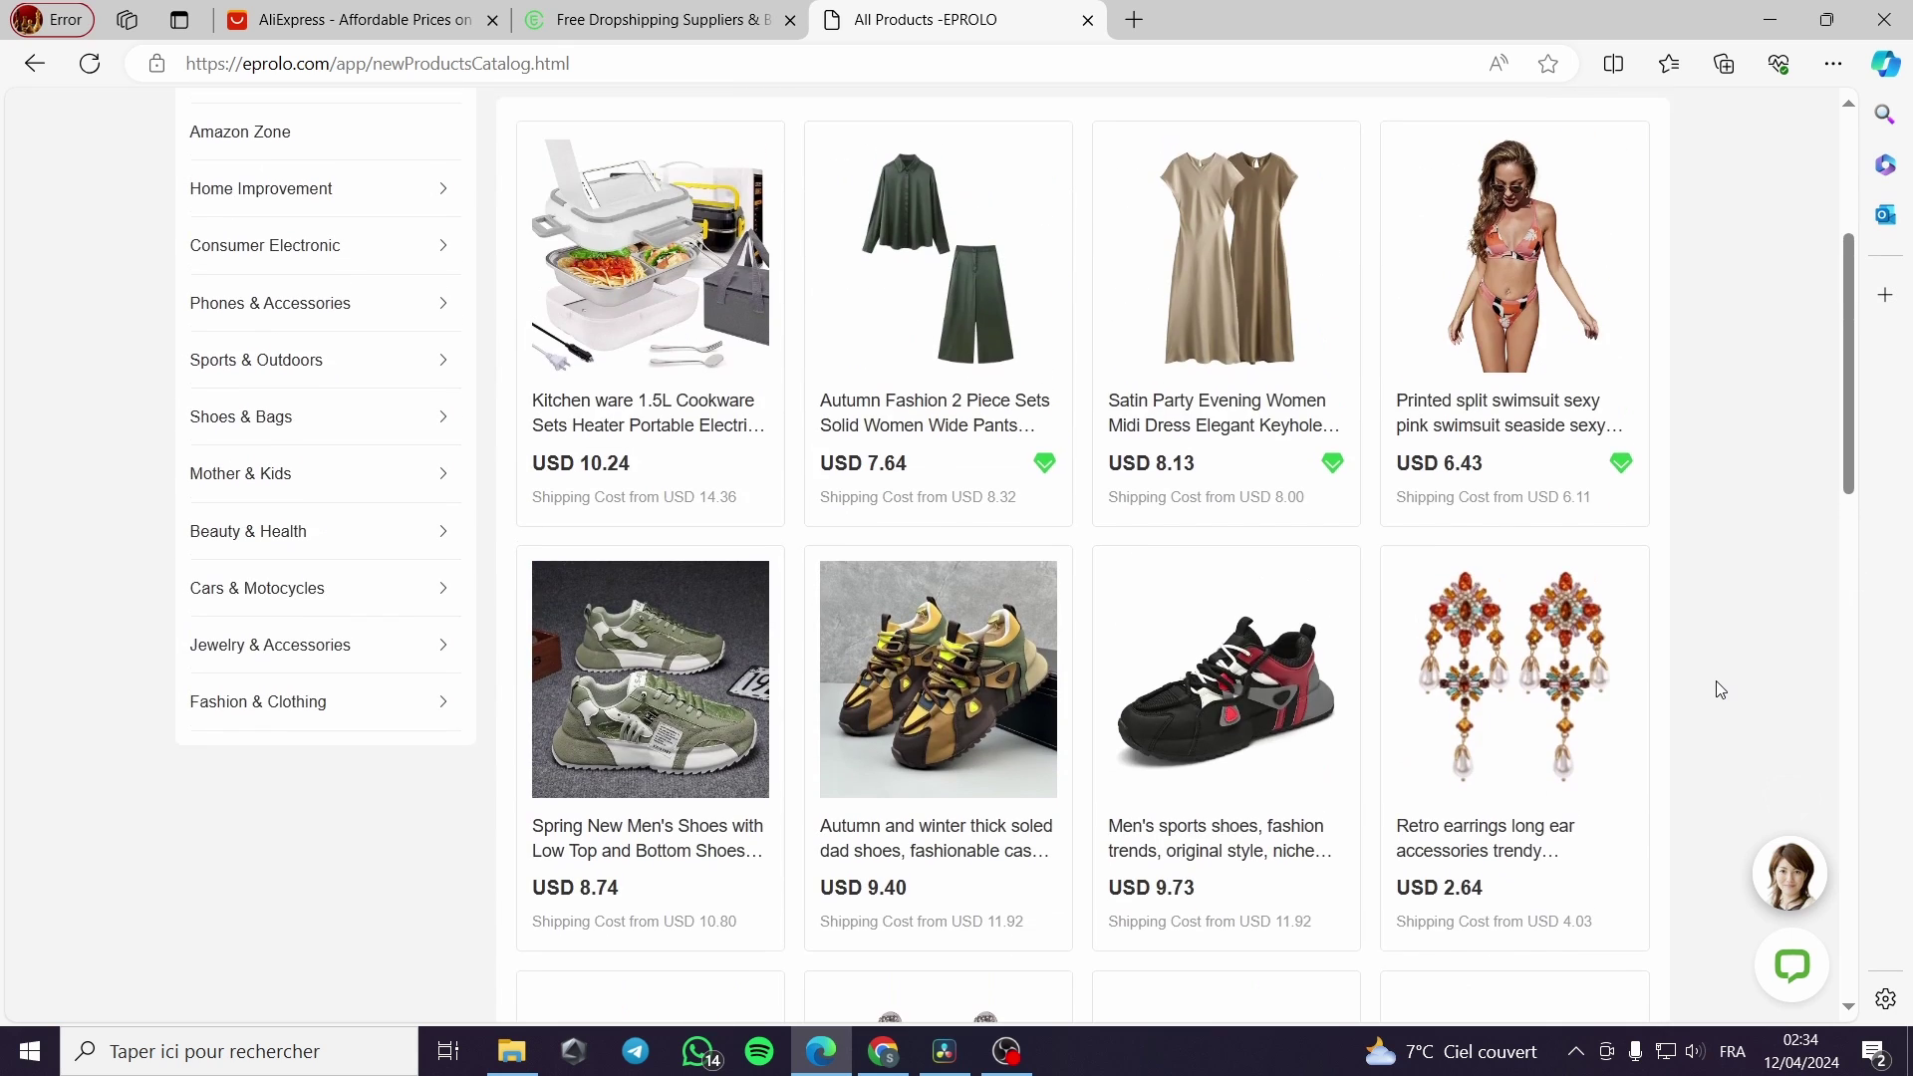
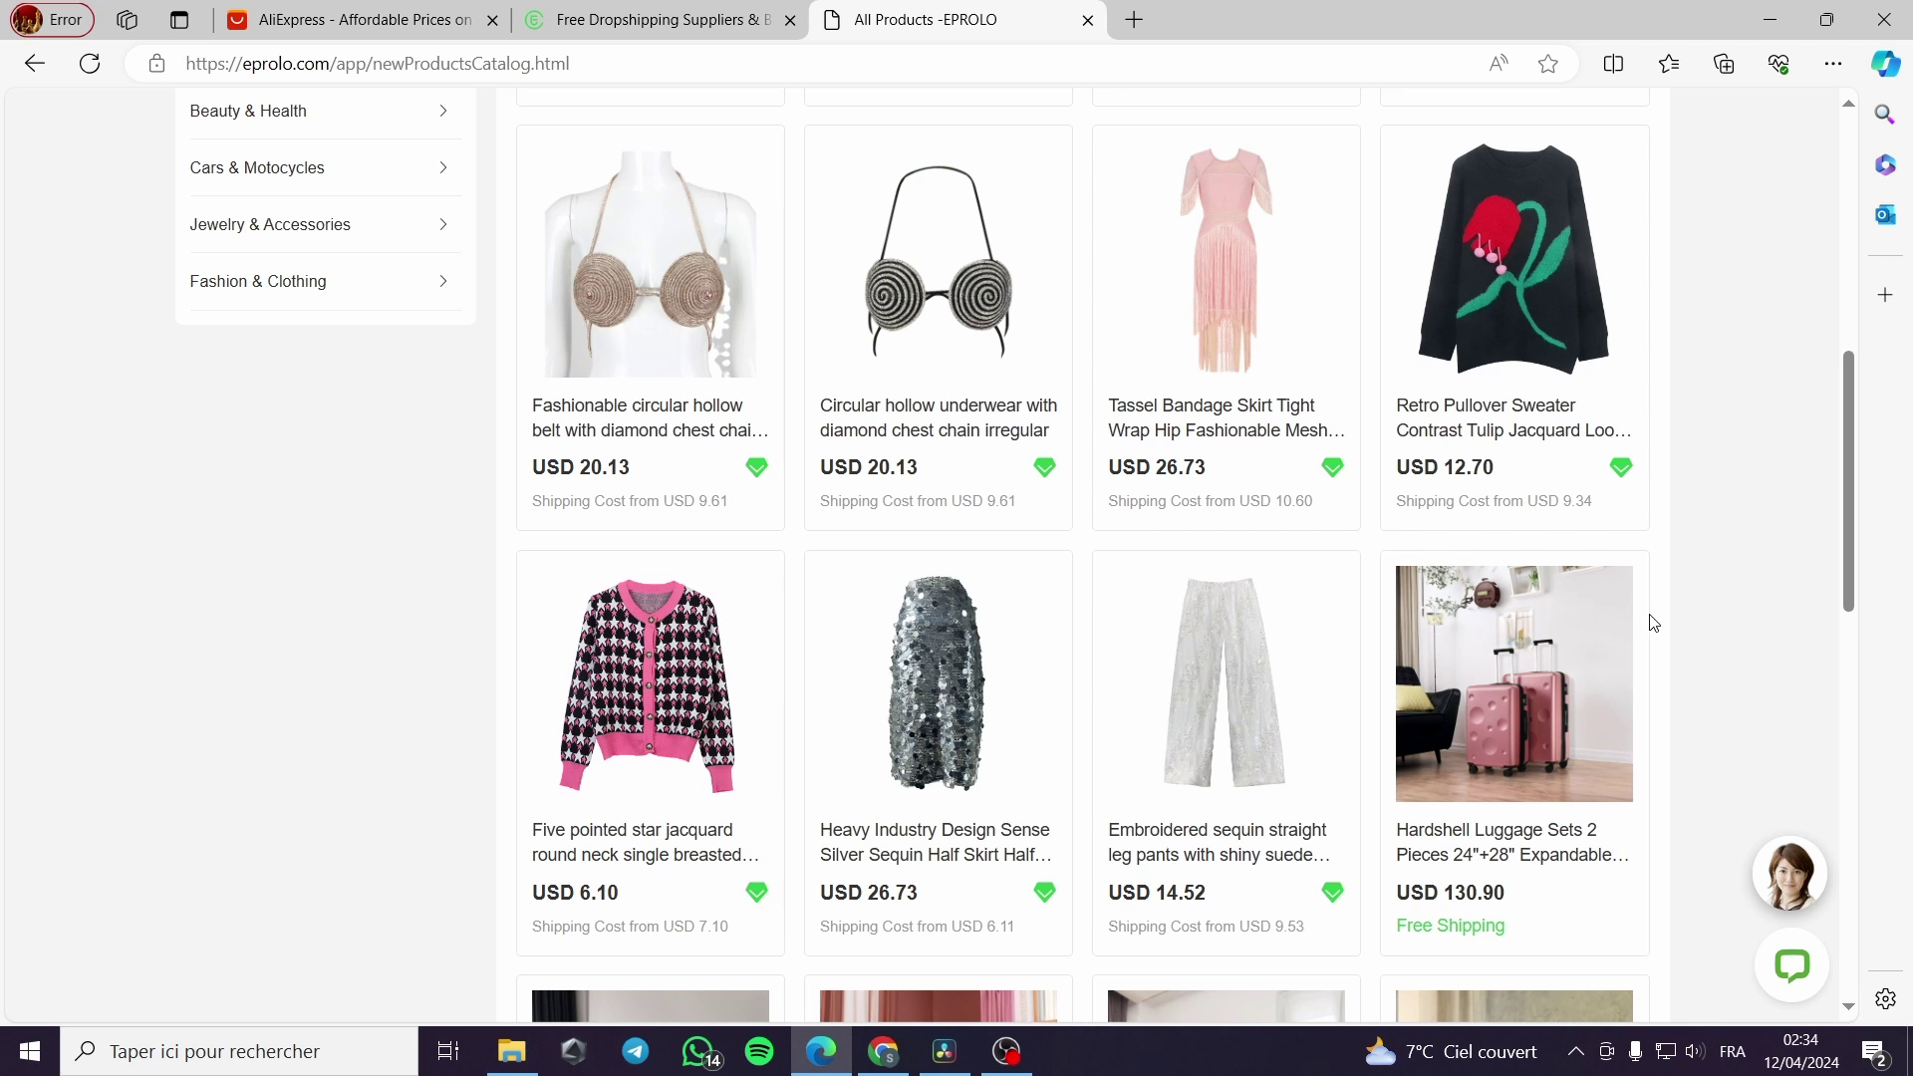
scroll(1659, 620, down, 8)
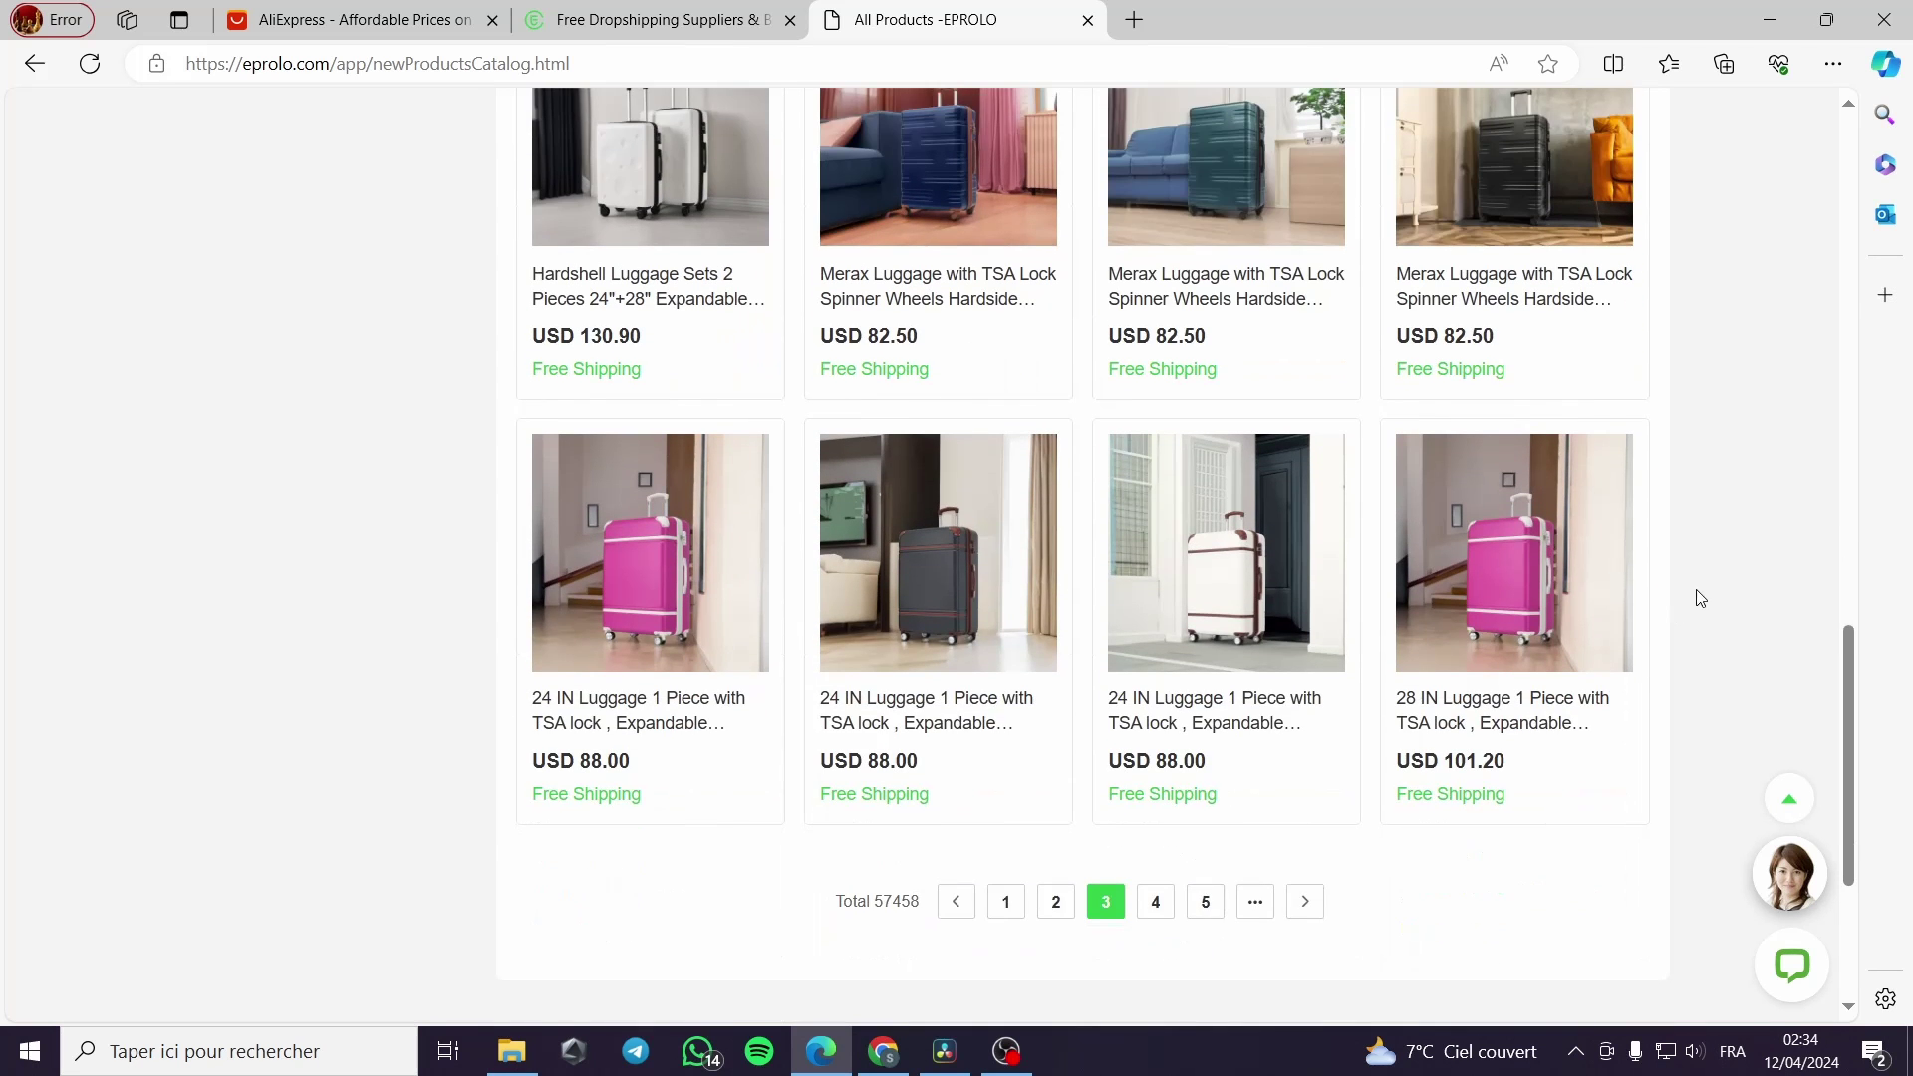
- Browse the catalog's third page and open the product page of the Retro Pullover Sweater with the tulip jacquard
scroll(1744, 587, up, 7)
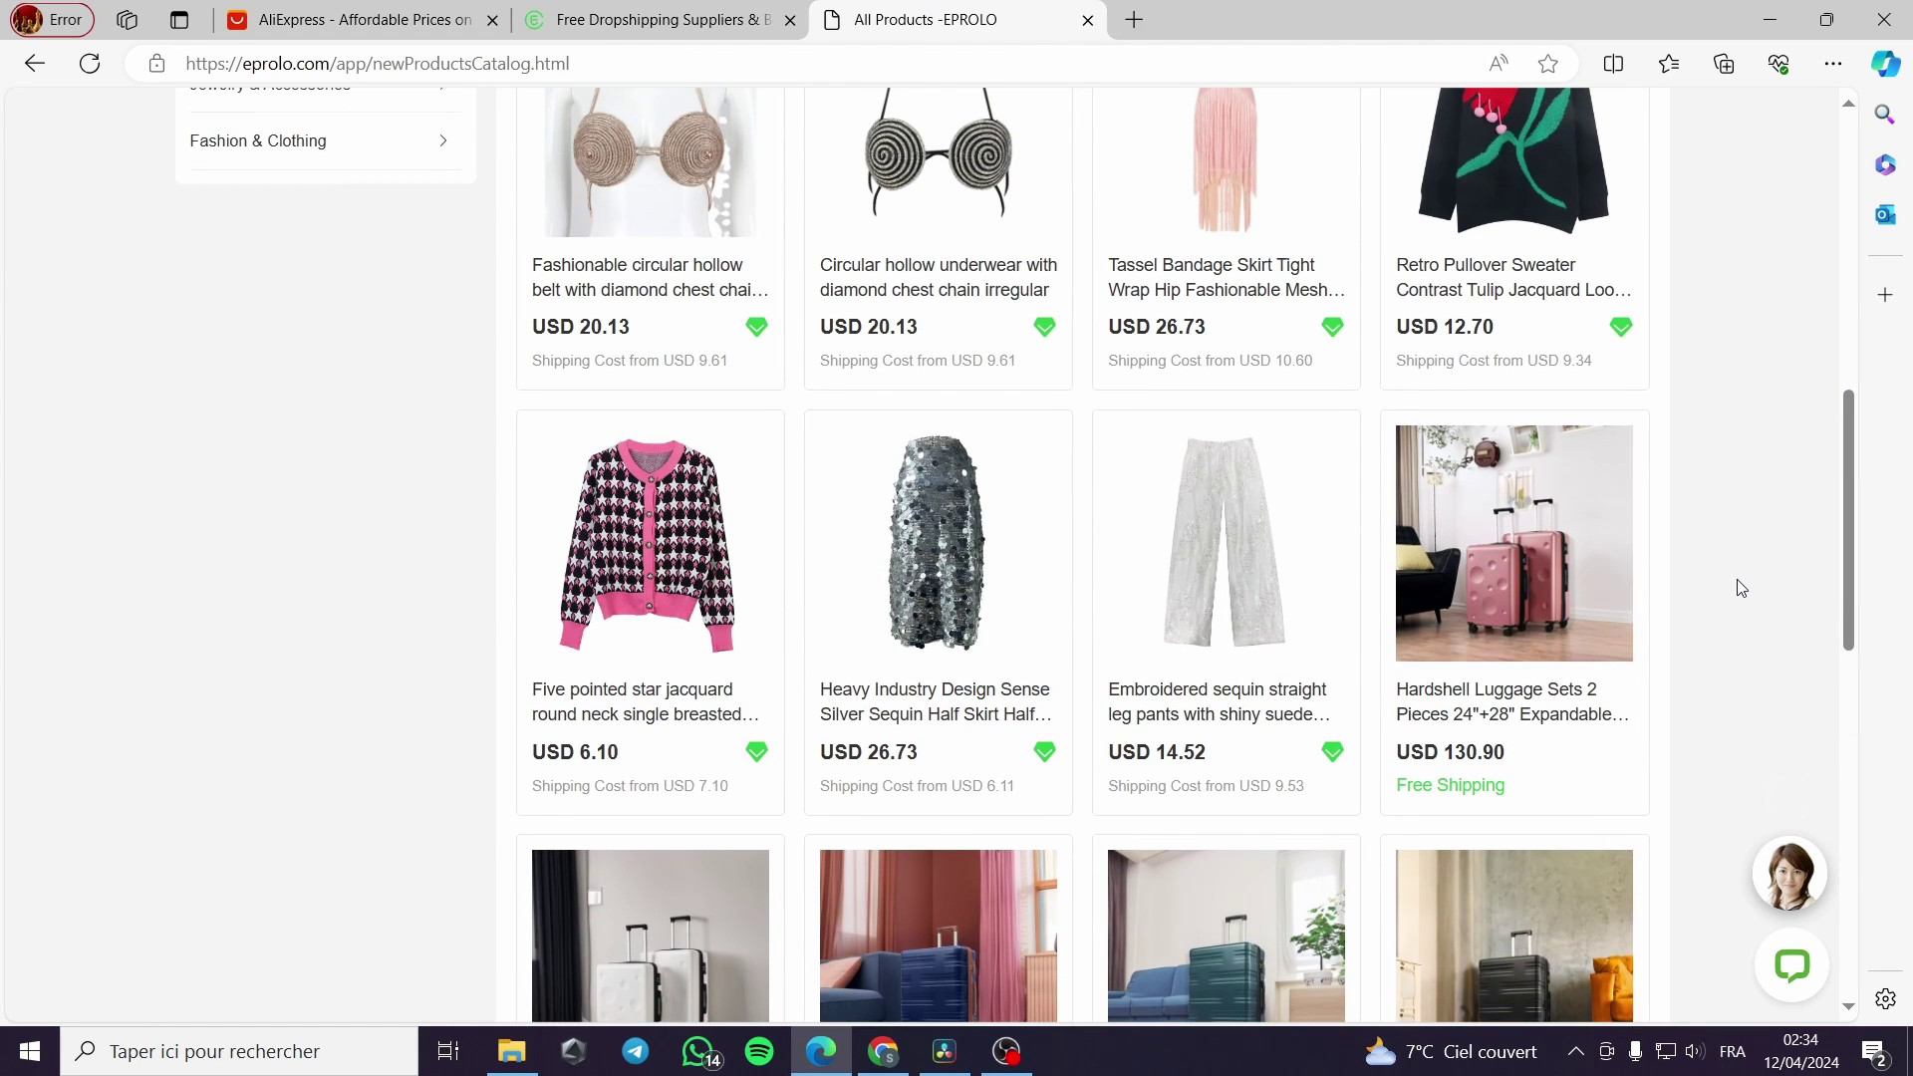
scroll(1754, 591, down, 6)
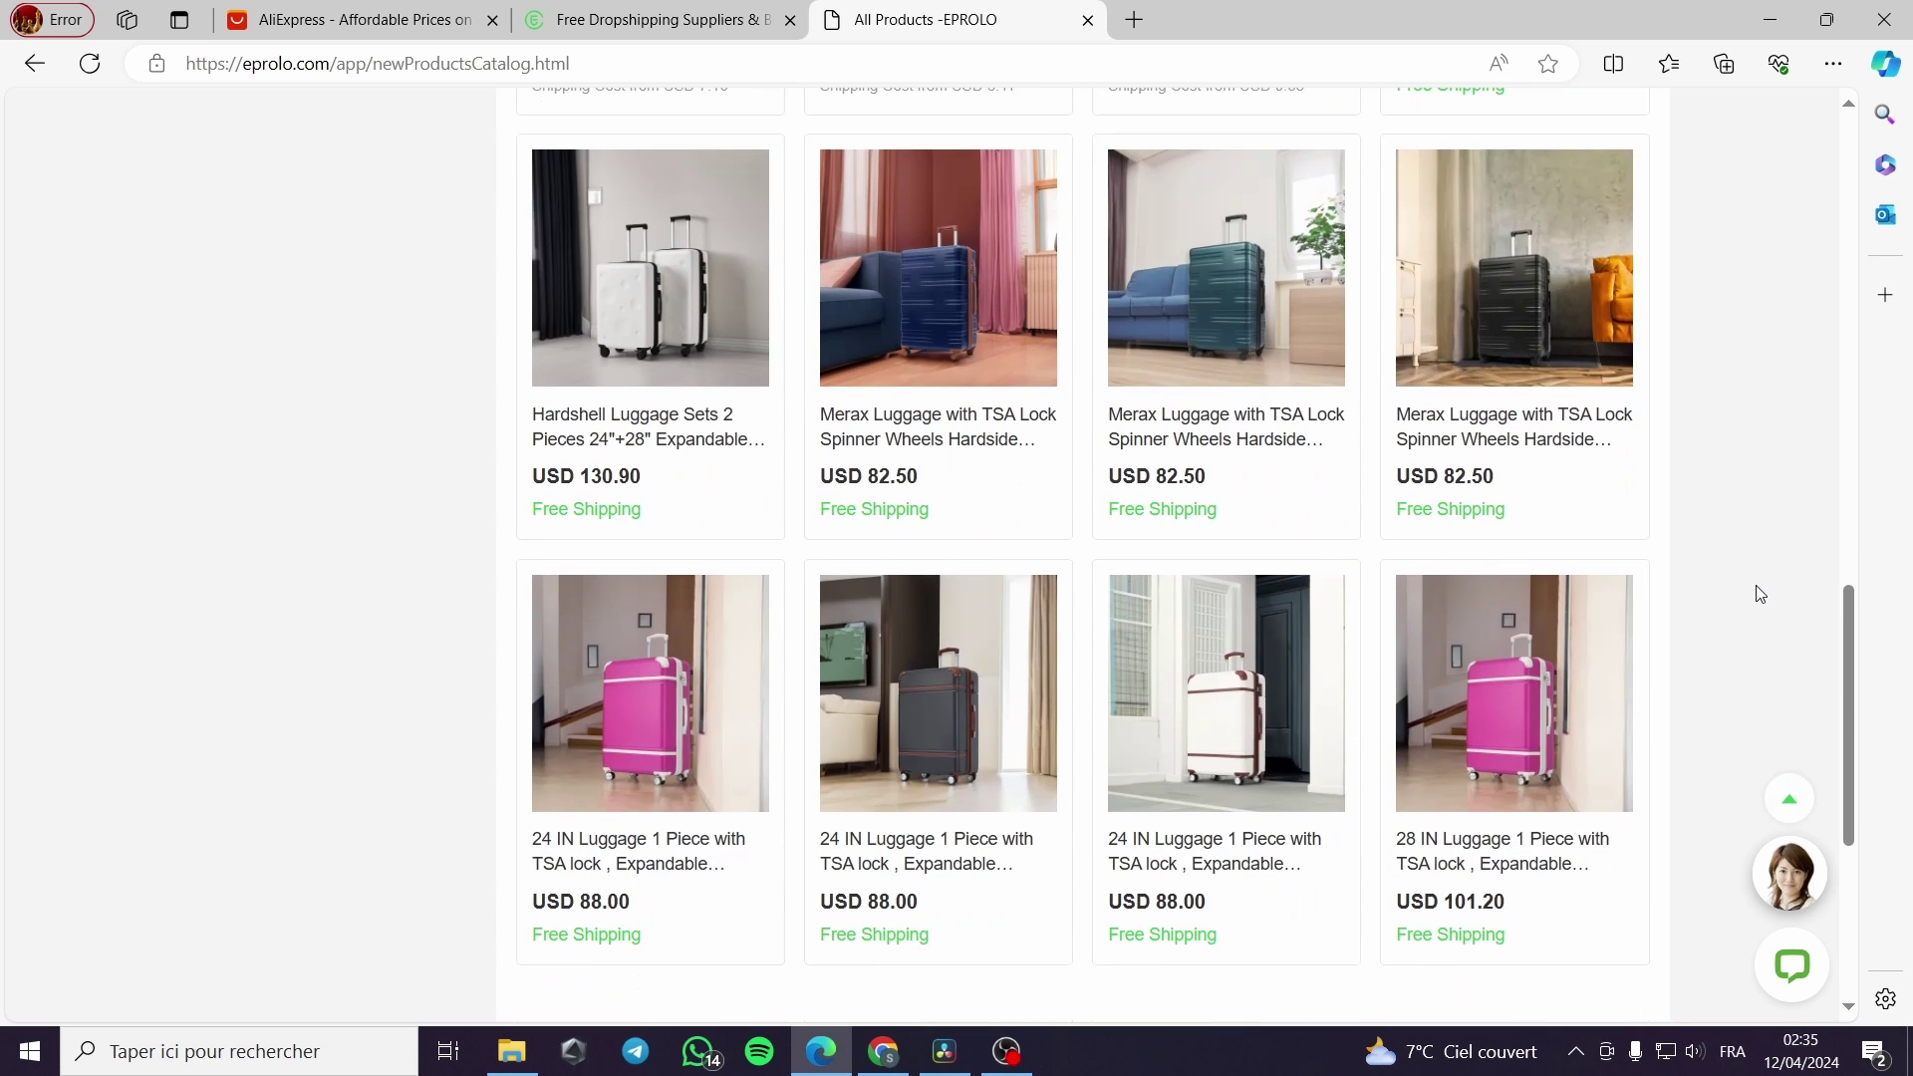
scroll(1754, 591, up, 8)
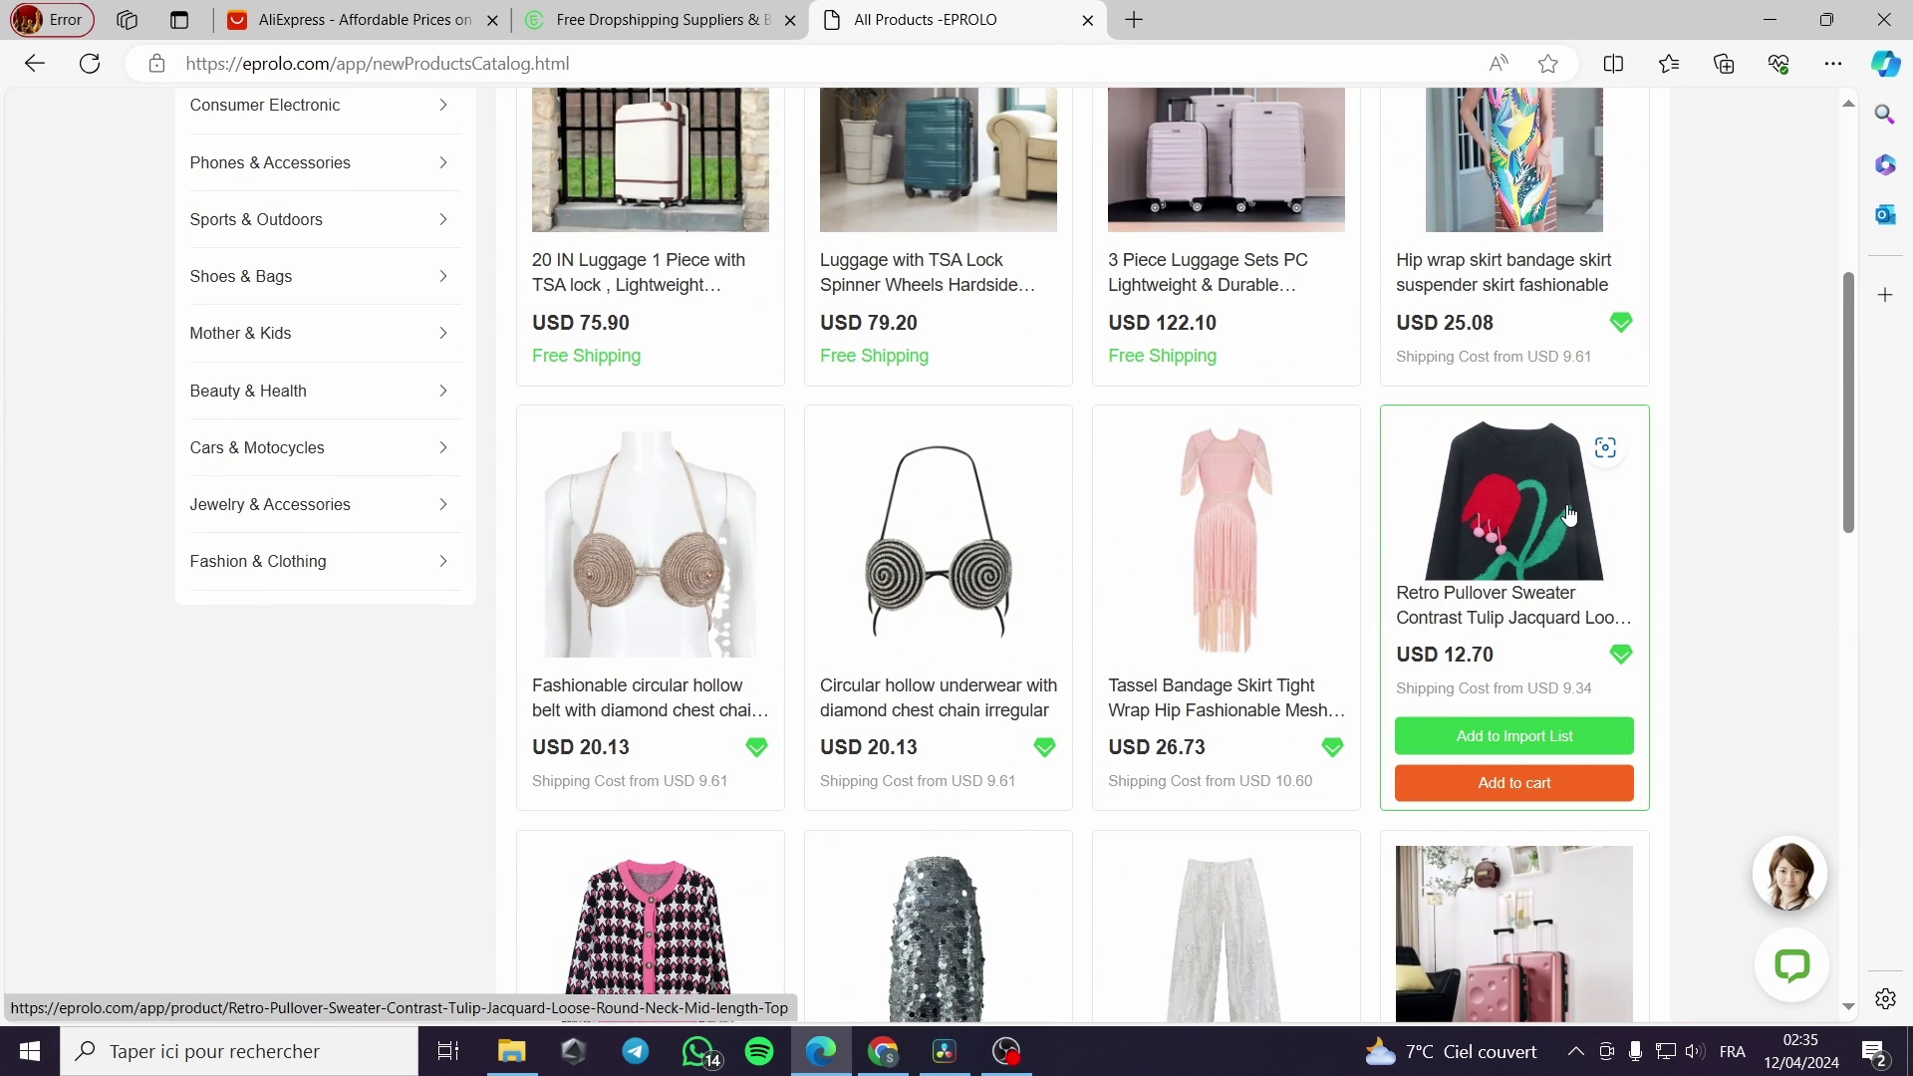
click(1568, 516)
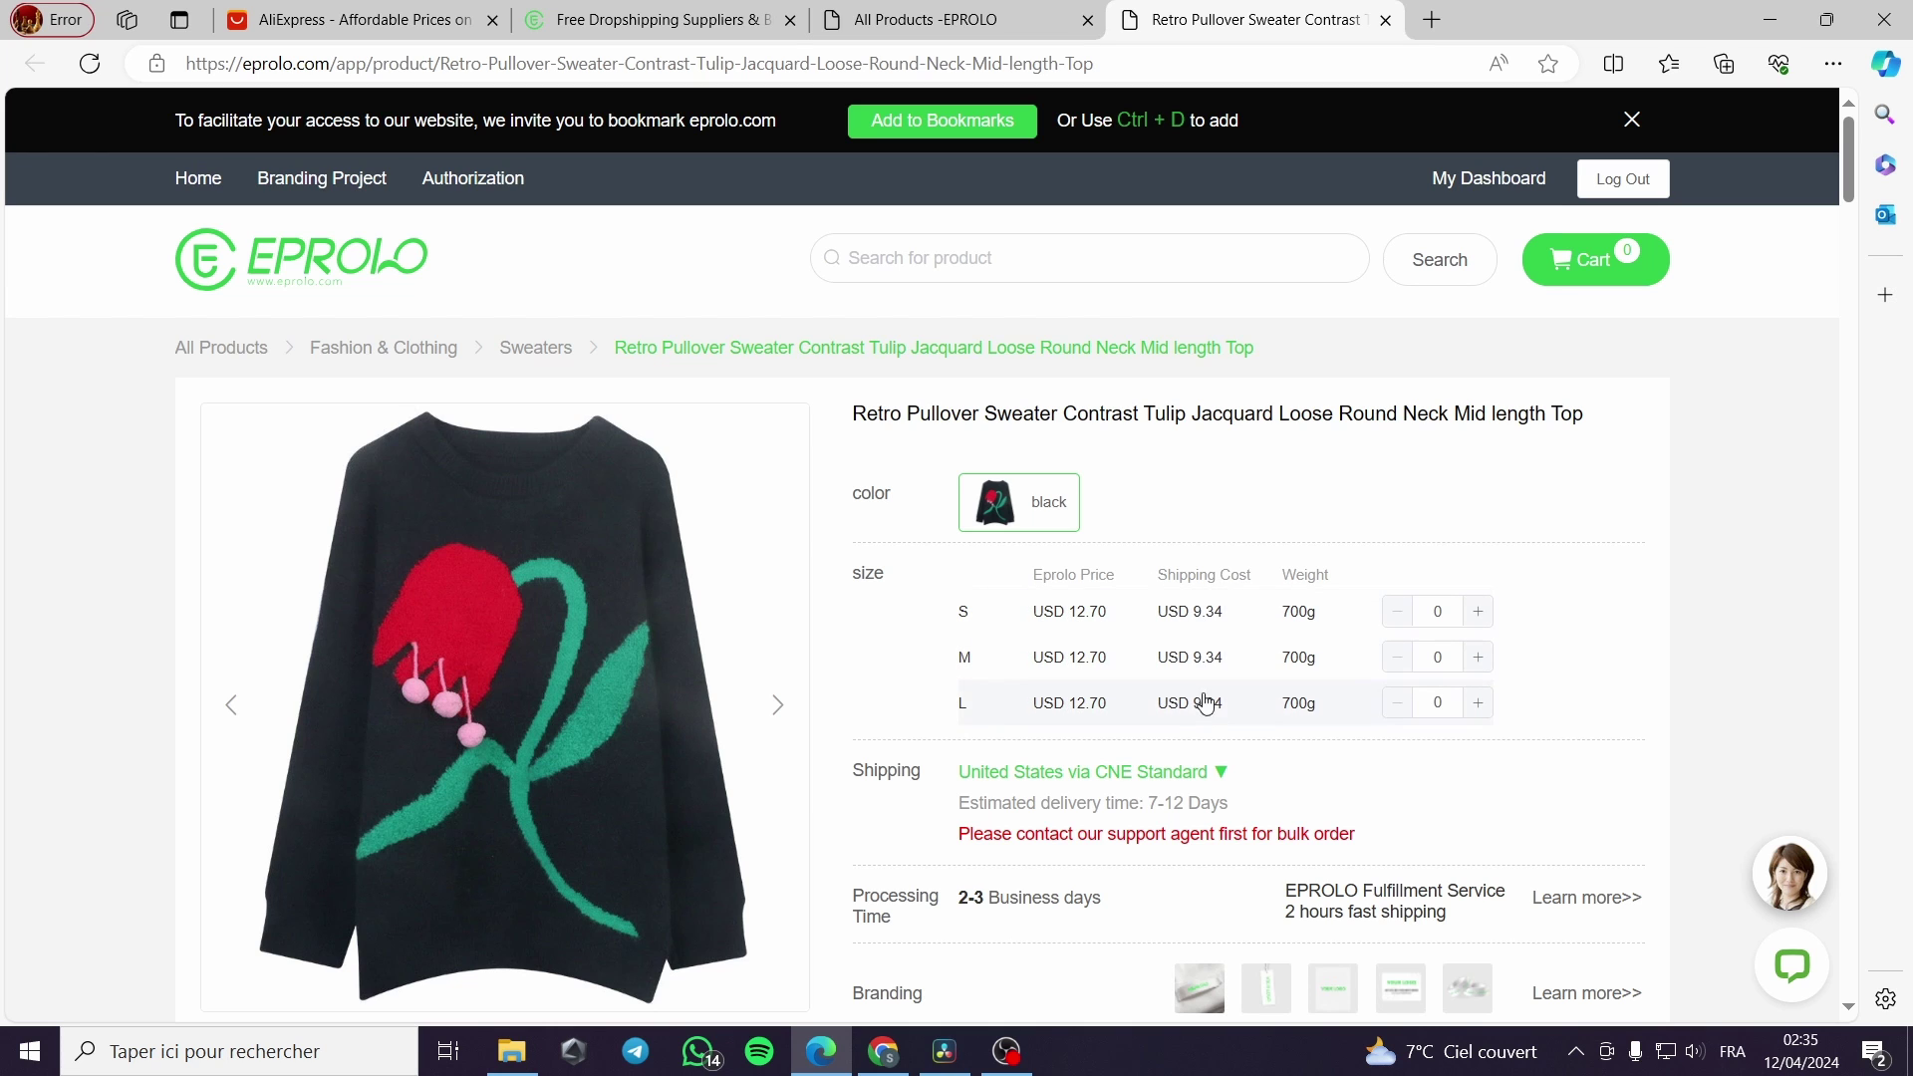
- Look through the sweater's product photos and review its available shipping methods for America
scroll(965, 551, down, 2)
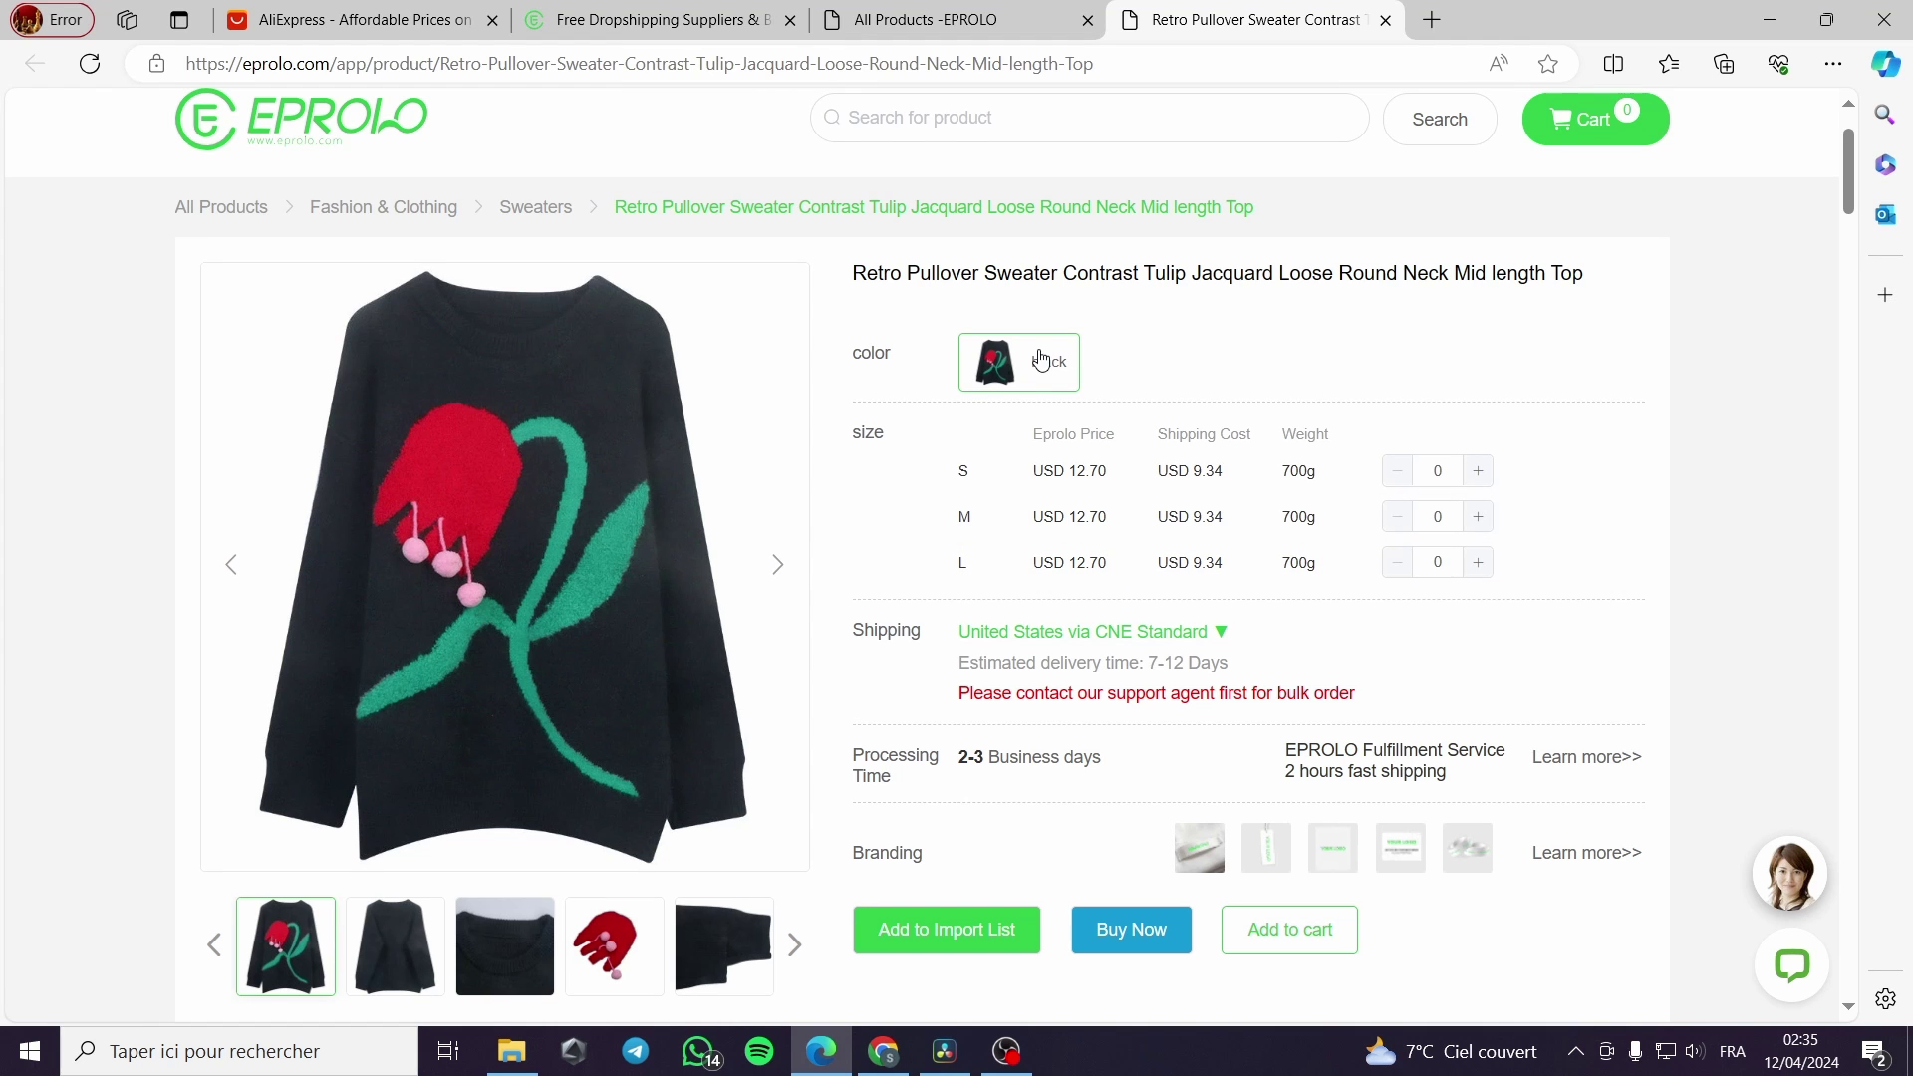
click(512, 982)
click(650, 962)
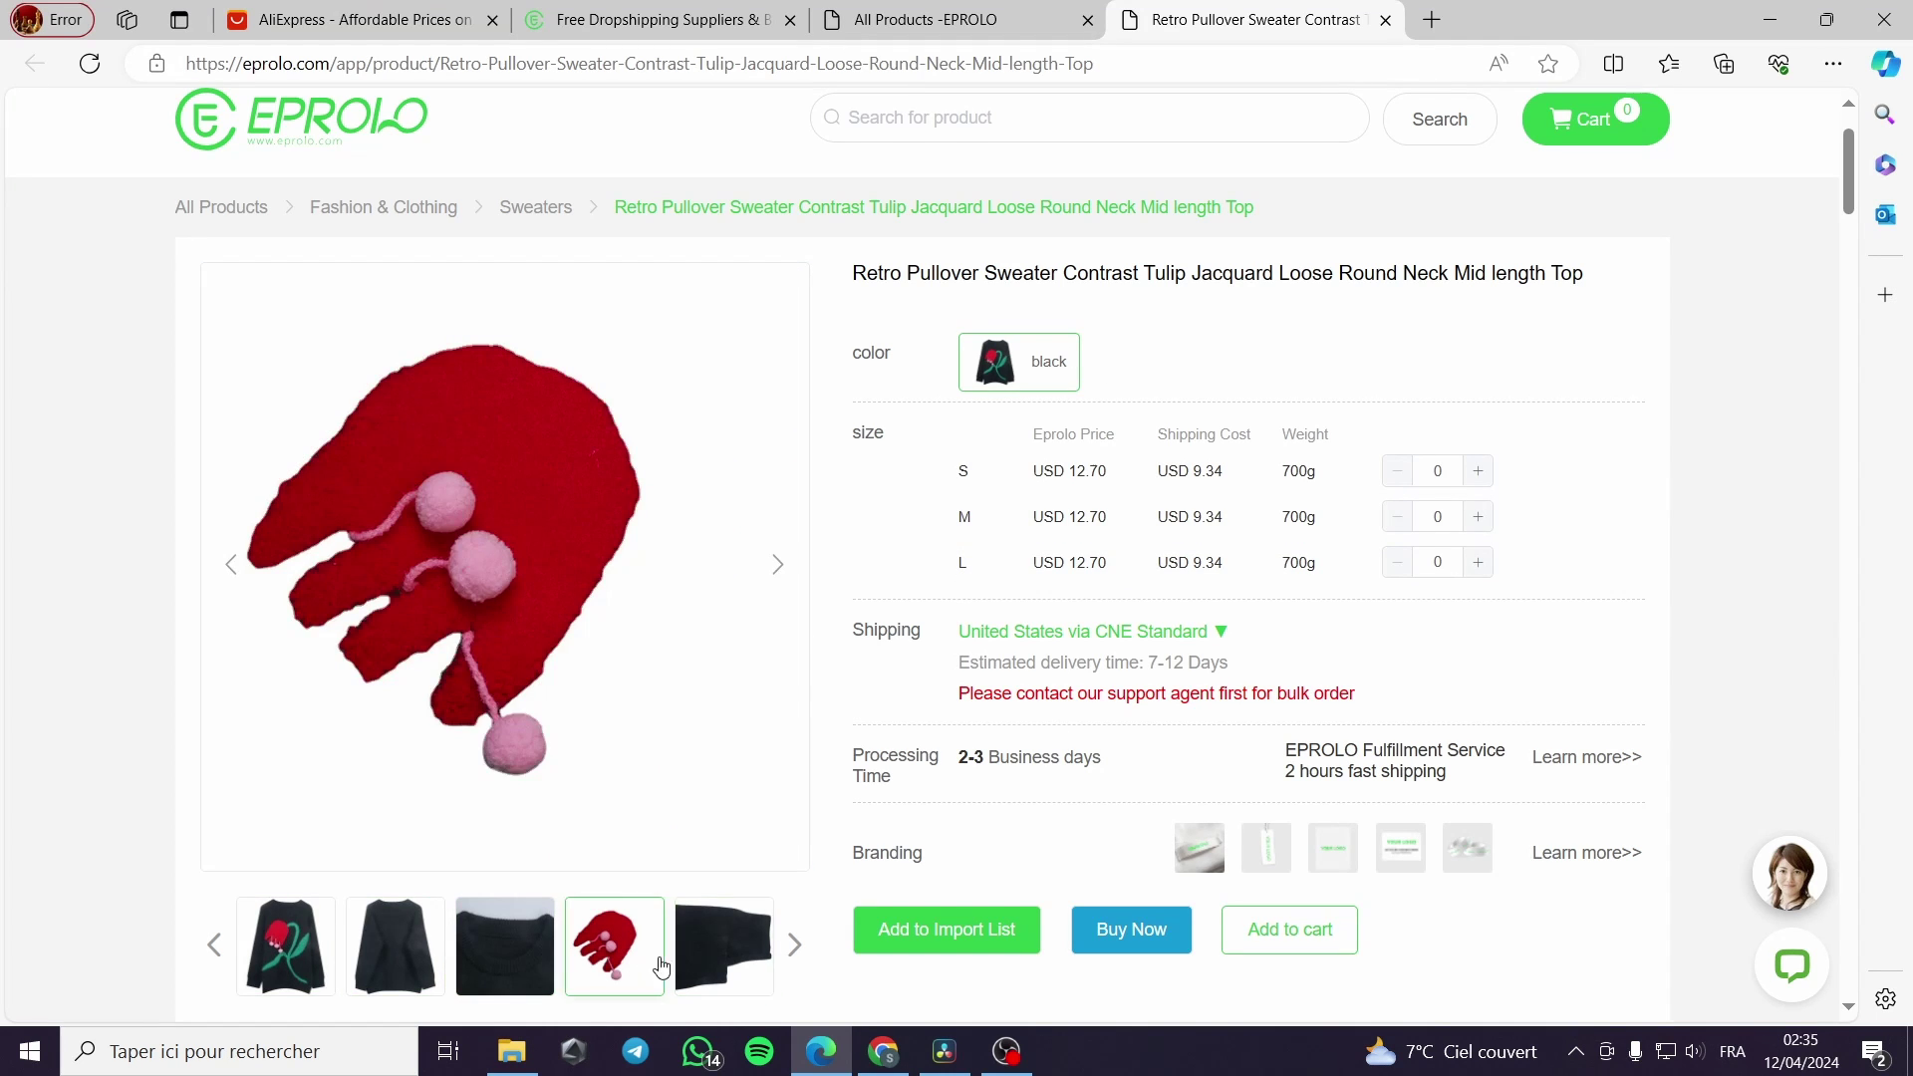
click(503, 972)
click(286, 957)
click(395, 957)
click(483, 974)
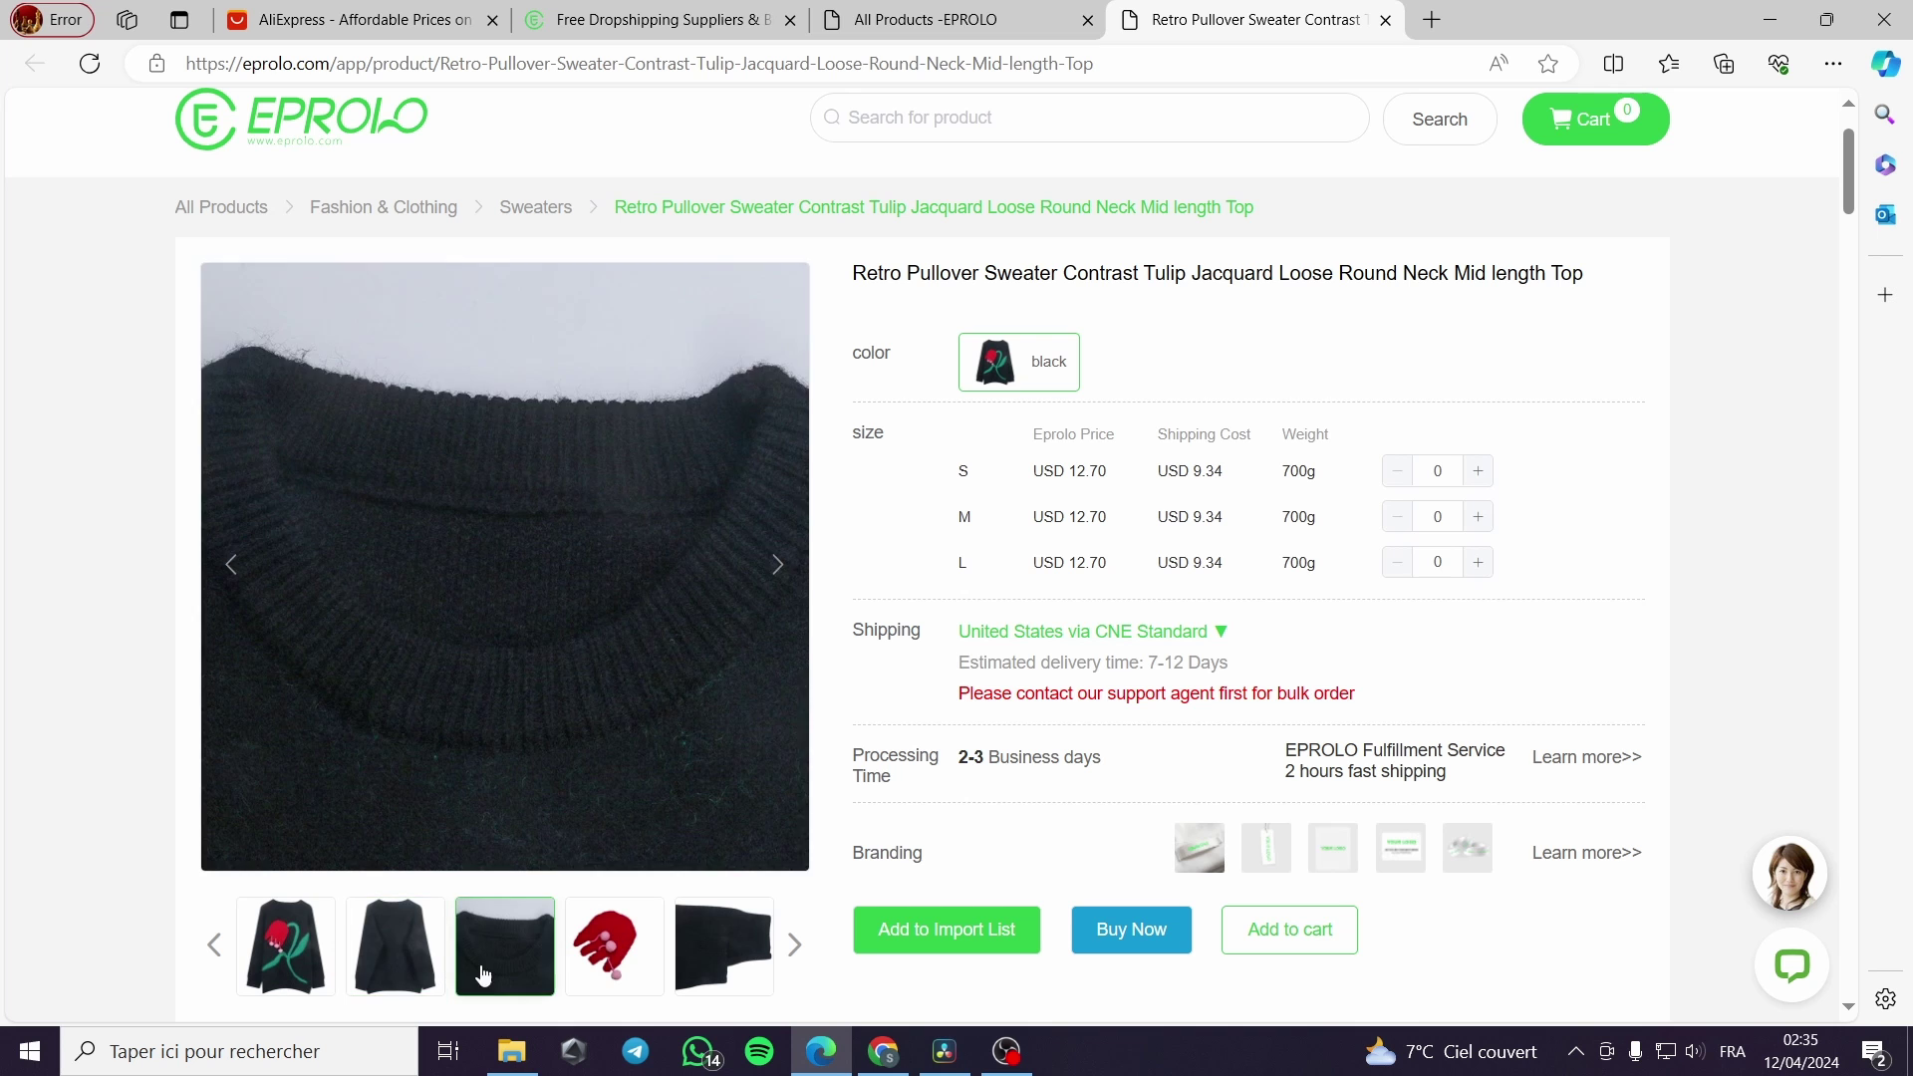
click(616, 966)
click(702, 979)
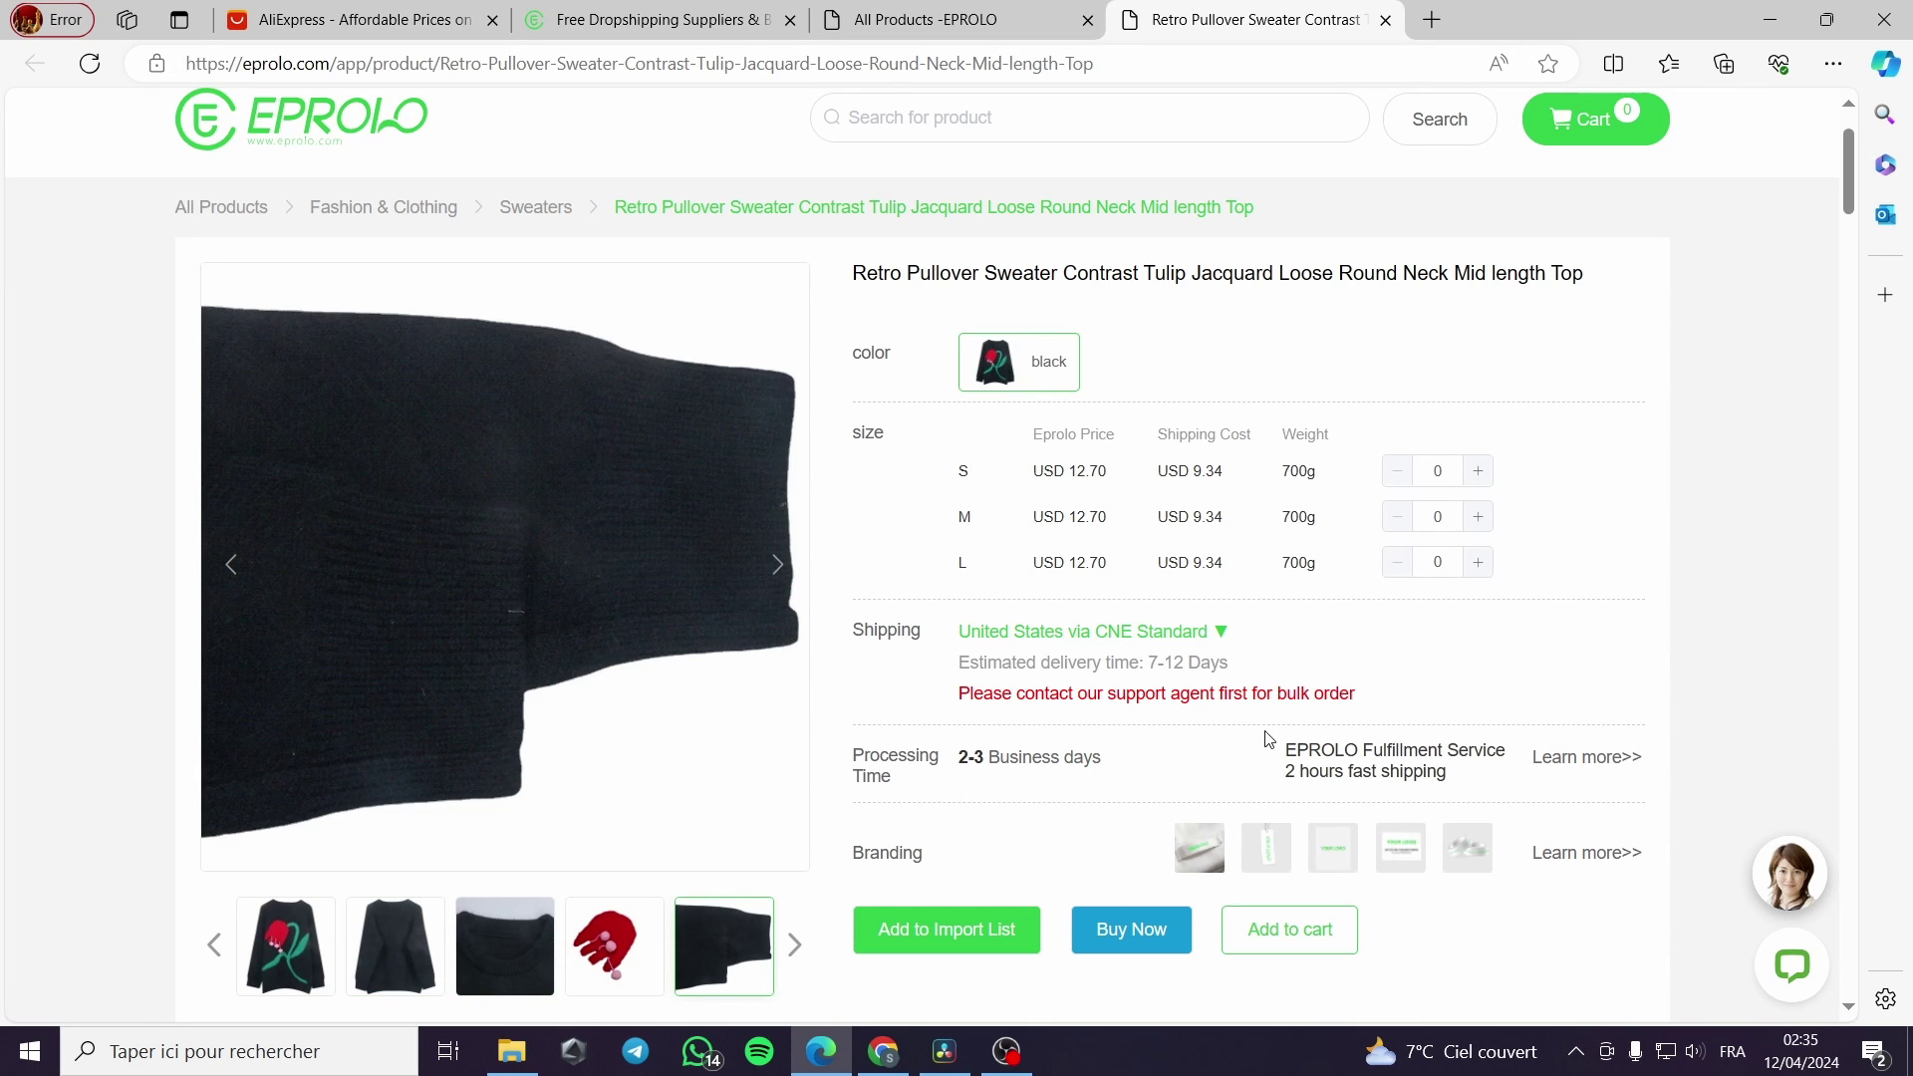
click(1224, 633)
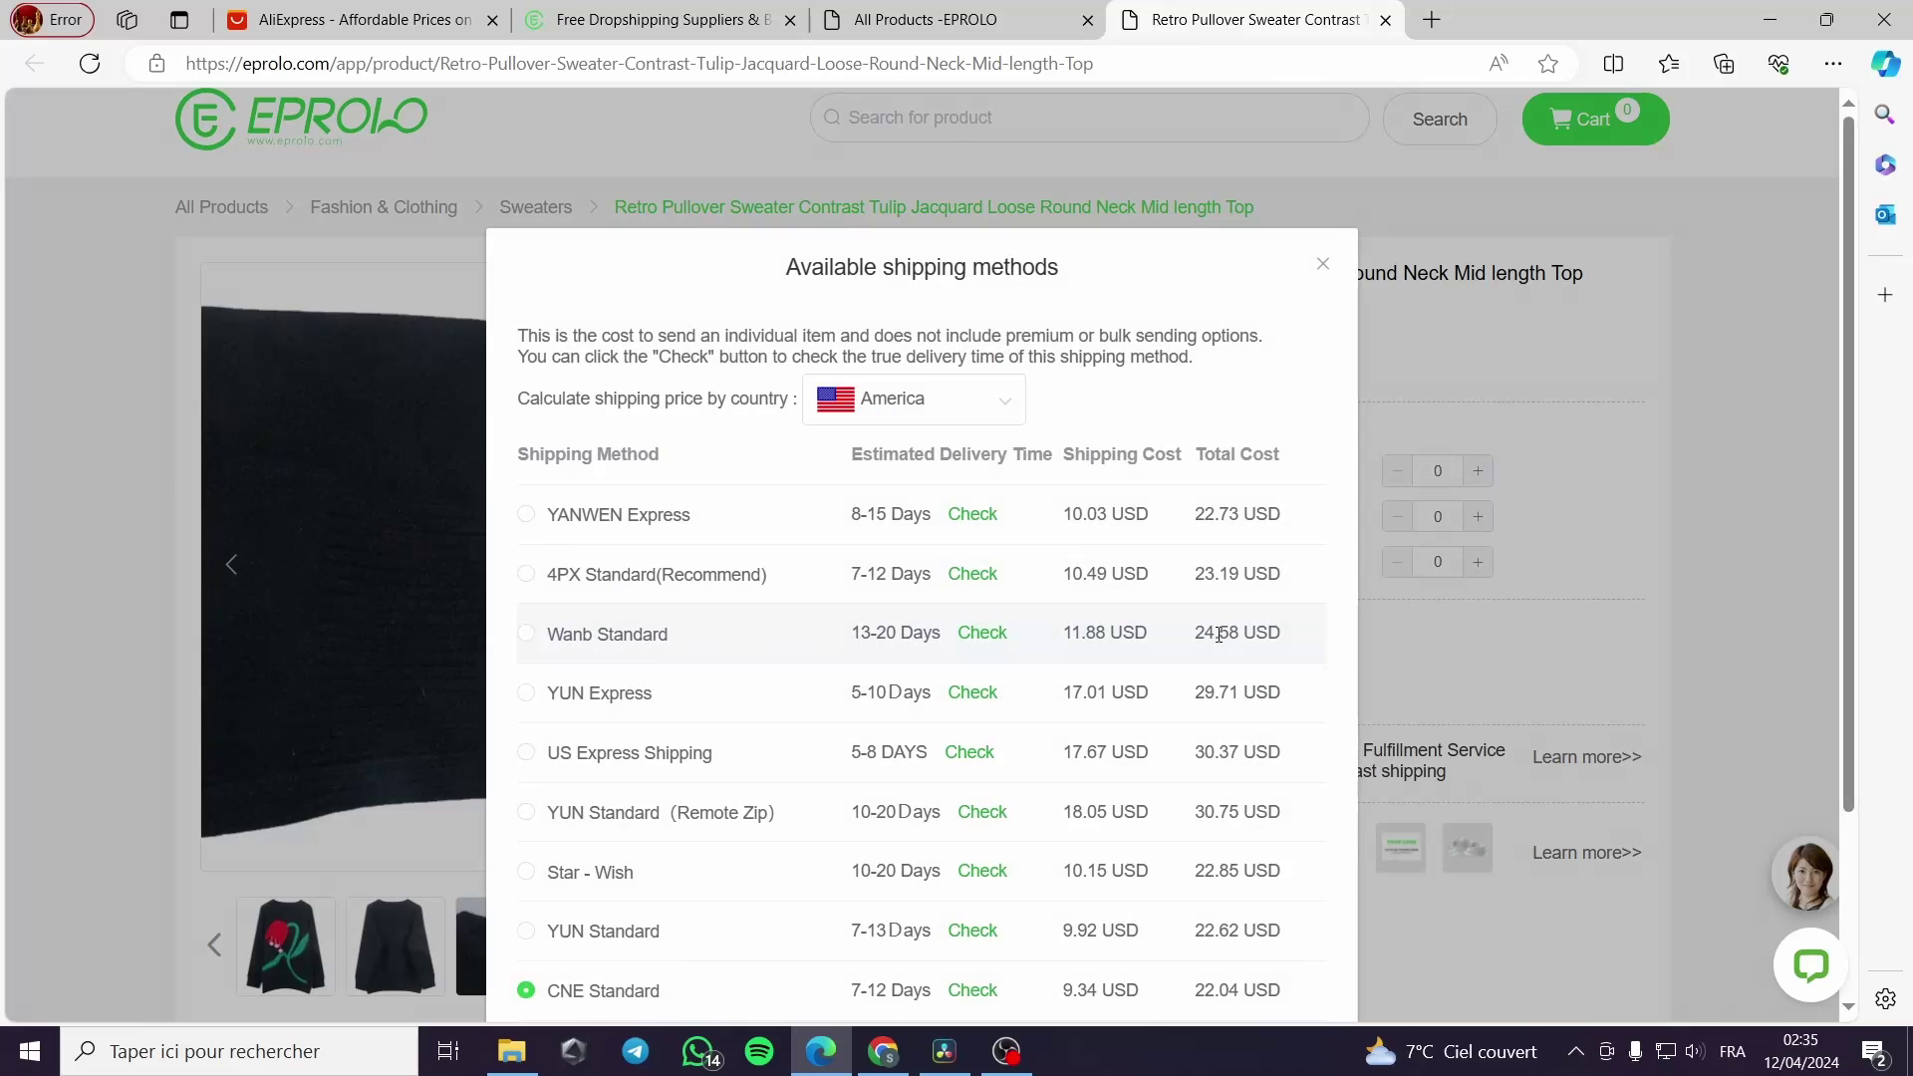
scroll(1232, 633, down, 2)
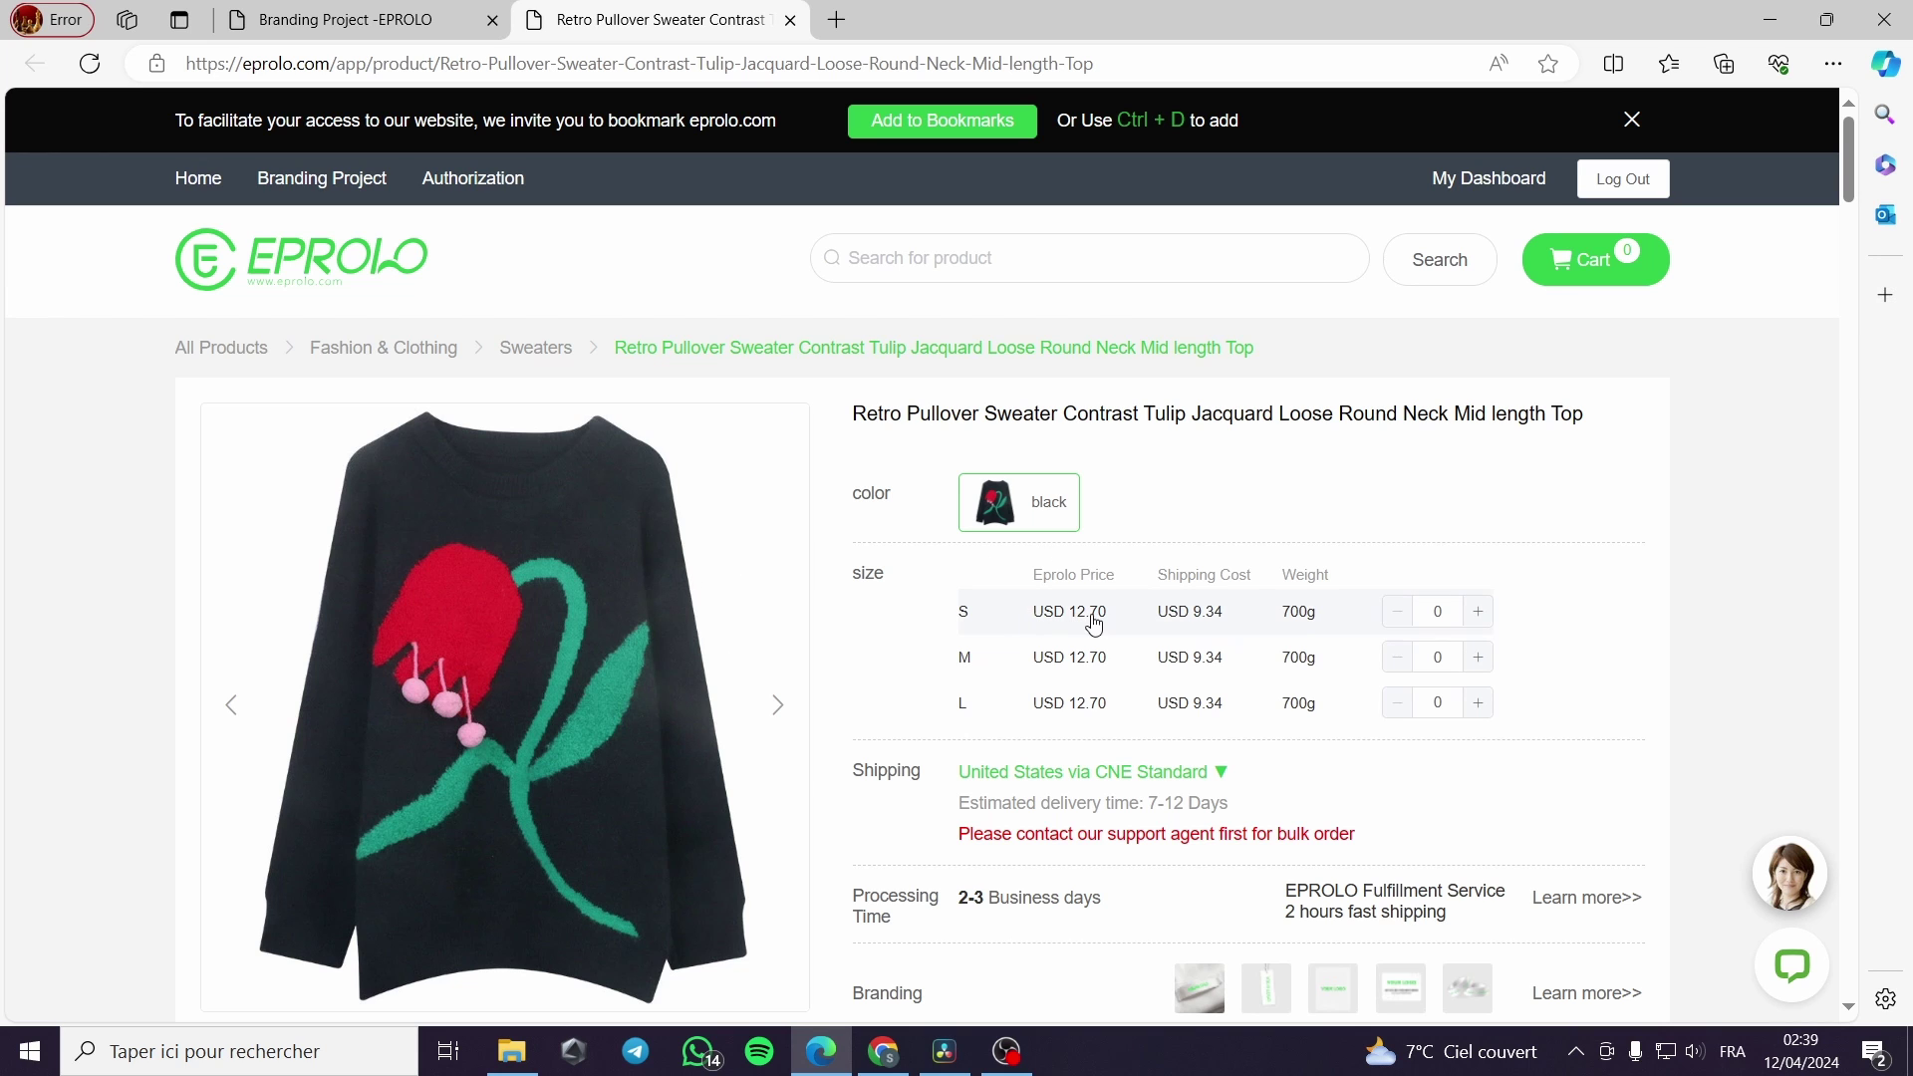
- Add the Retro Pullover Sweater to the import list
scroll(1126, 777, down, 3)
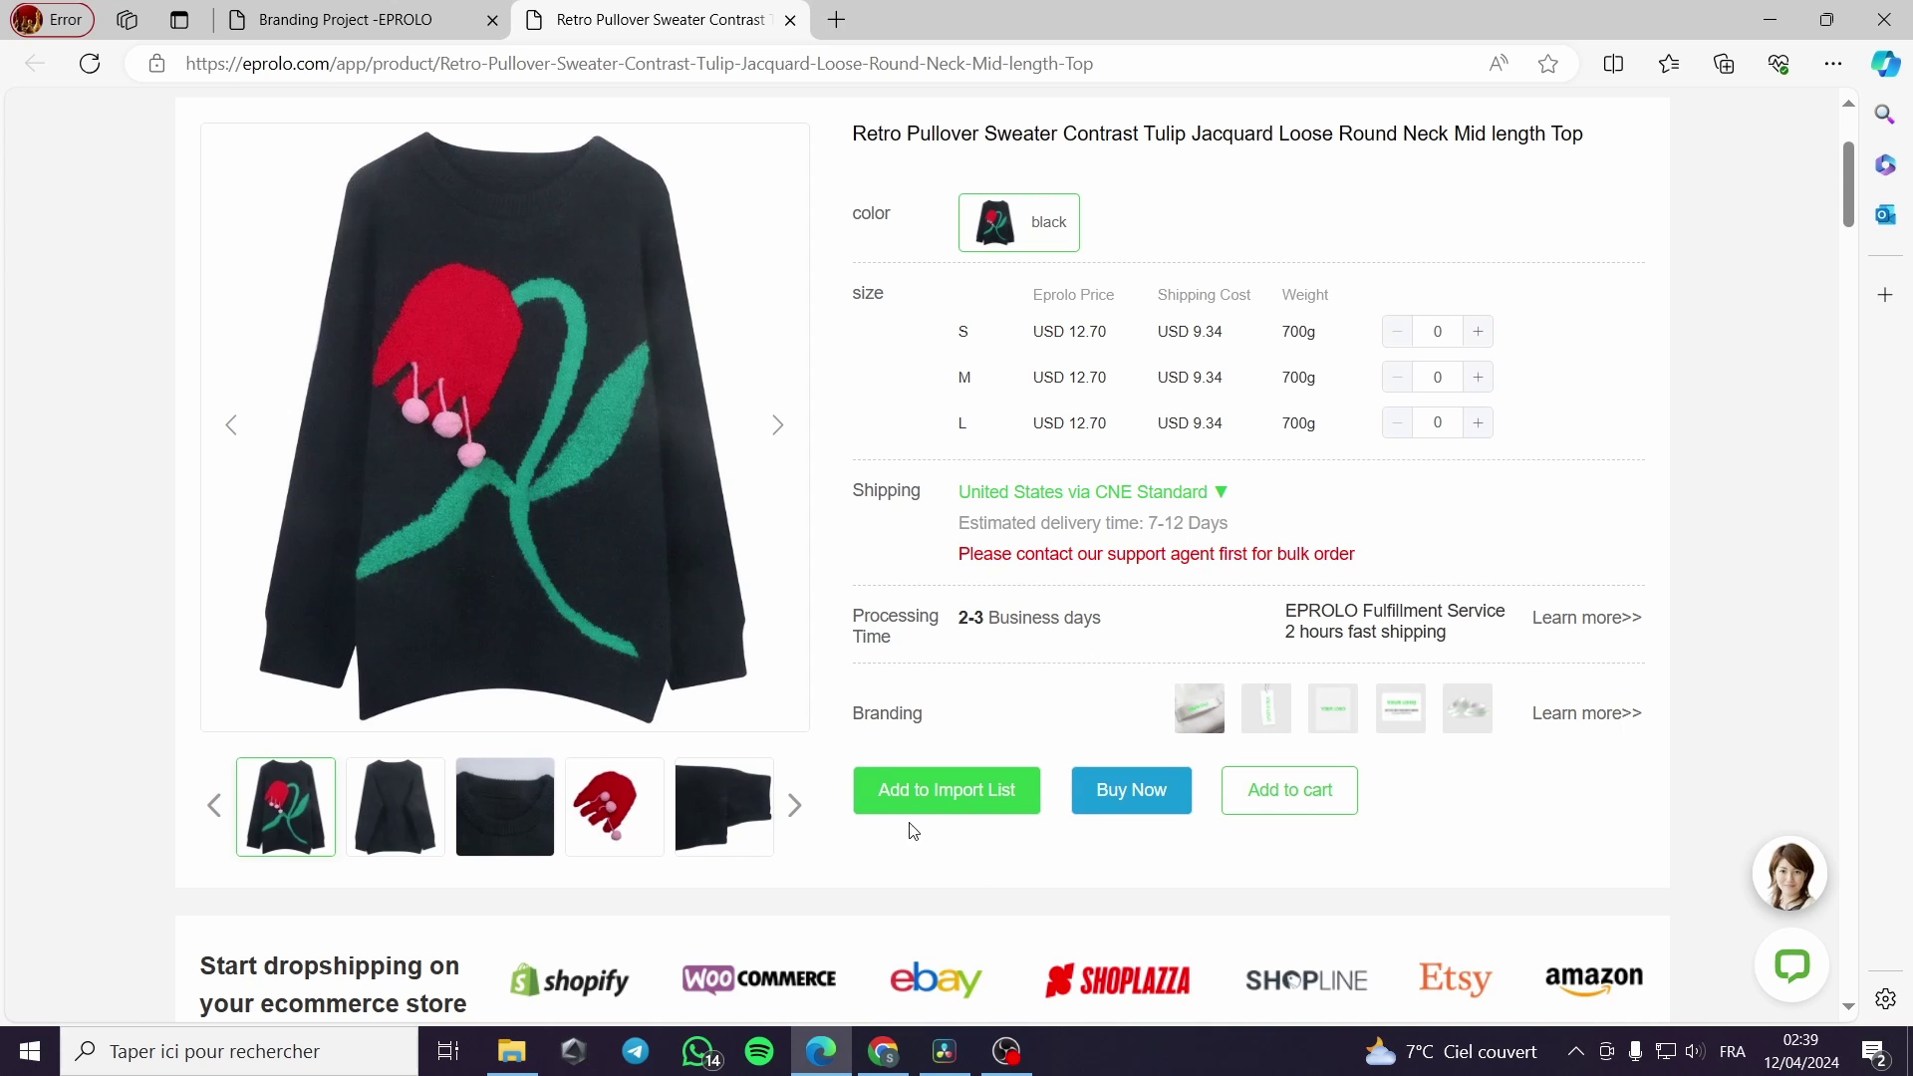
click(1006, 797)
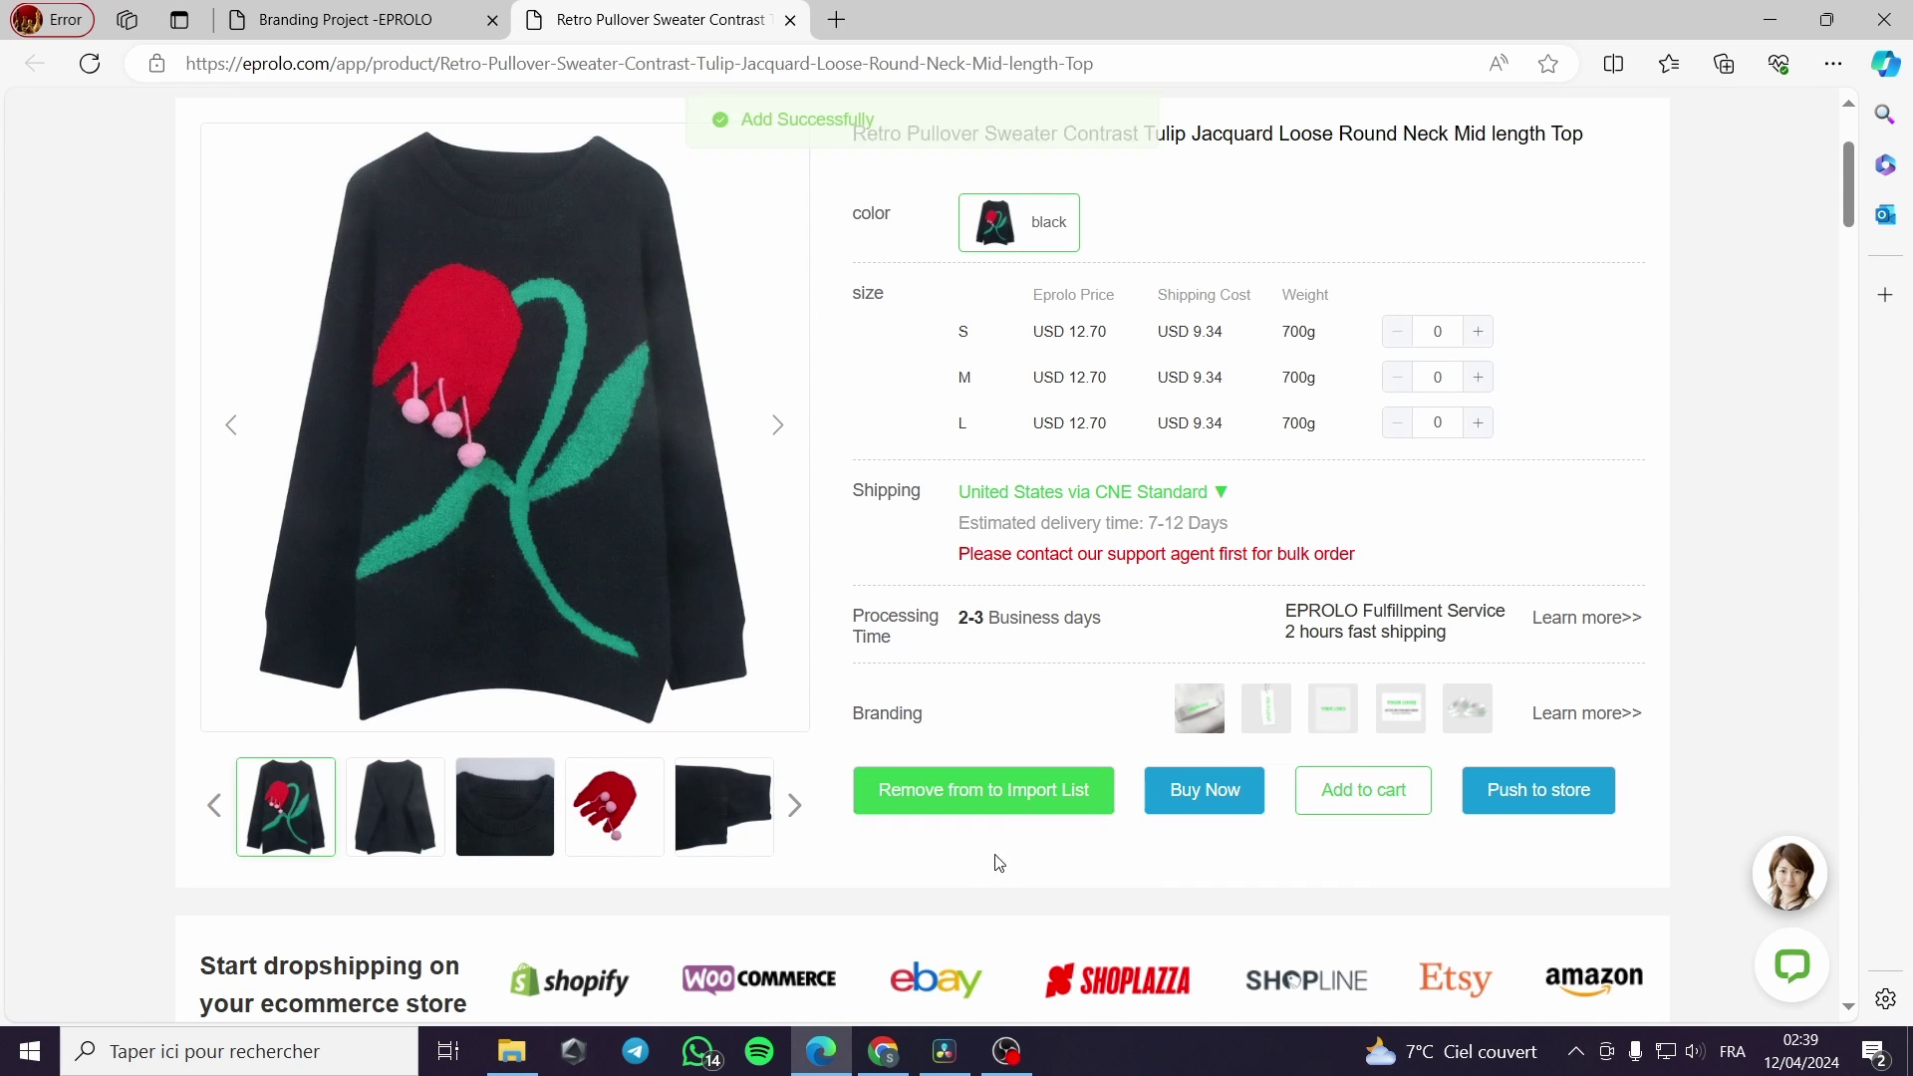
scroll(847, 568, up, 3)
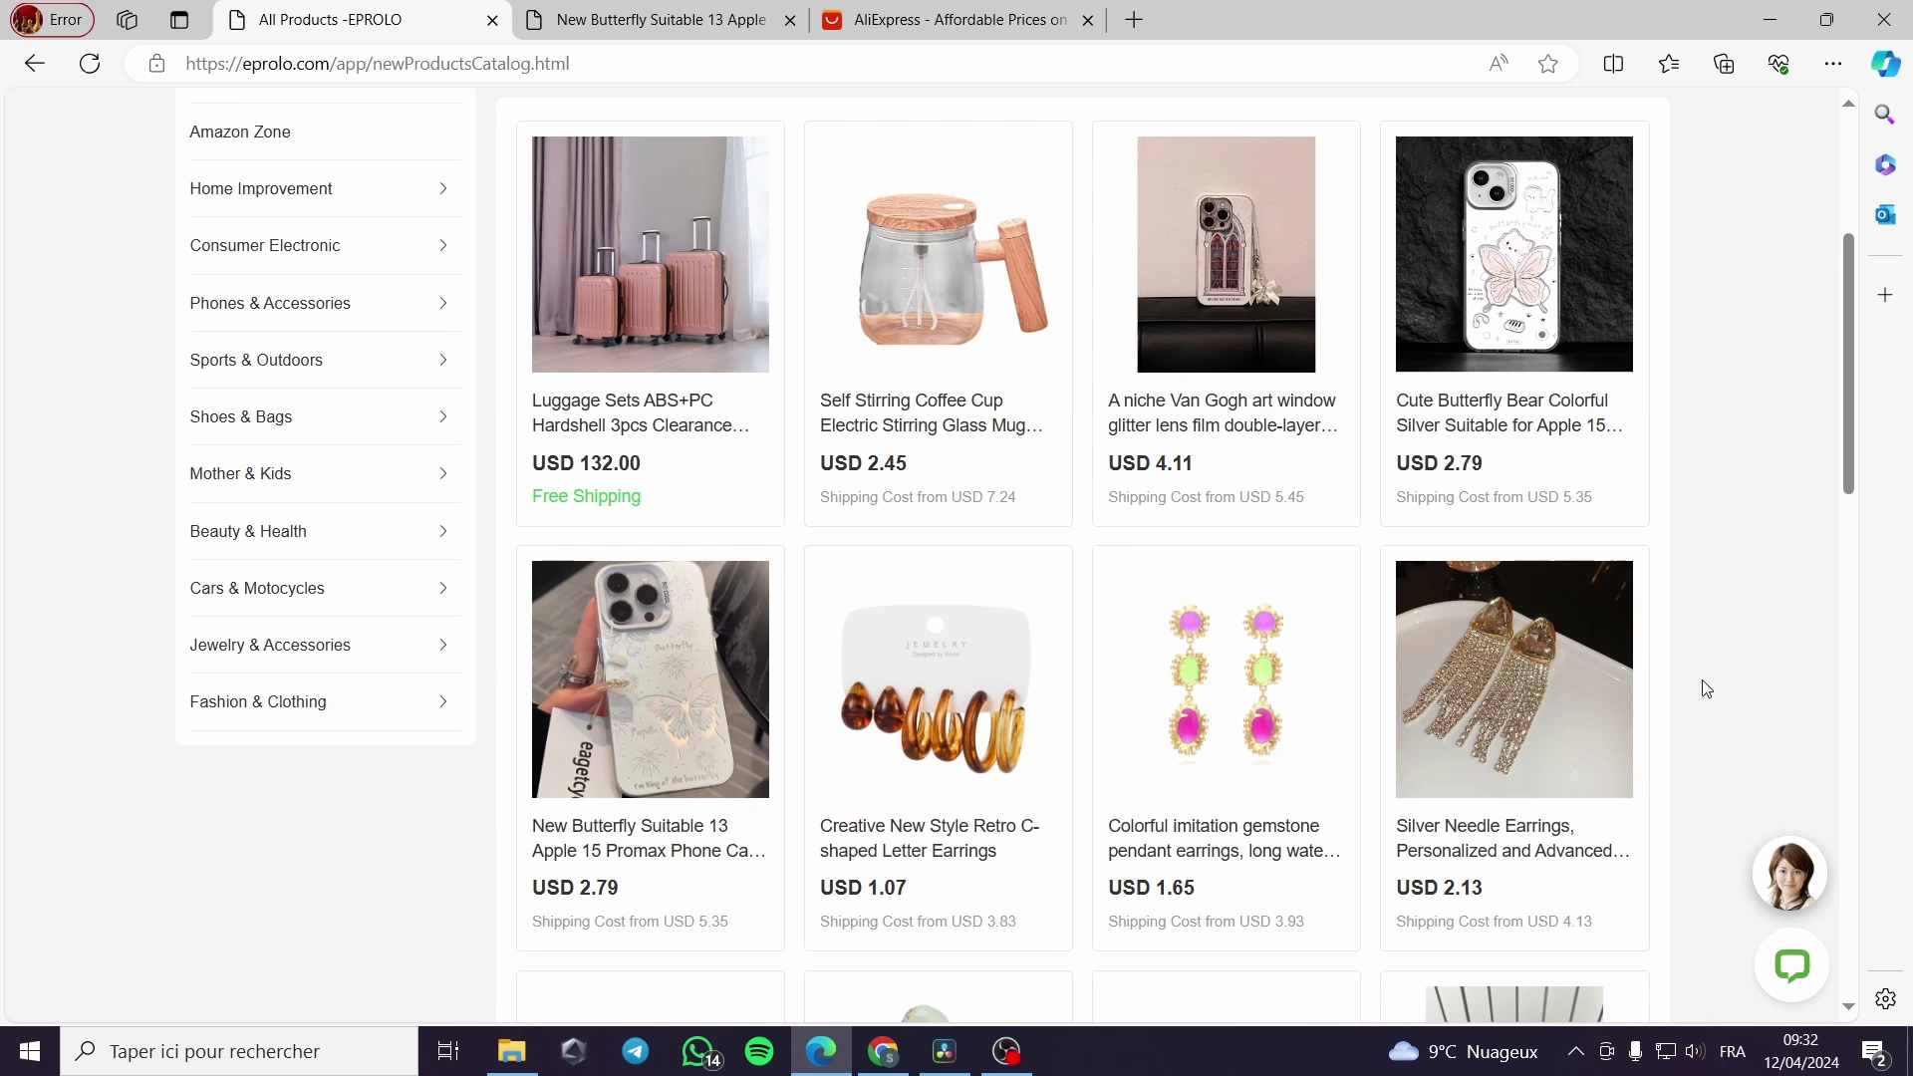
- Browse the All Products catalog and open the New Butterfly Suitable 13 Apple 15 Promax Phone Case
scroll(1748, 706, up, 4)
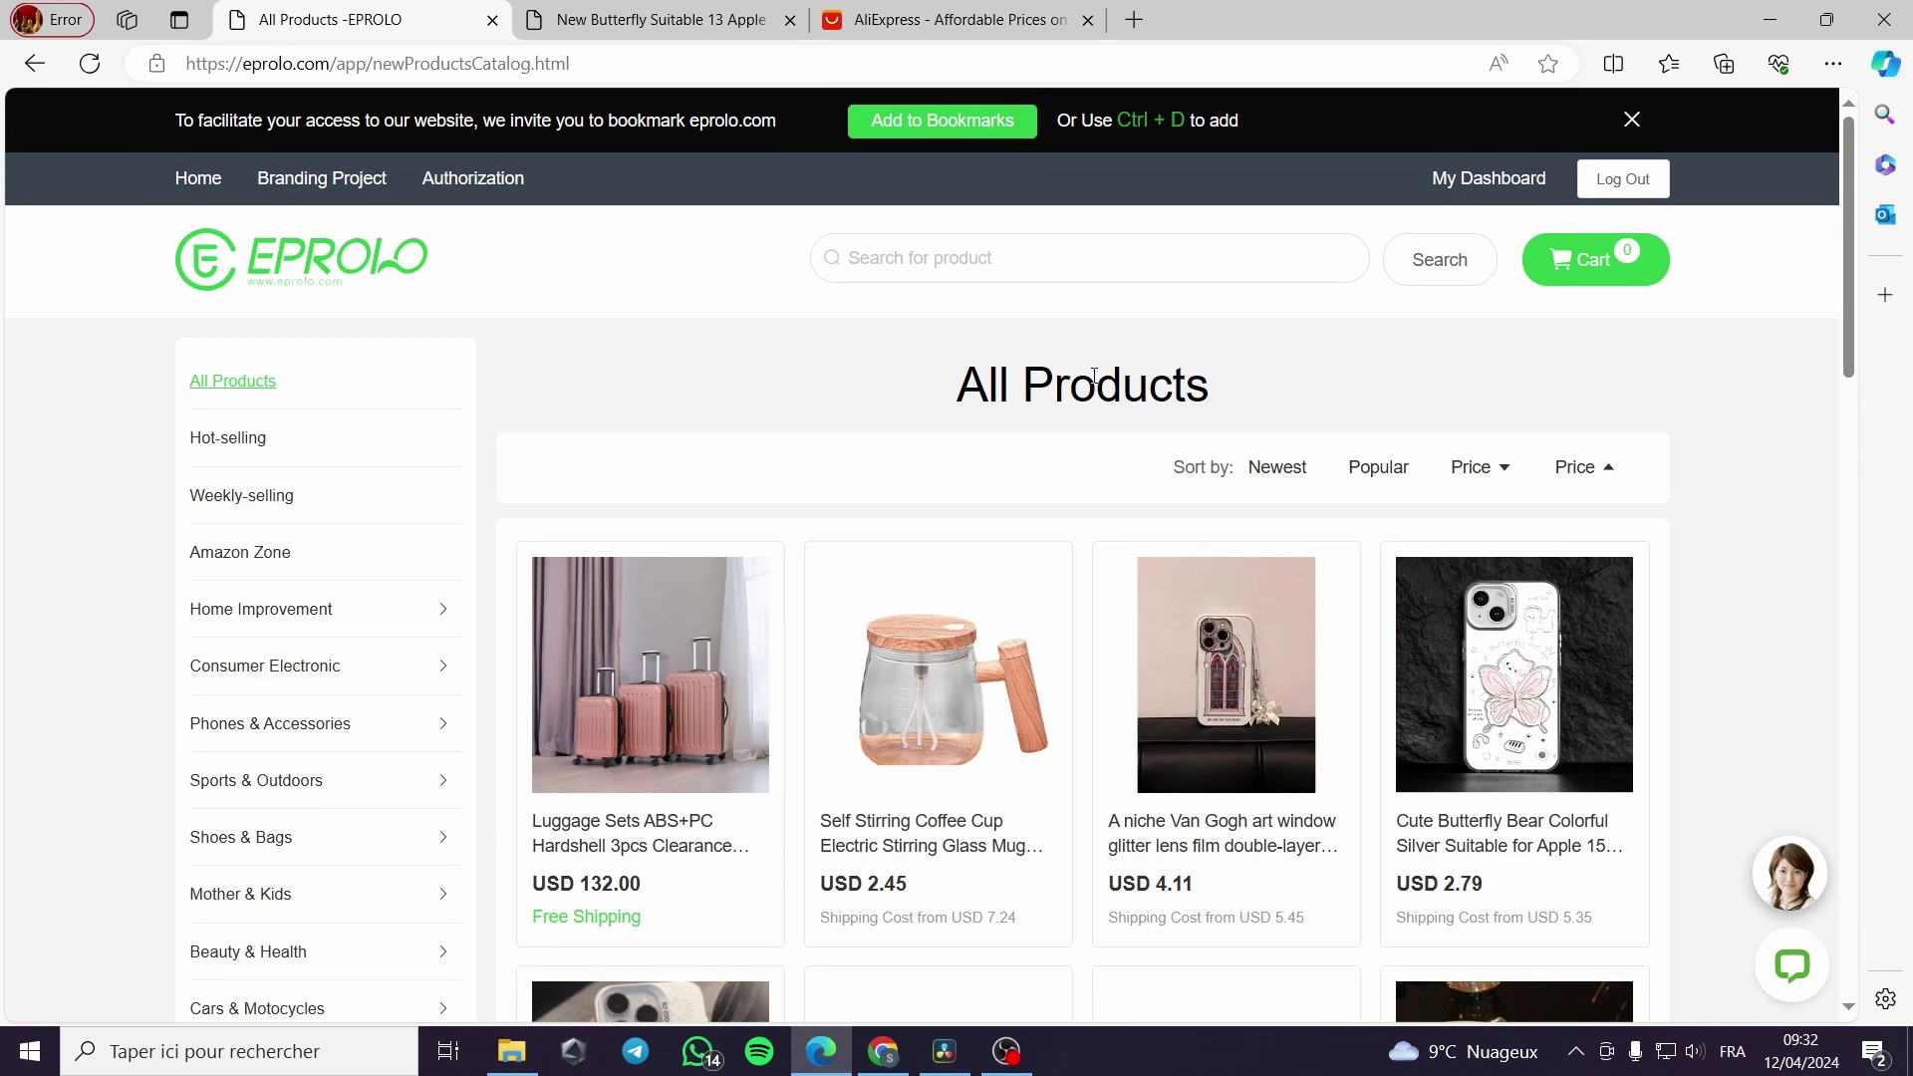
scroll(1095, 376, down, 3)
scroll(1094, 376, down, 7)
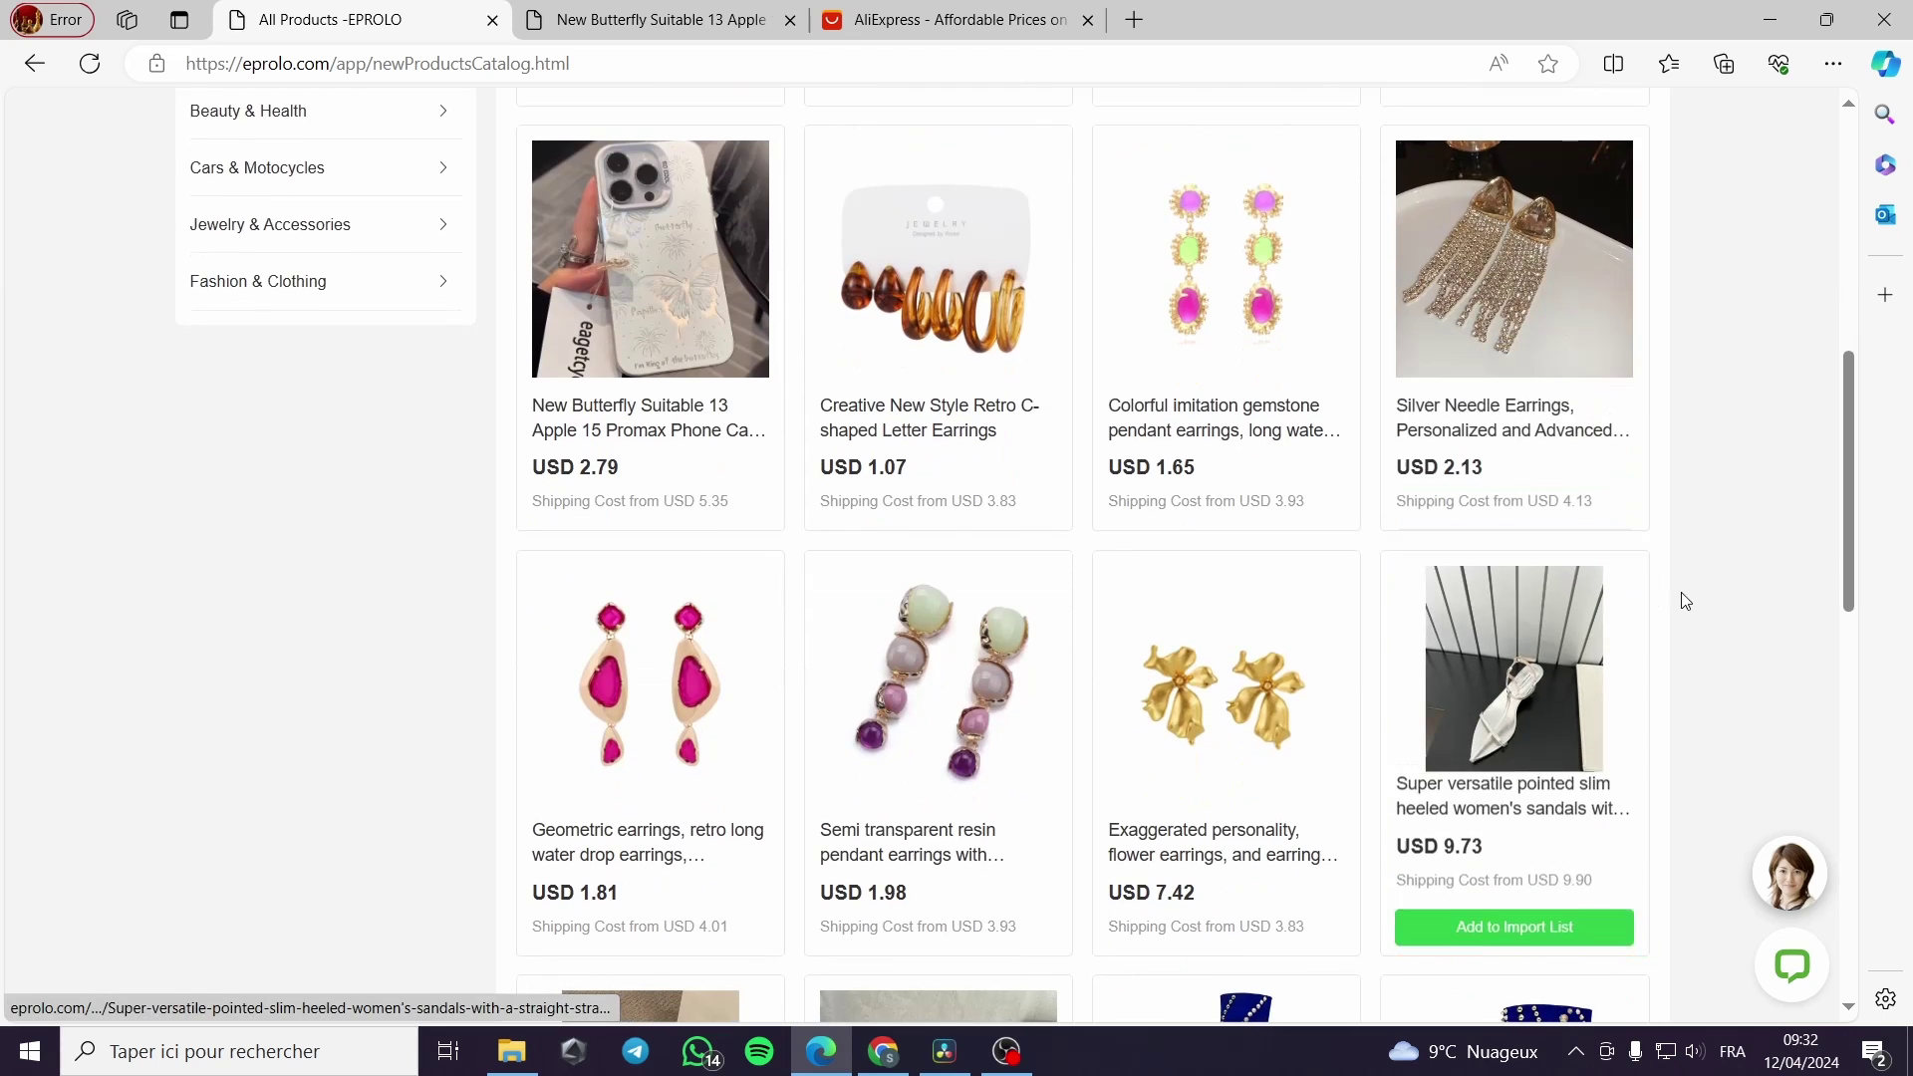
scroll(1684, 601, up, 3)
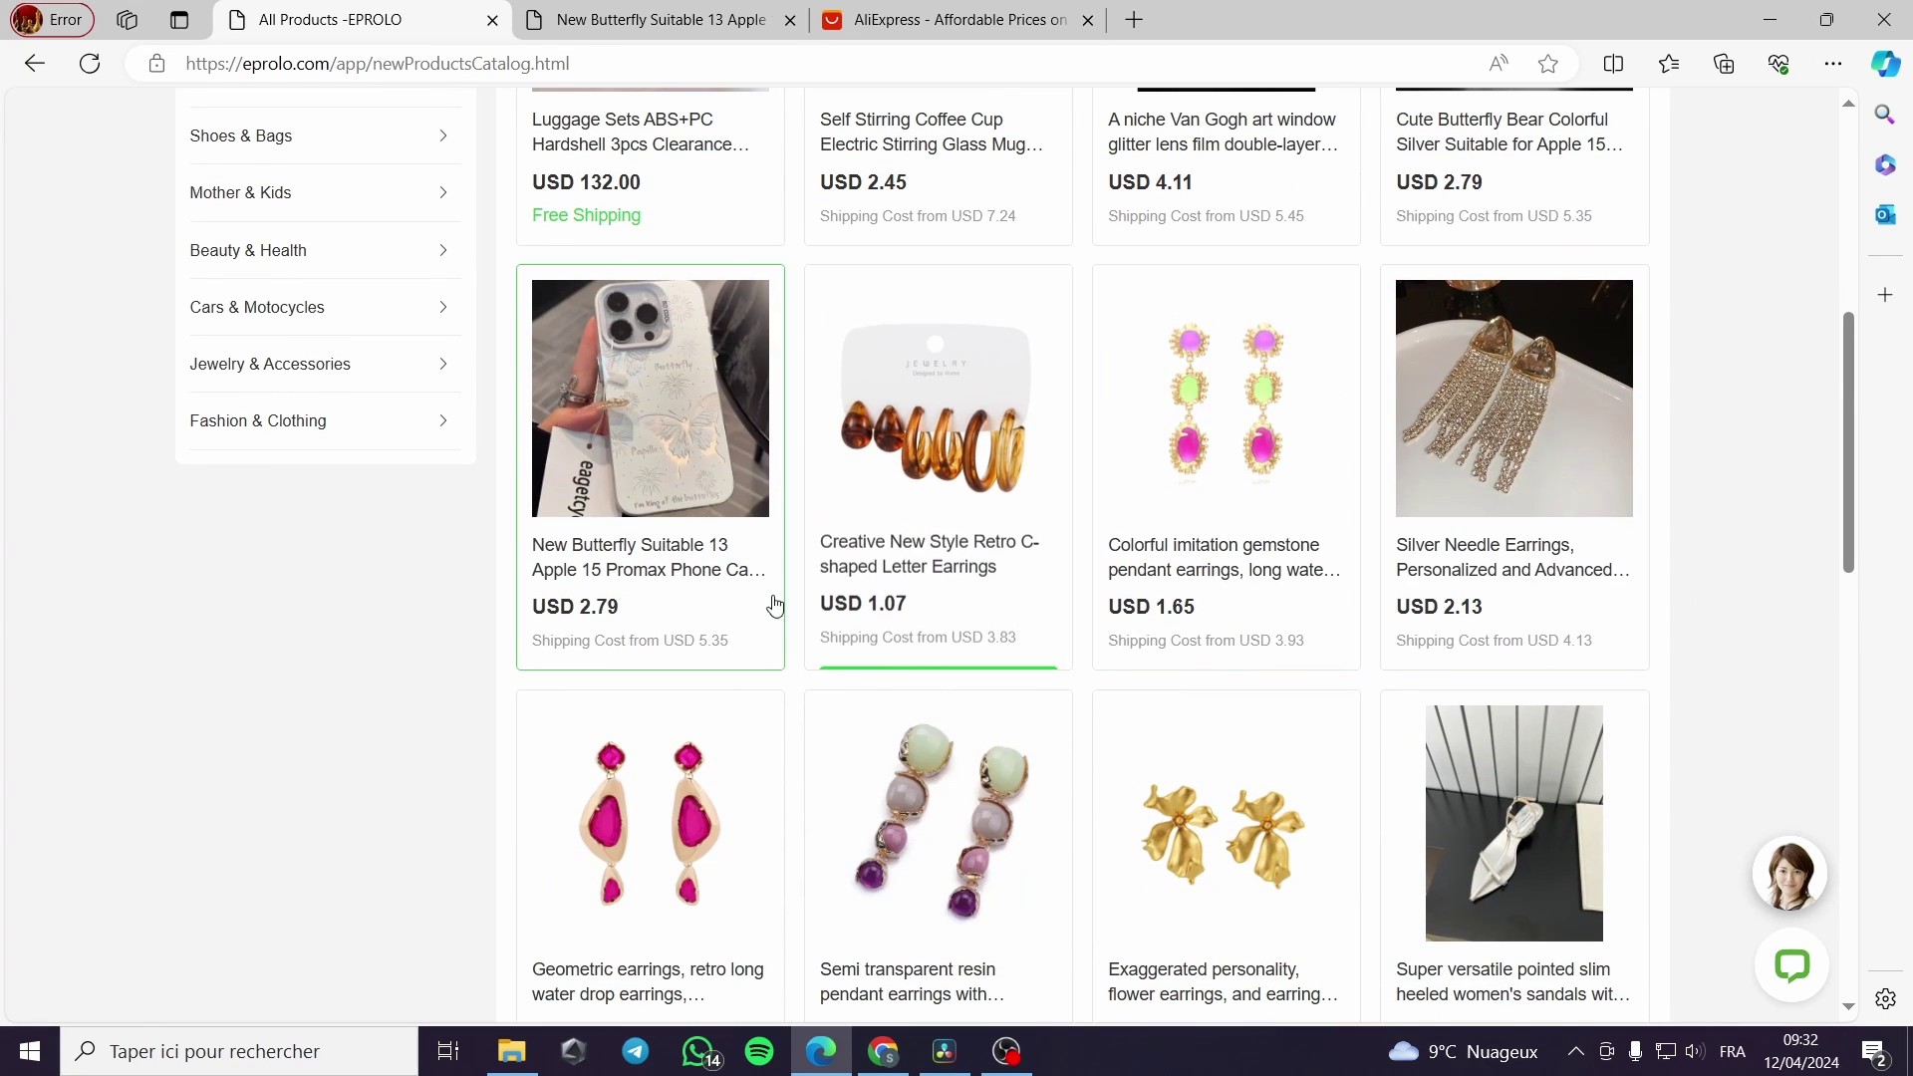
mouse_move(663, 533)
click(673, 478)
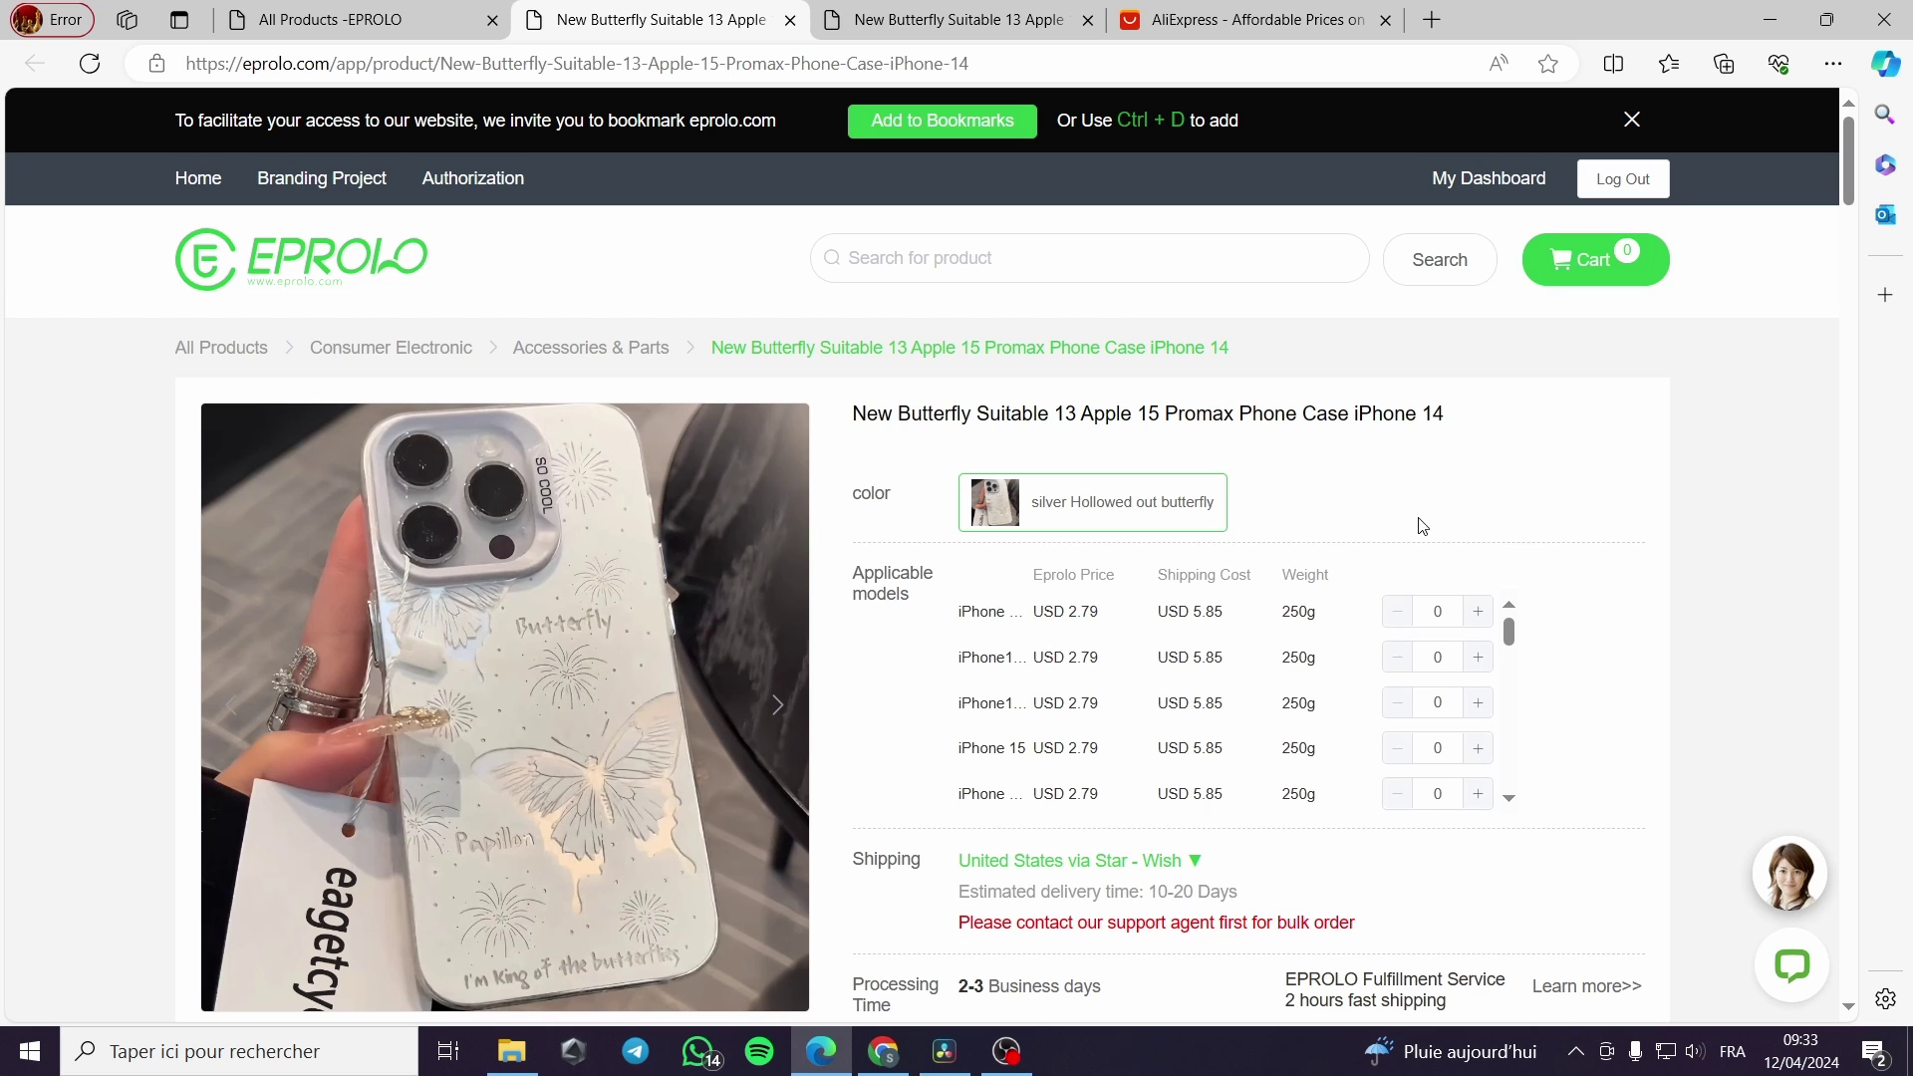
- Search AliExpress for "New Butterfly Suitable 13 iphone case" and open the 3D Butterfly Stand phone case listing
click(1127, 25)
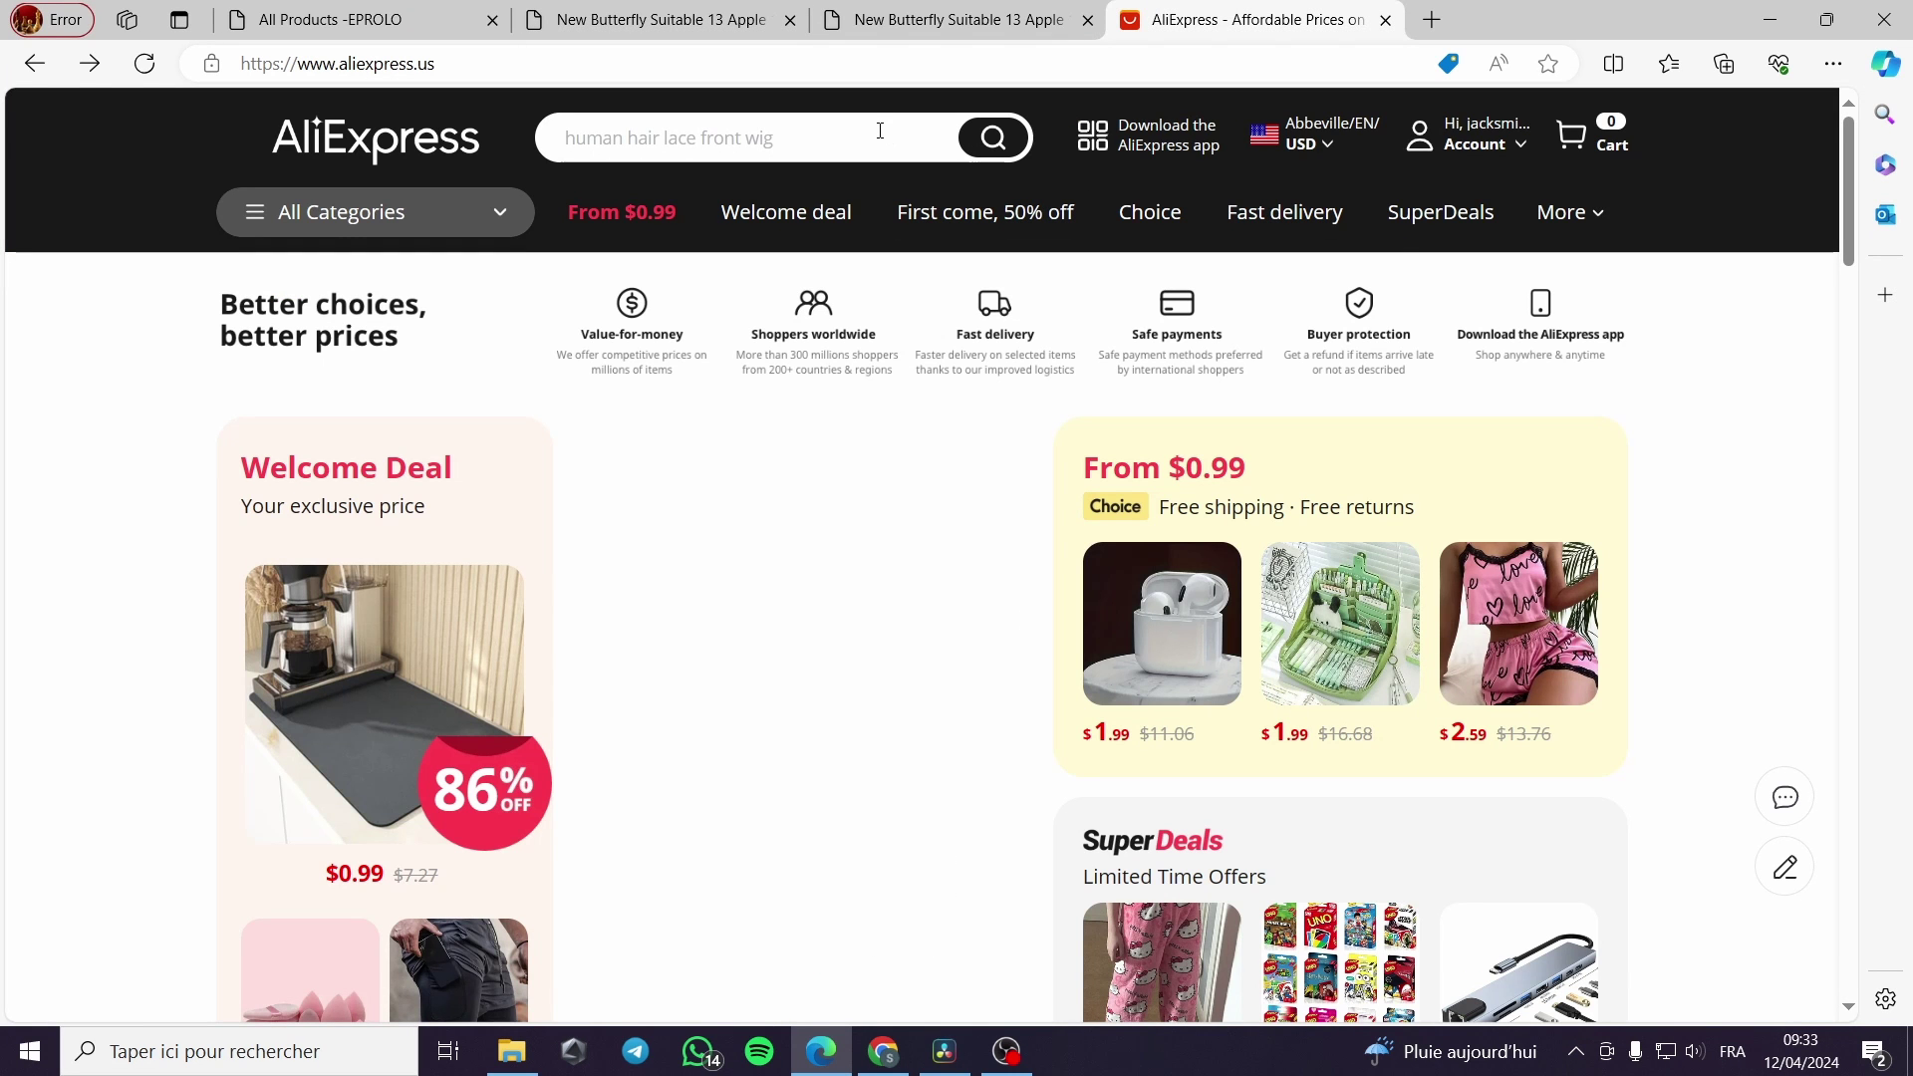
click(583, 18)
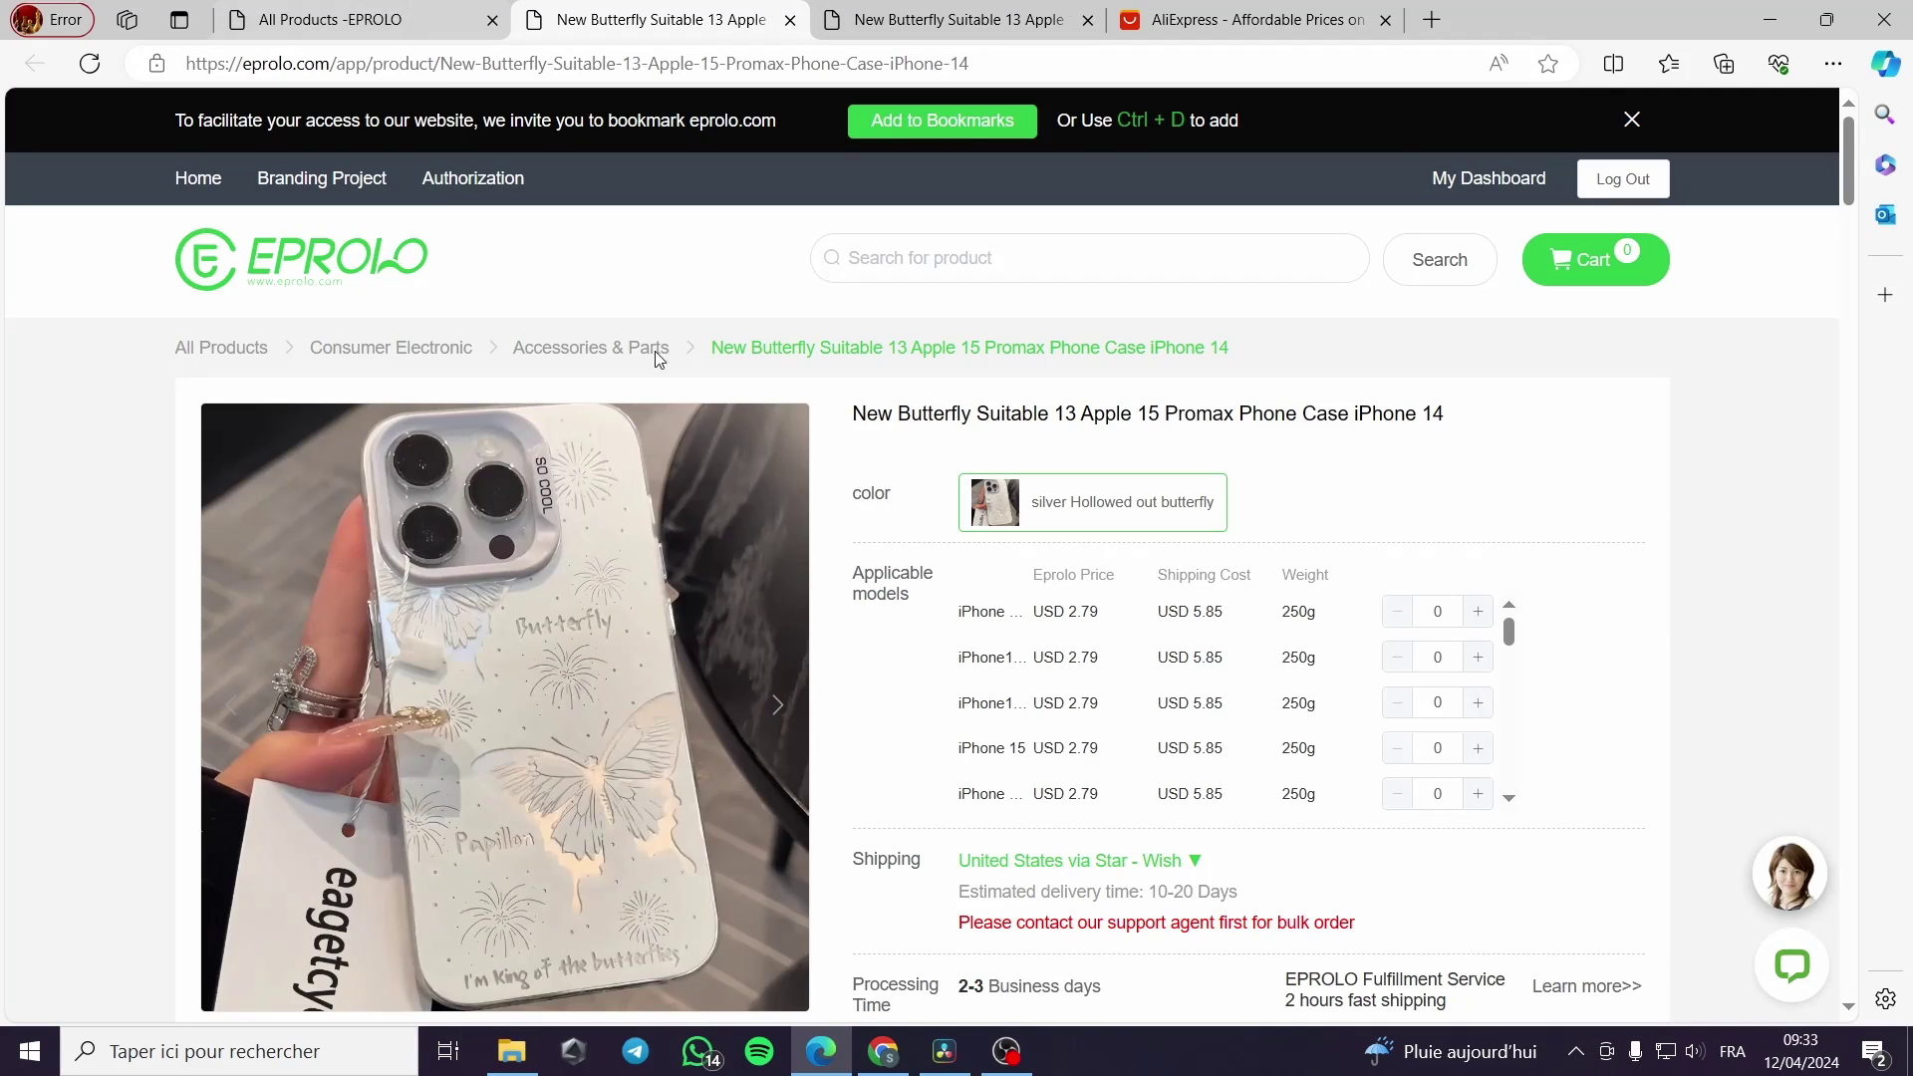
drag(854, 423, 1148, 417)
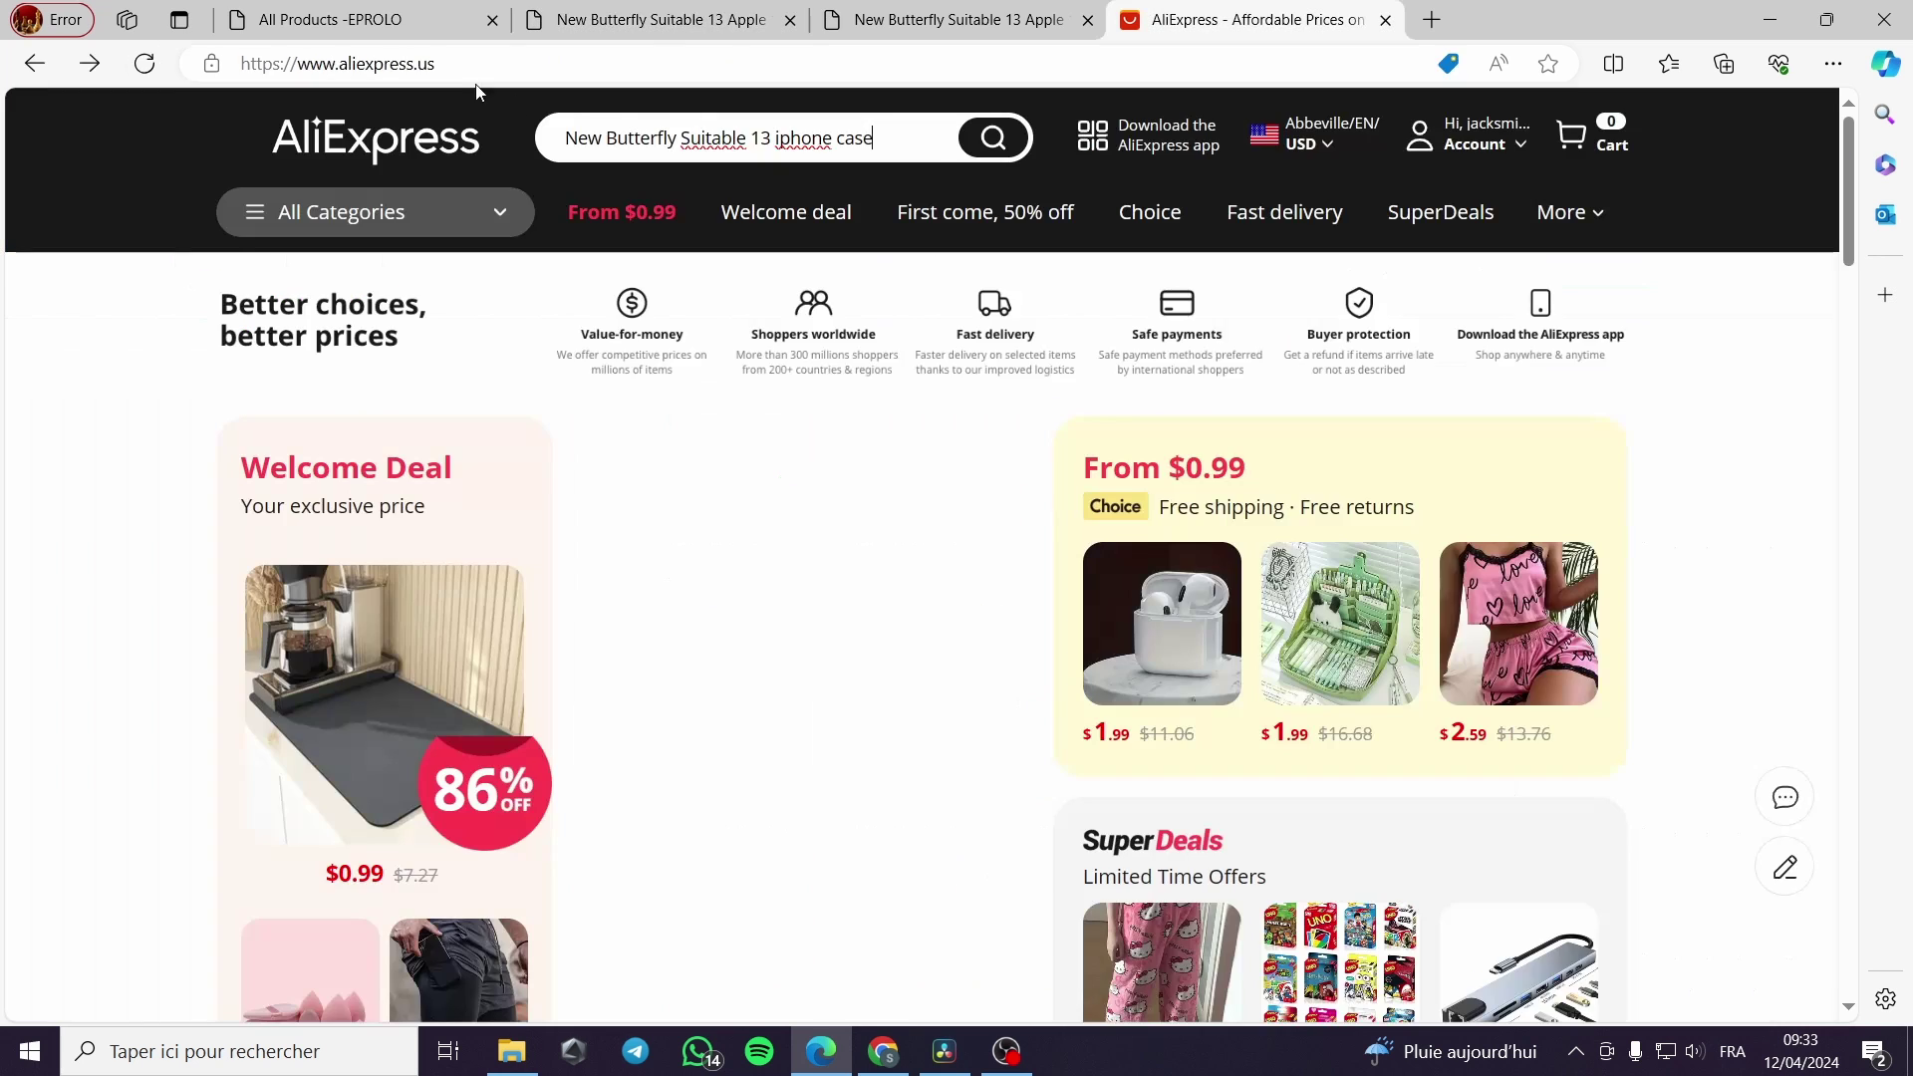
click(935, 12)
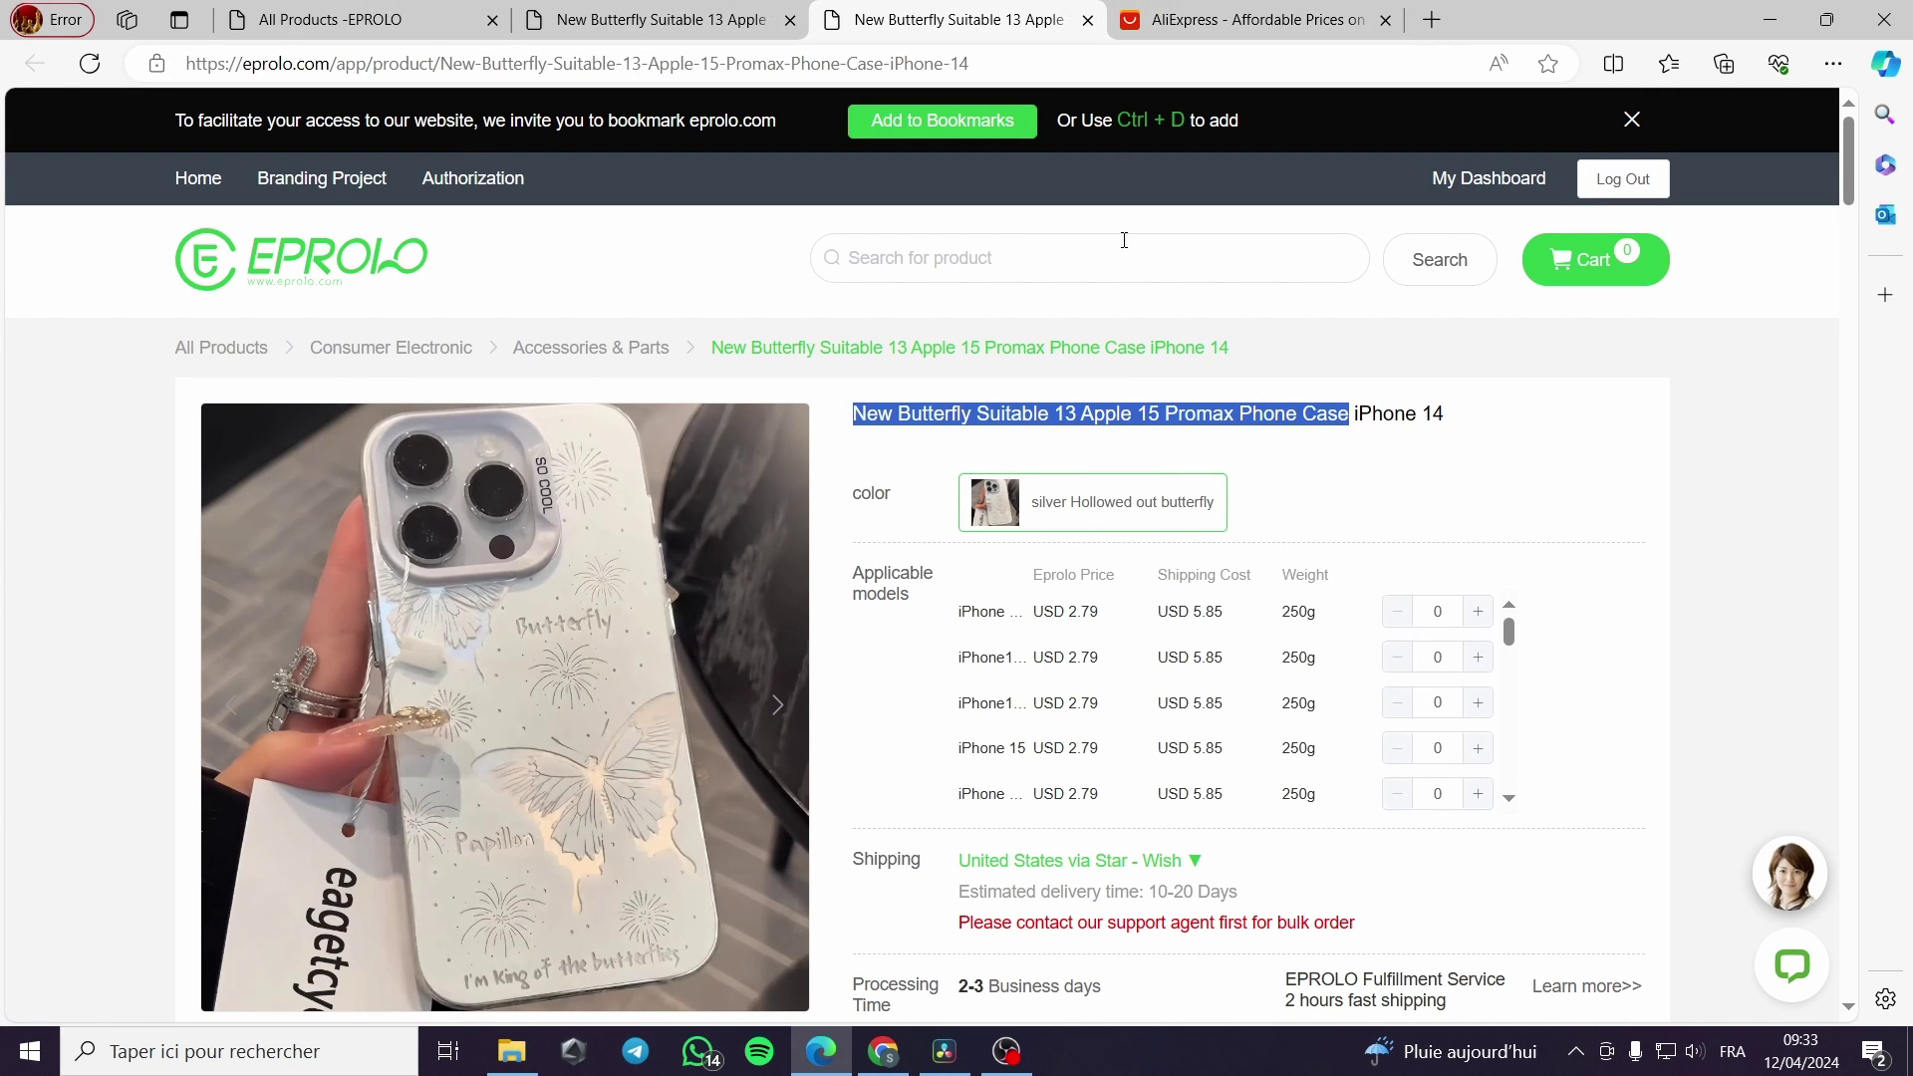
click(1156, 18)
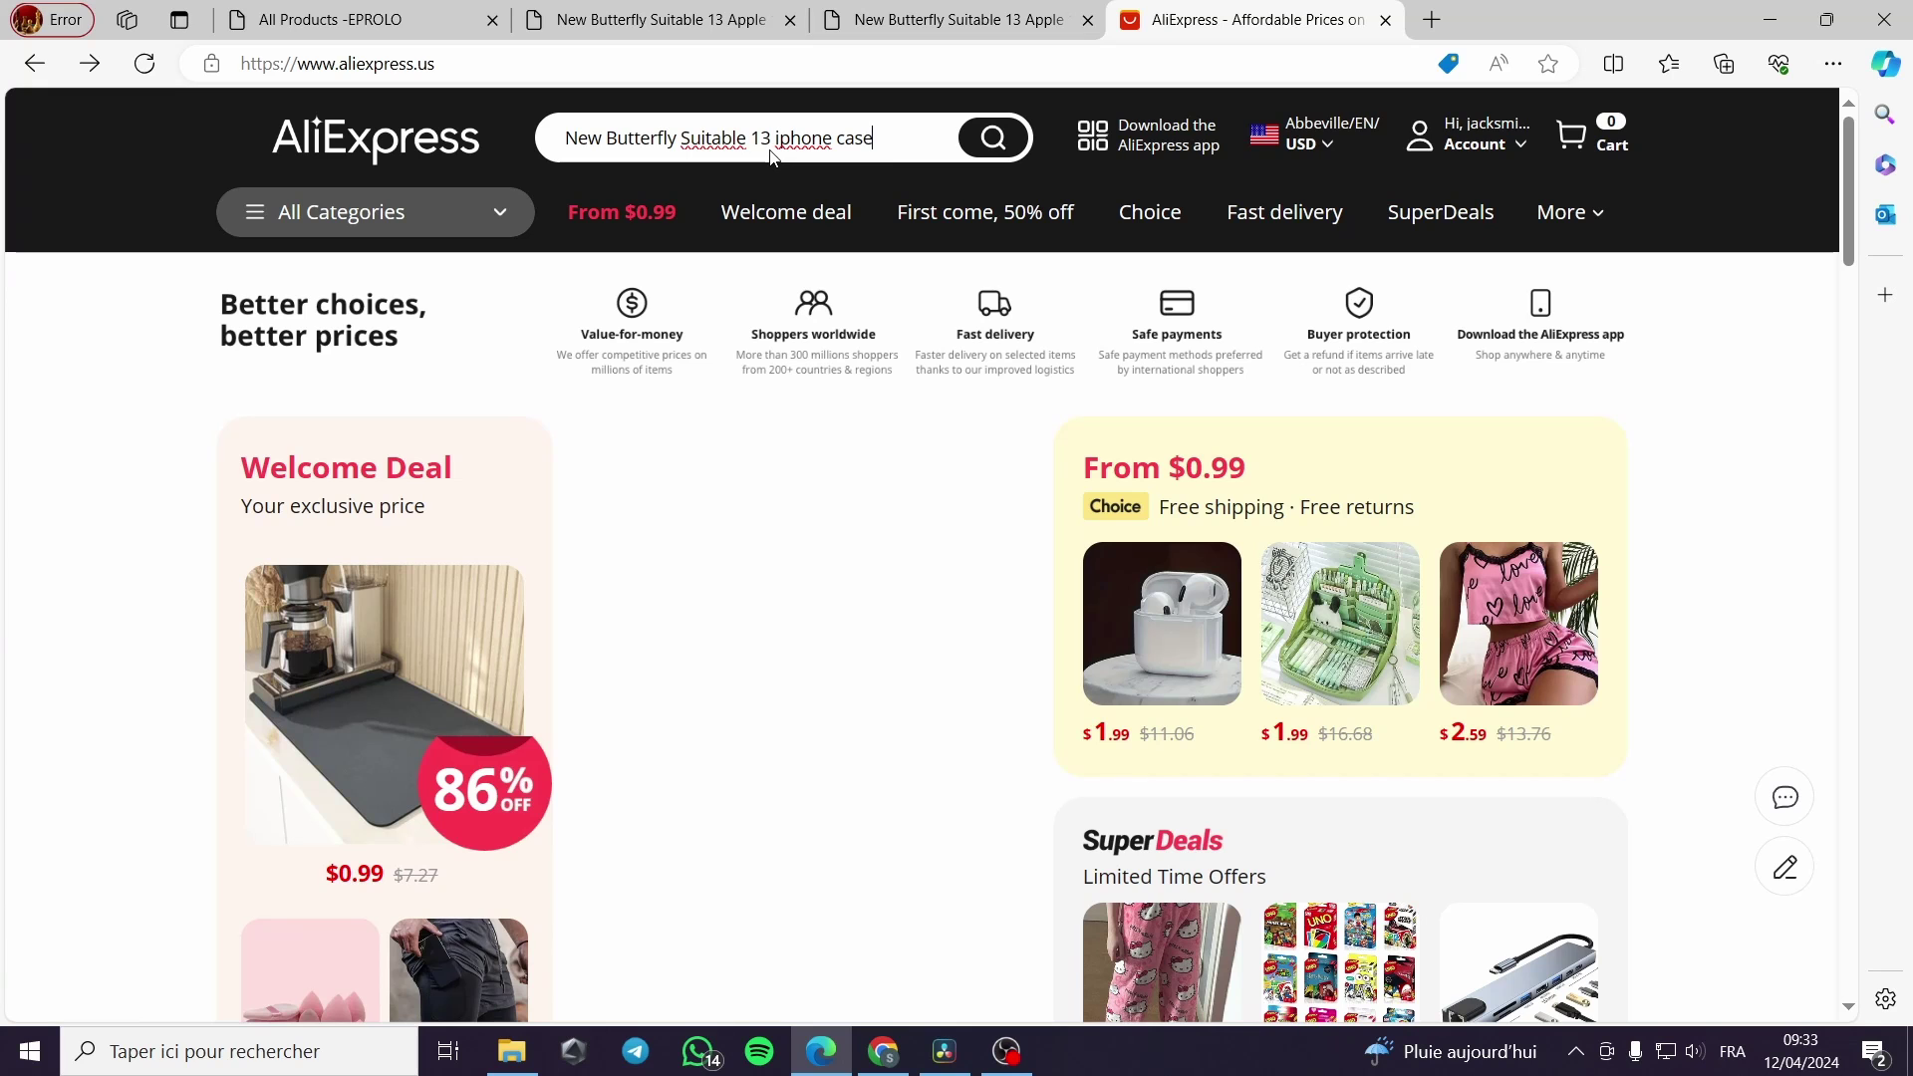
click(975, 152)
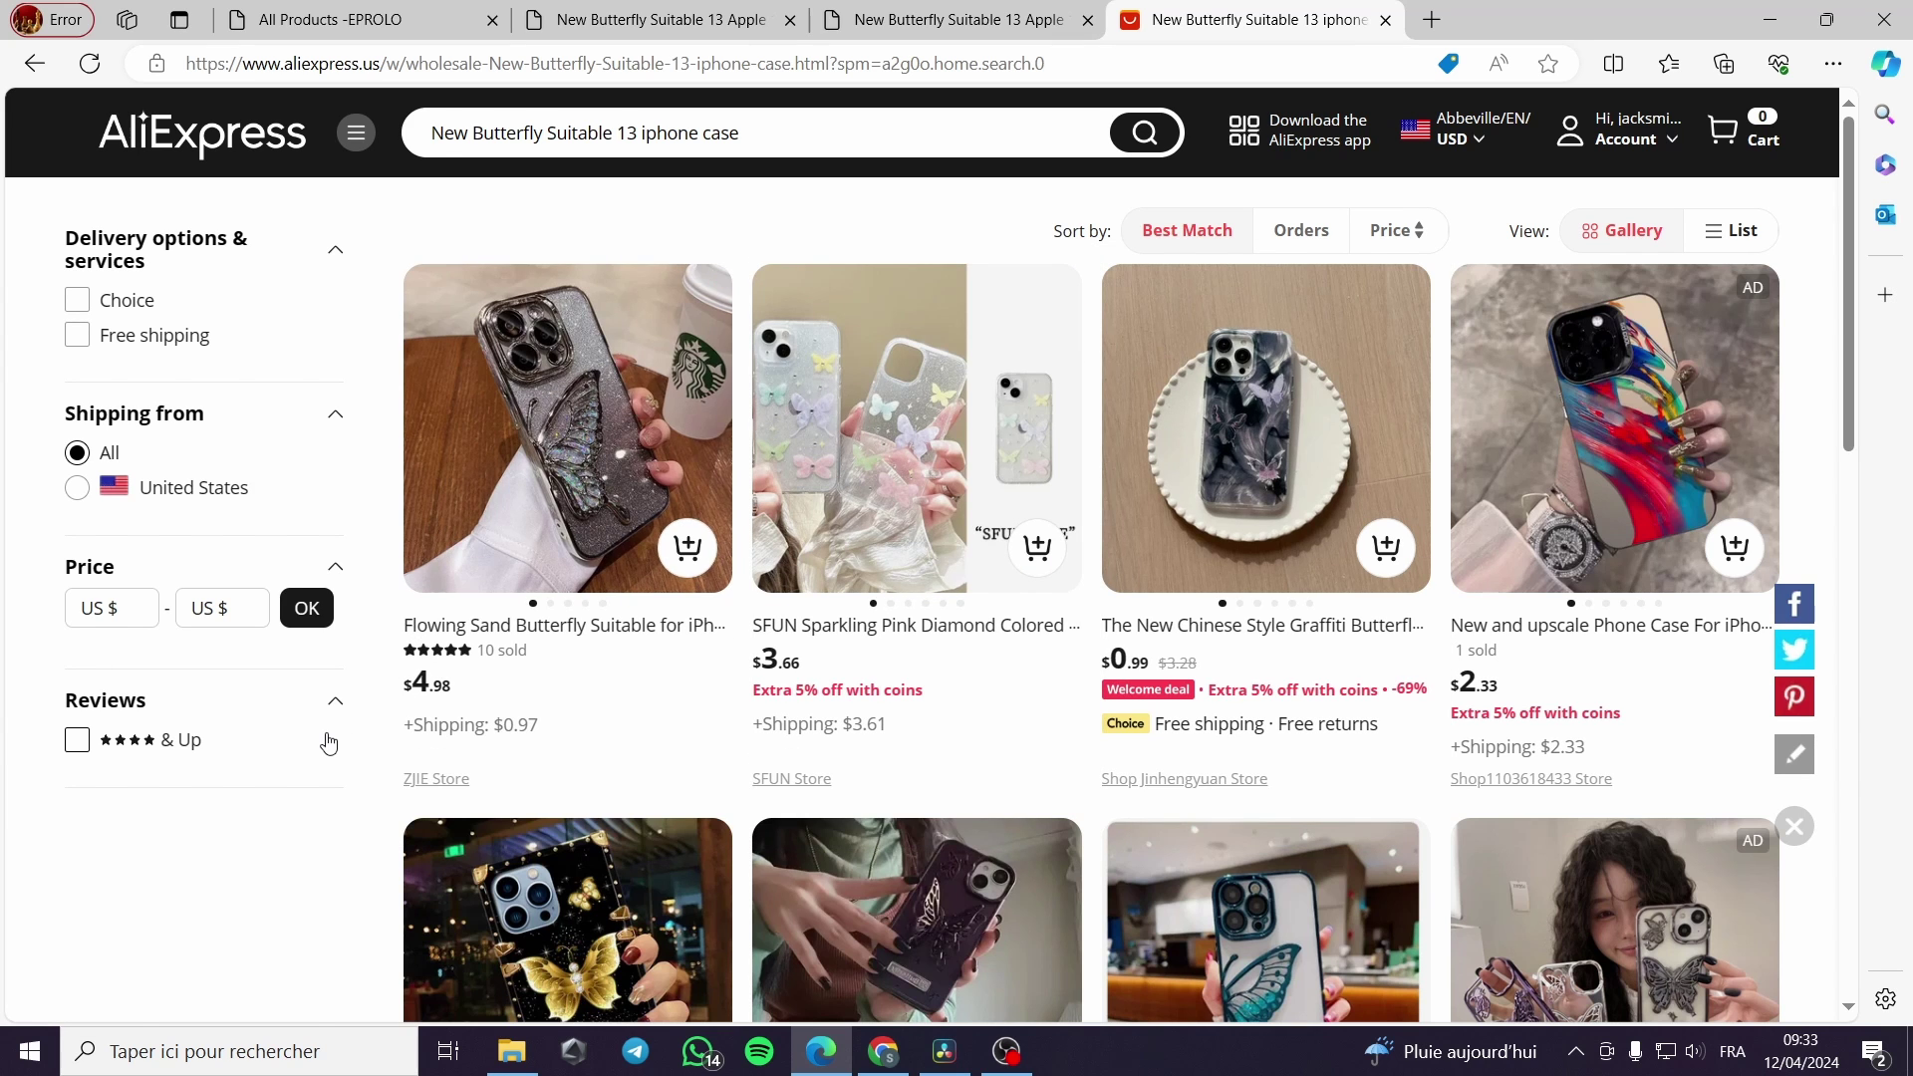
click(917, 927)
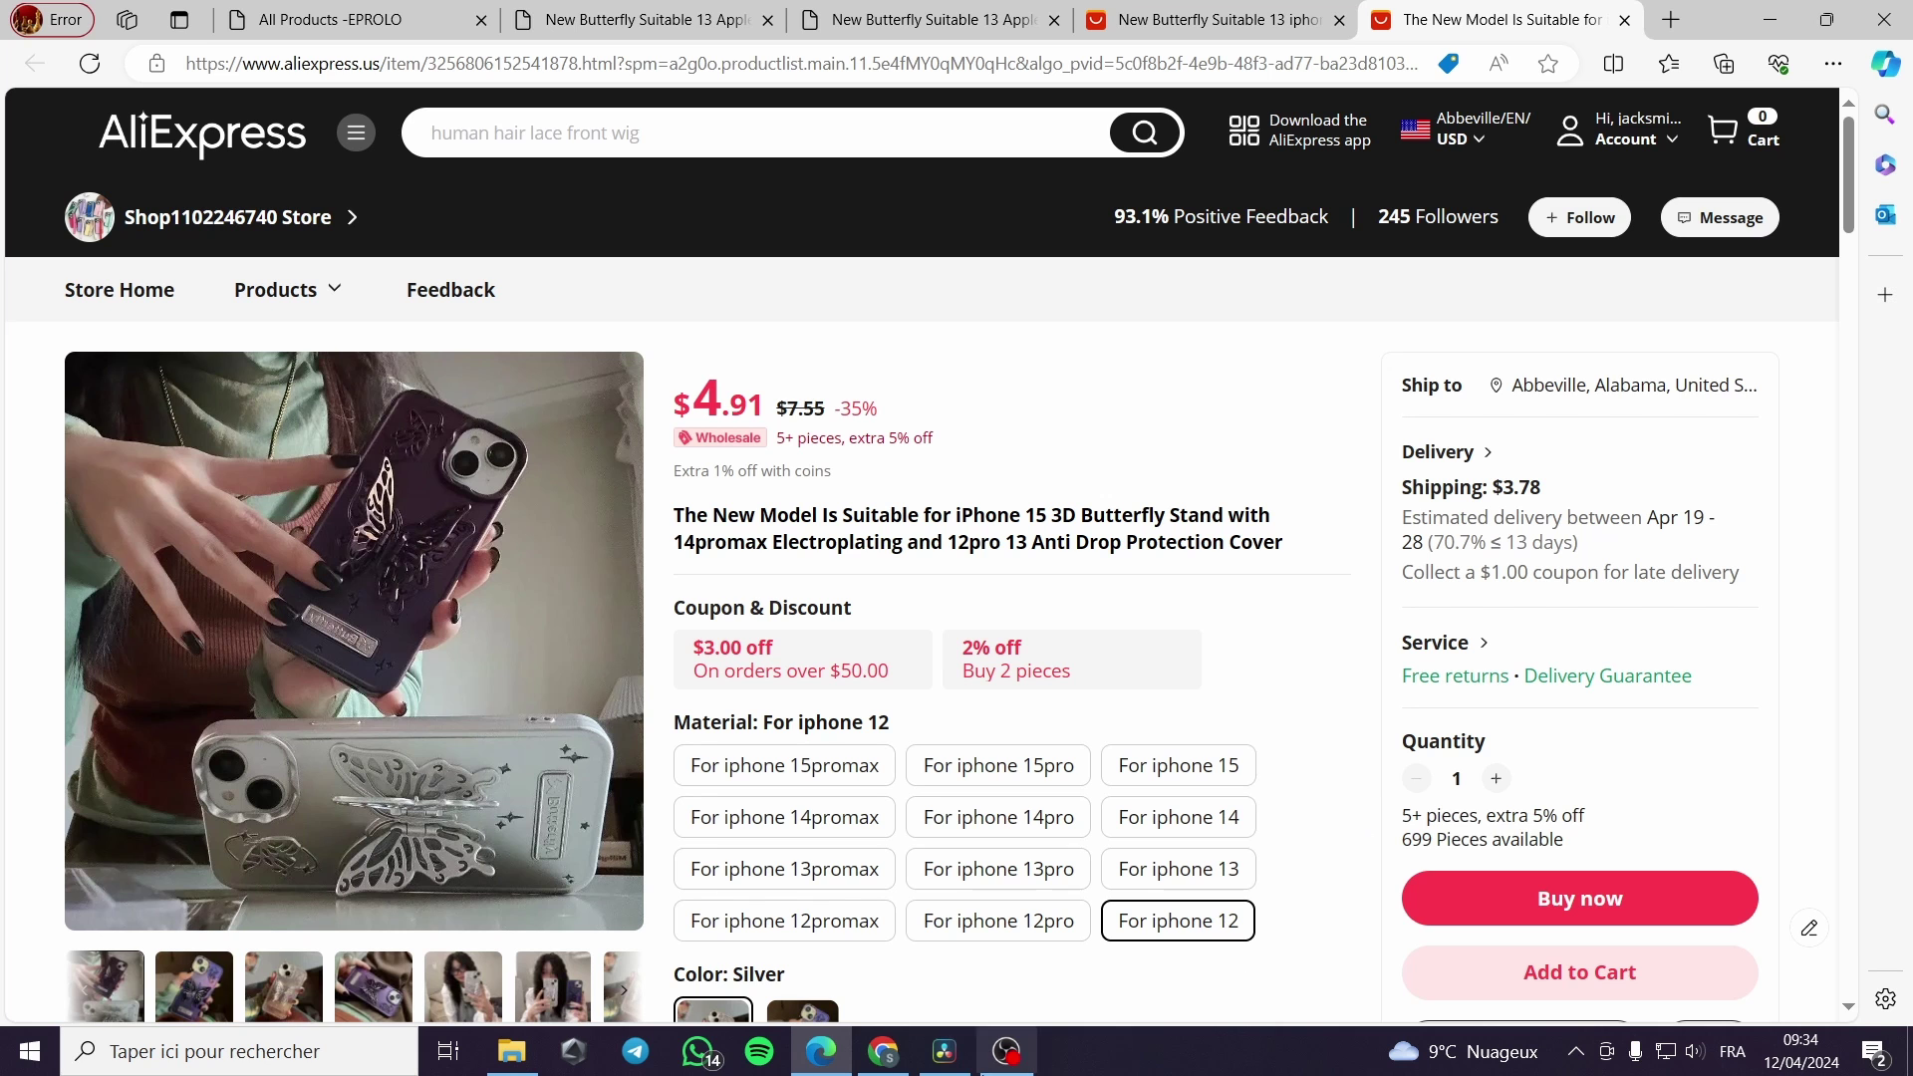
- Open Calculator (Calculatrice) and add the AliExpress case's price and shipping cost, 4,91 + 3,78
click(199, 1051)
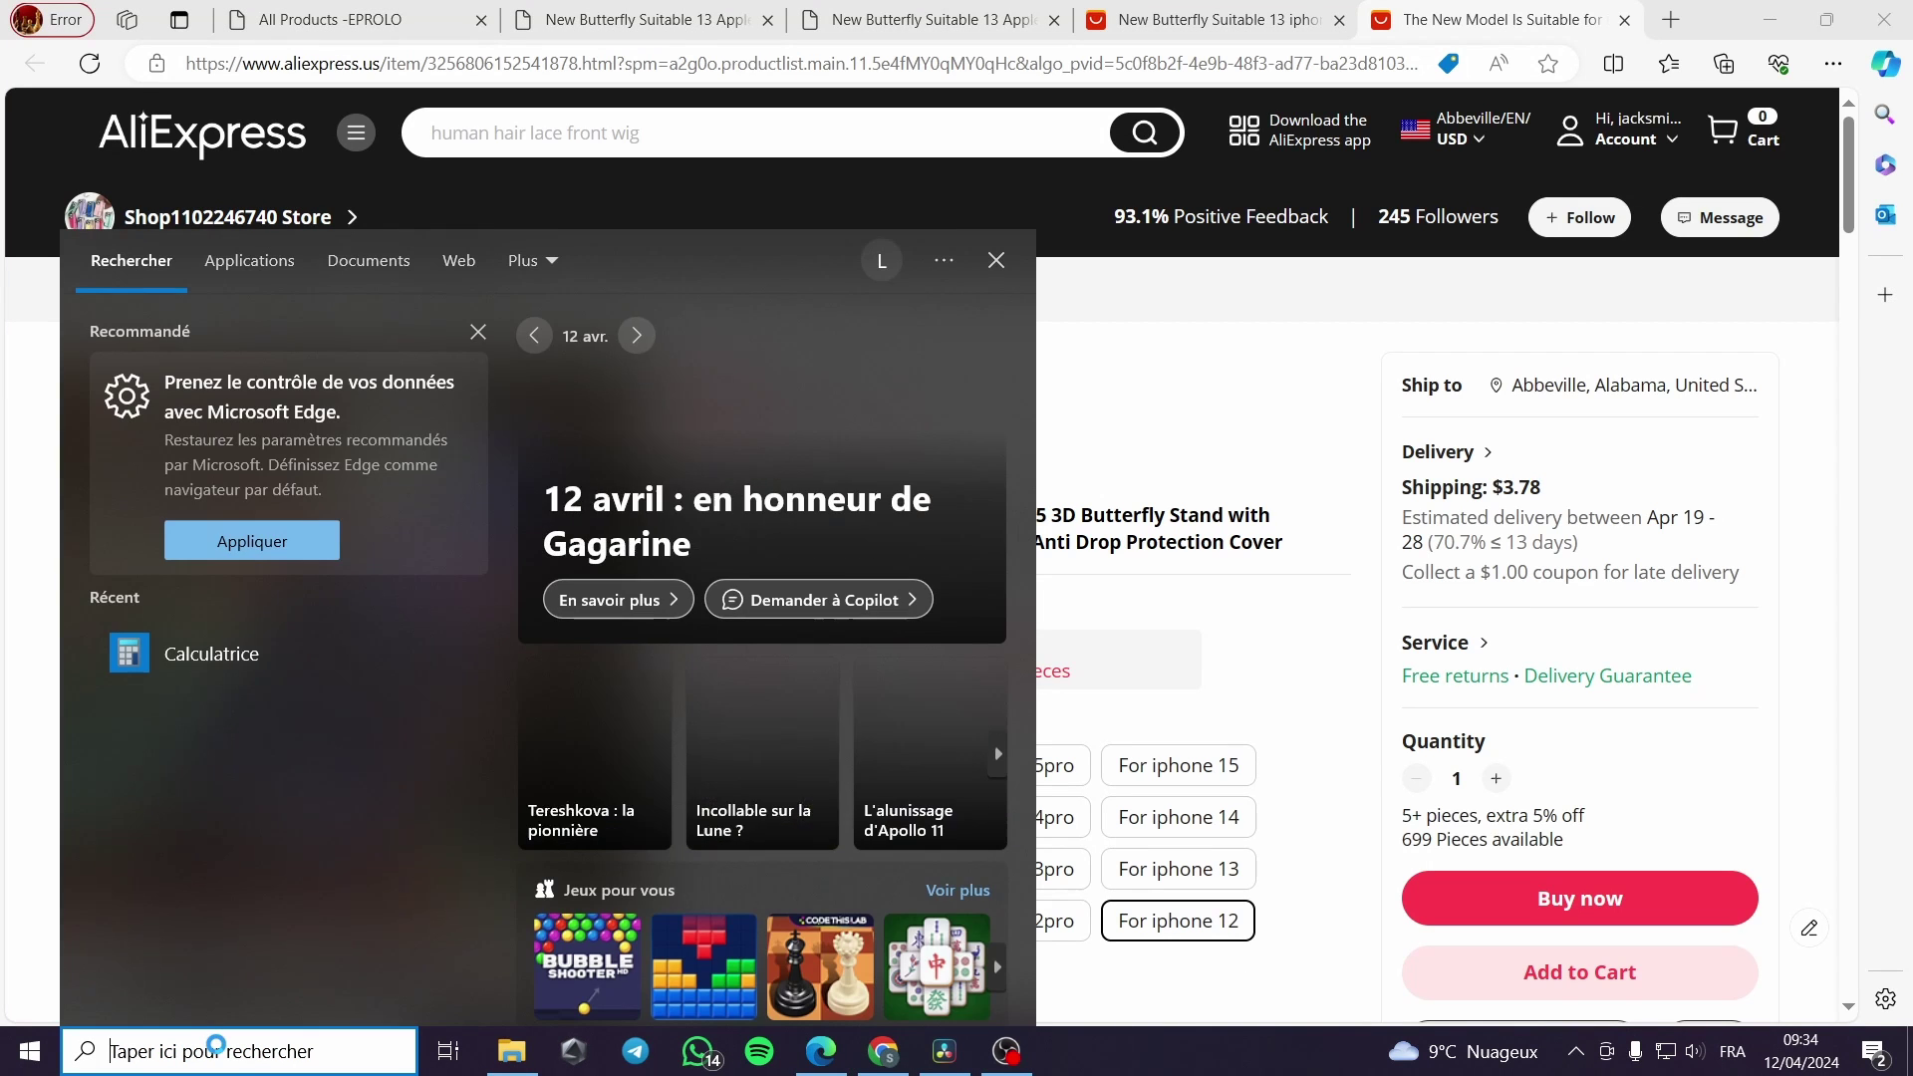
text(ca)
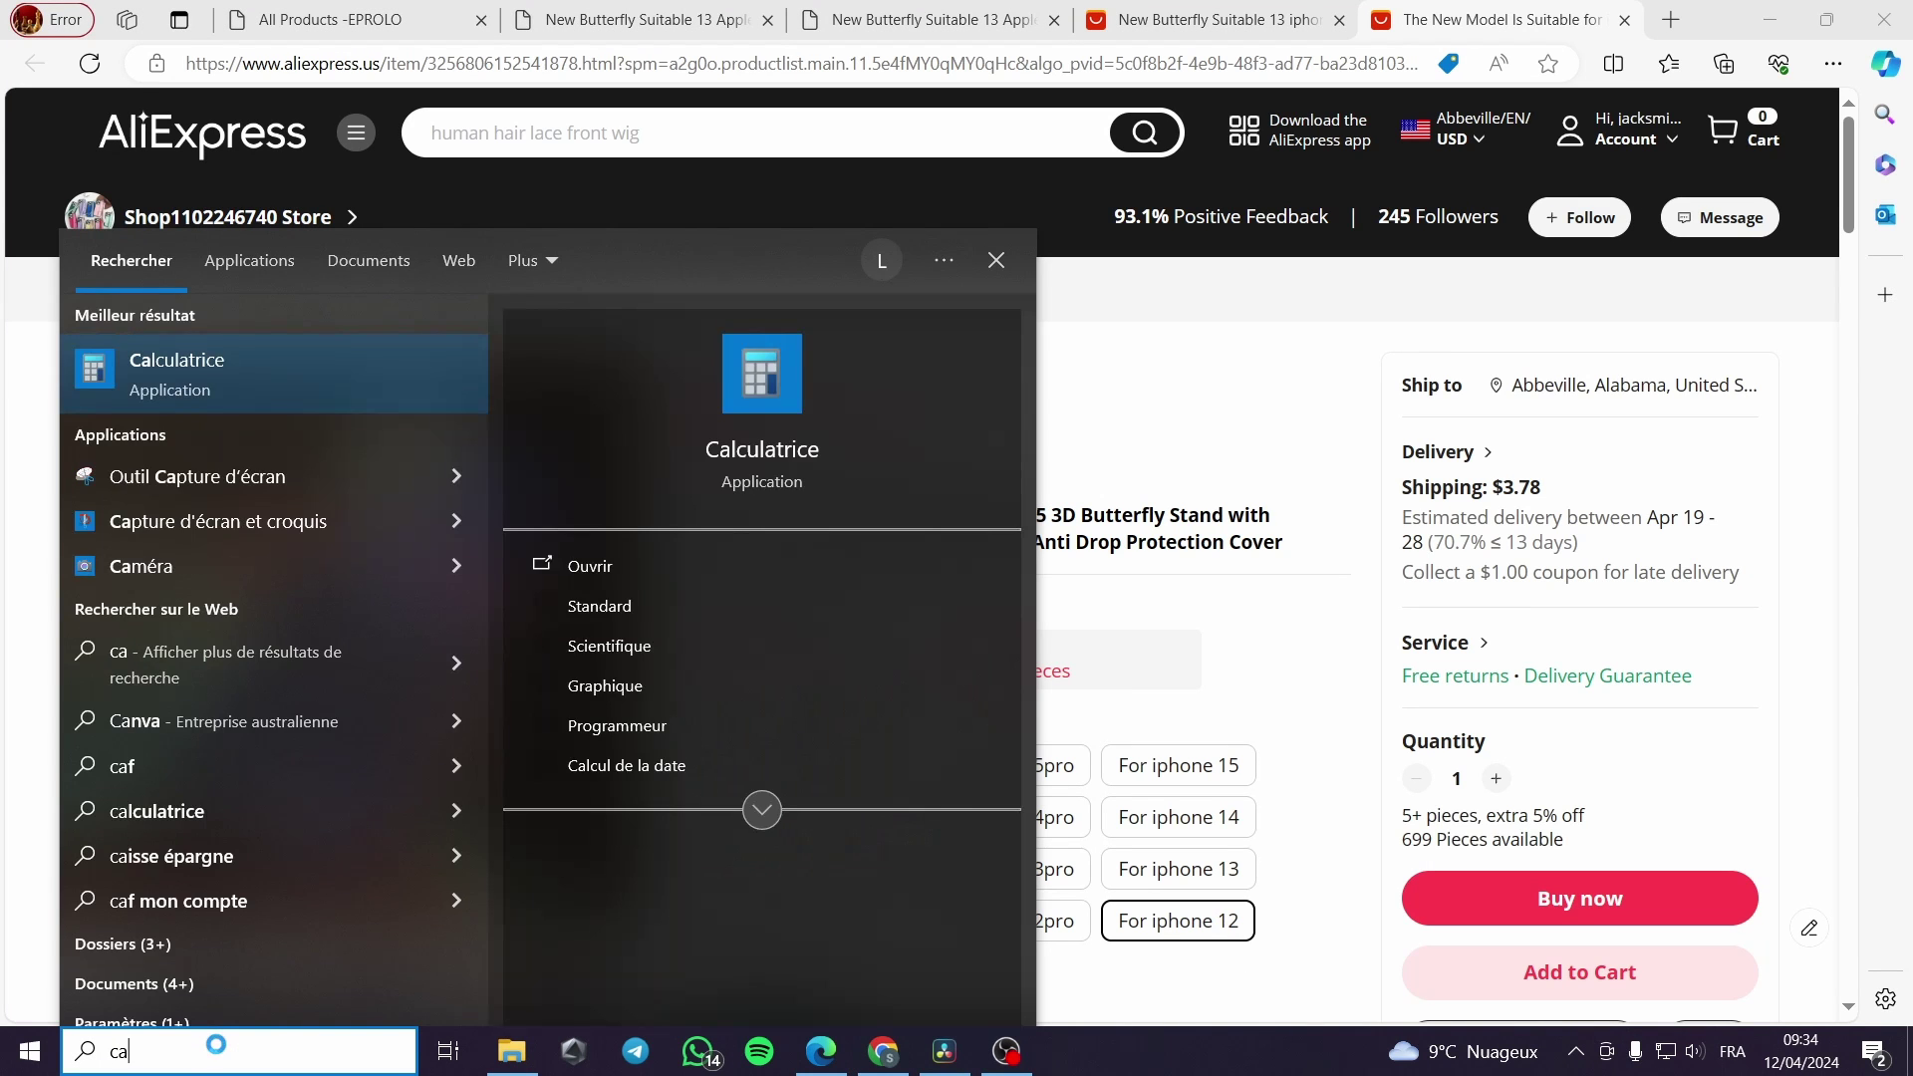
click(169, 373)
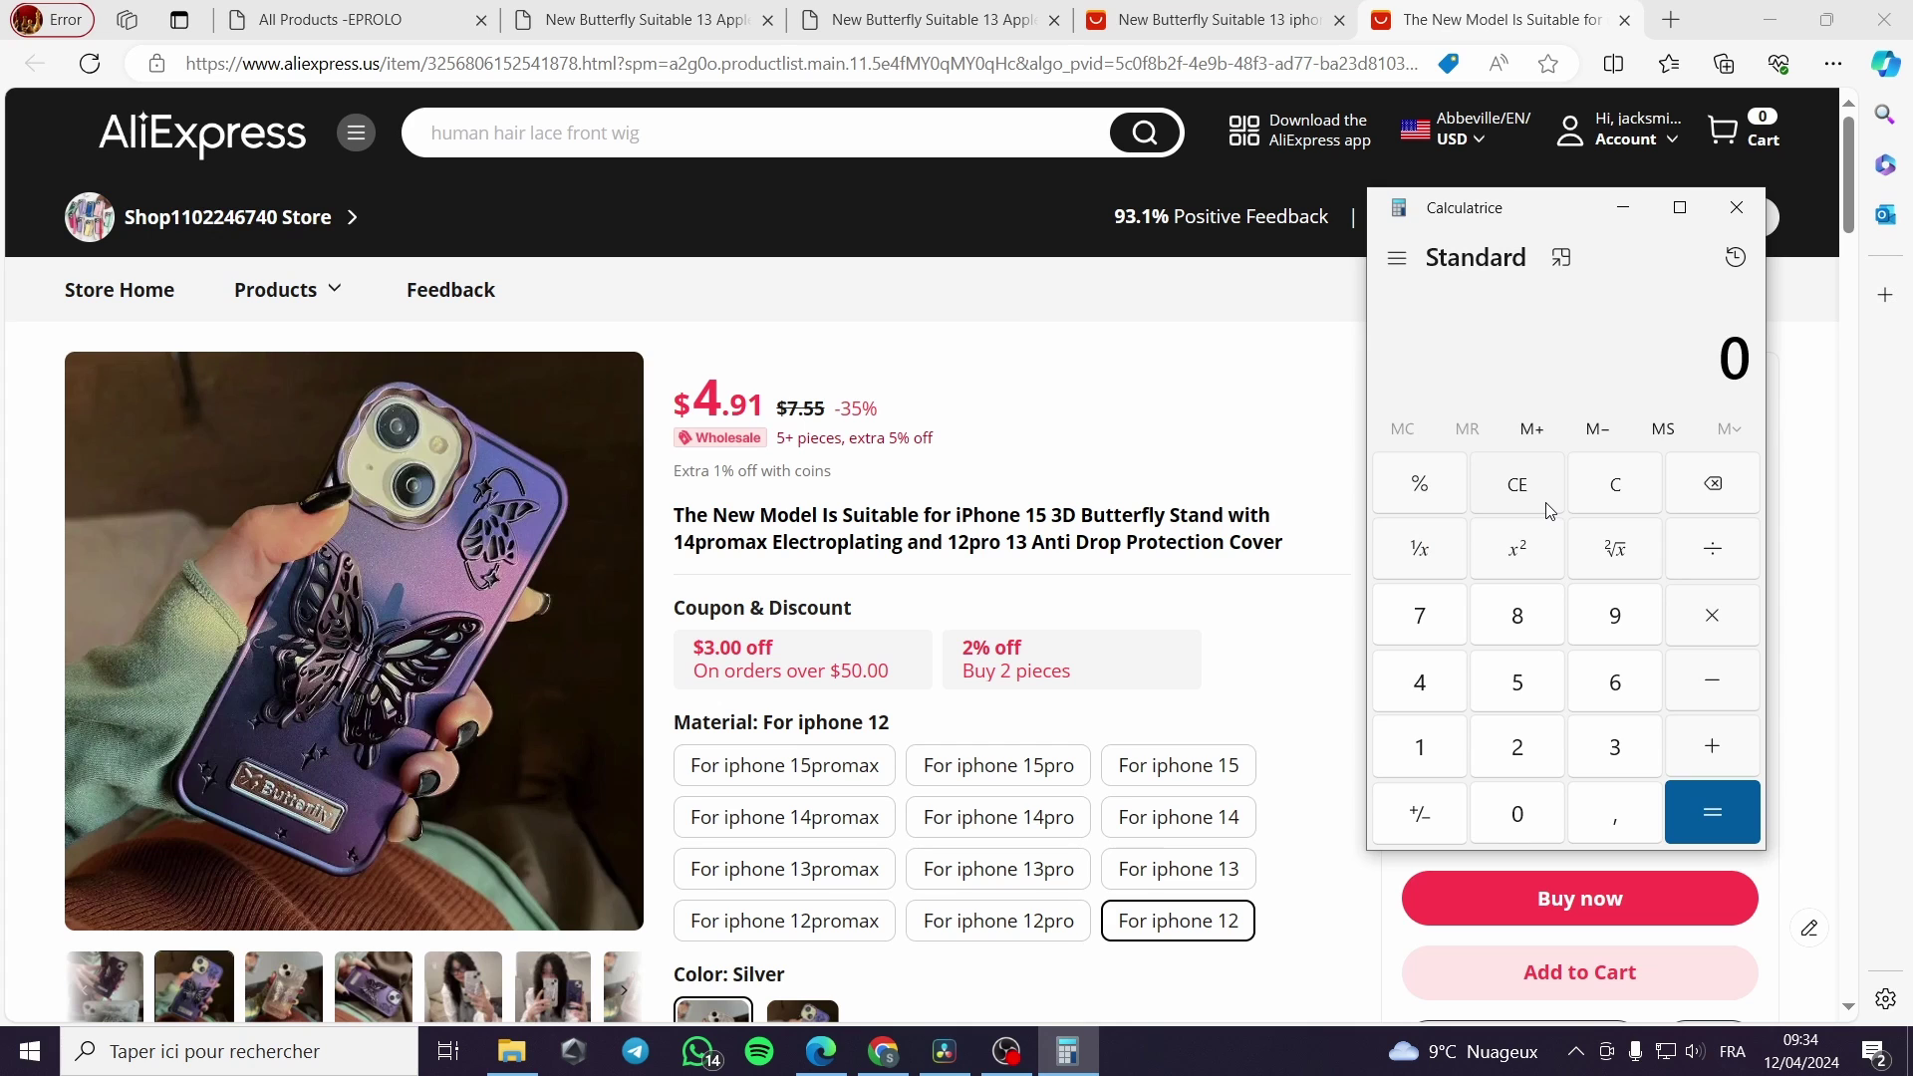
text(4,91)
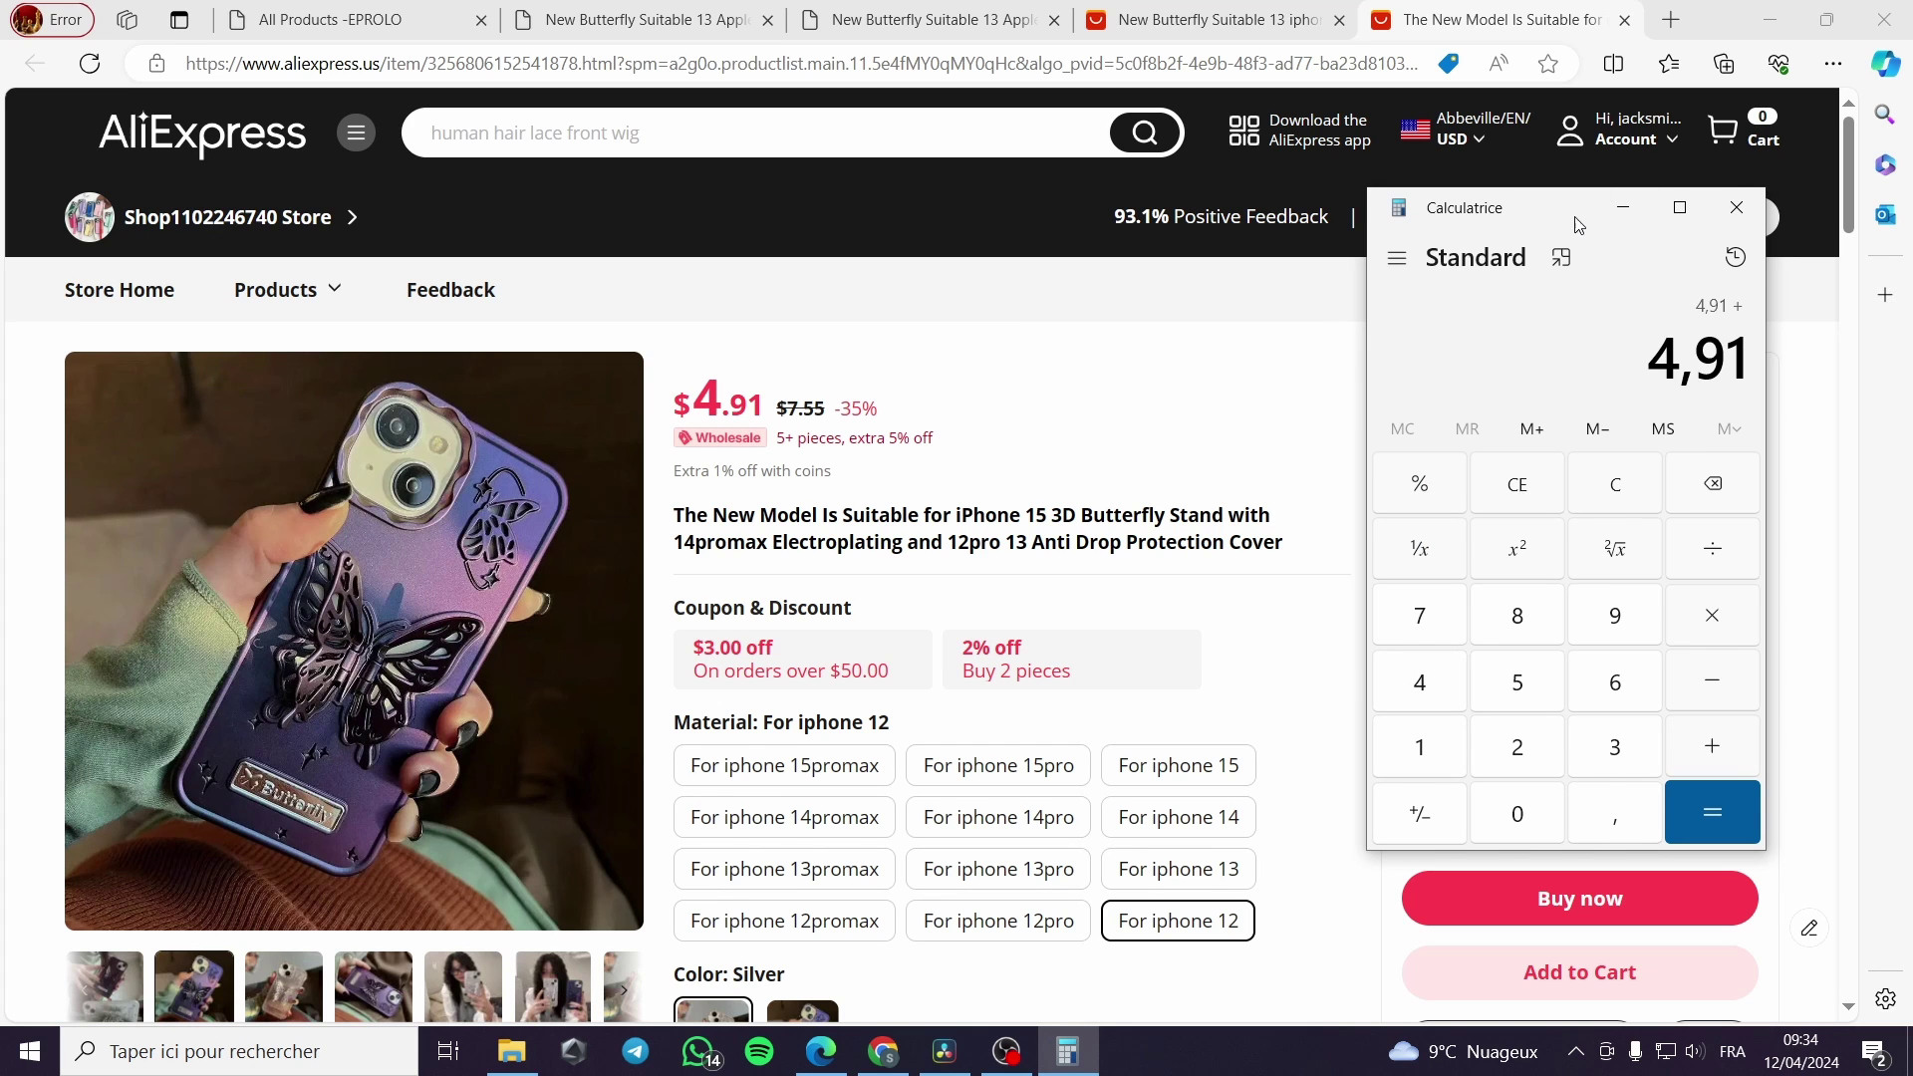
drag(1580, 225, 1148, 233)
text(3)
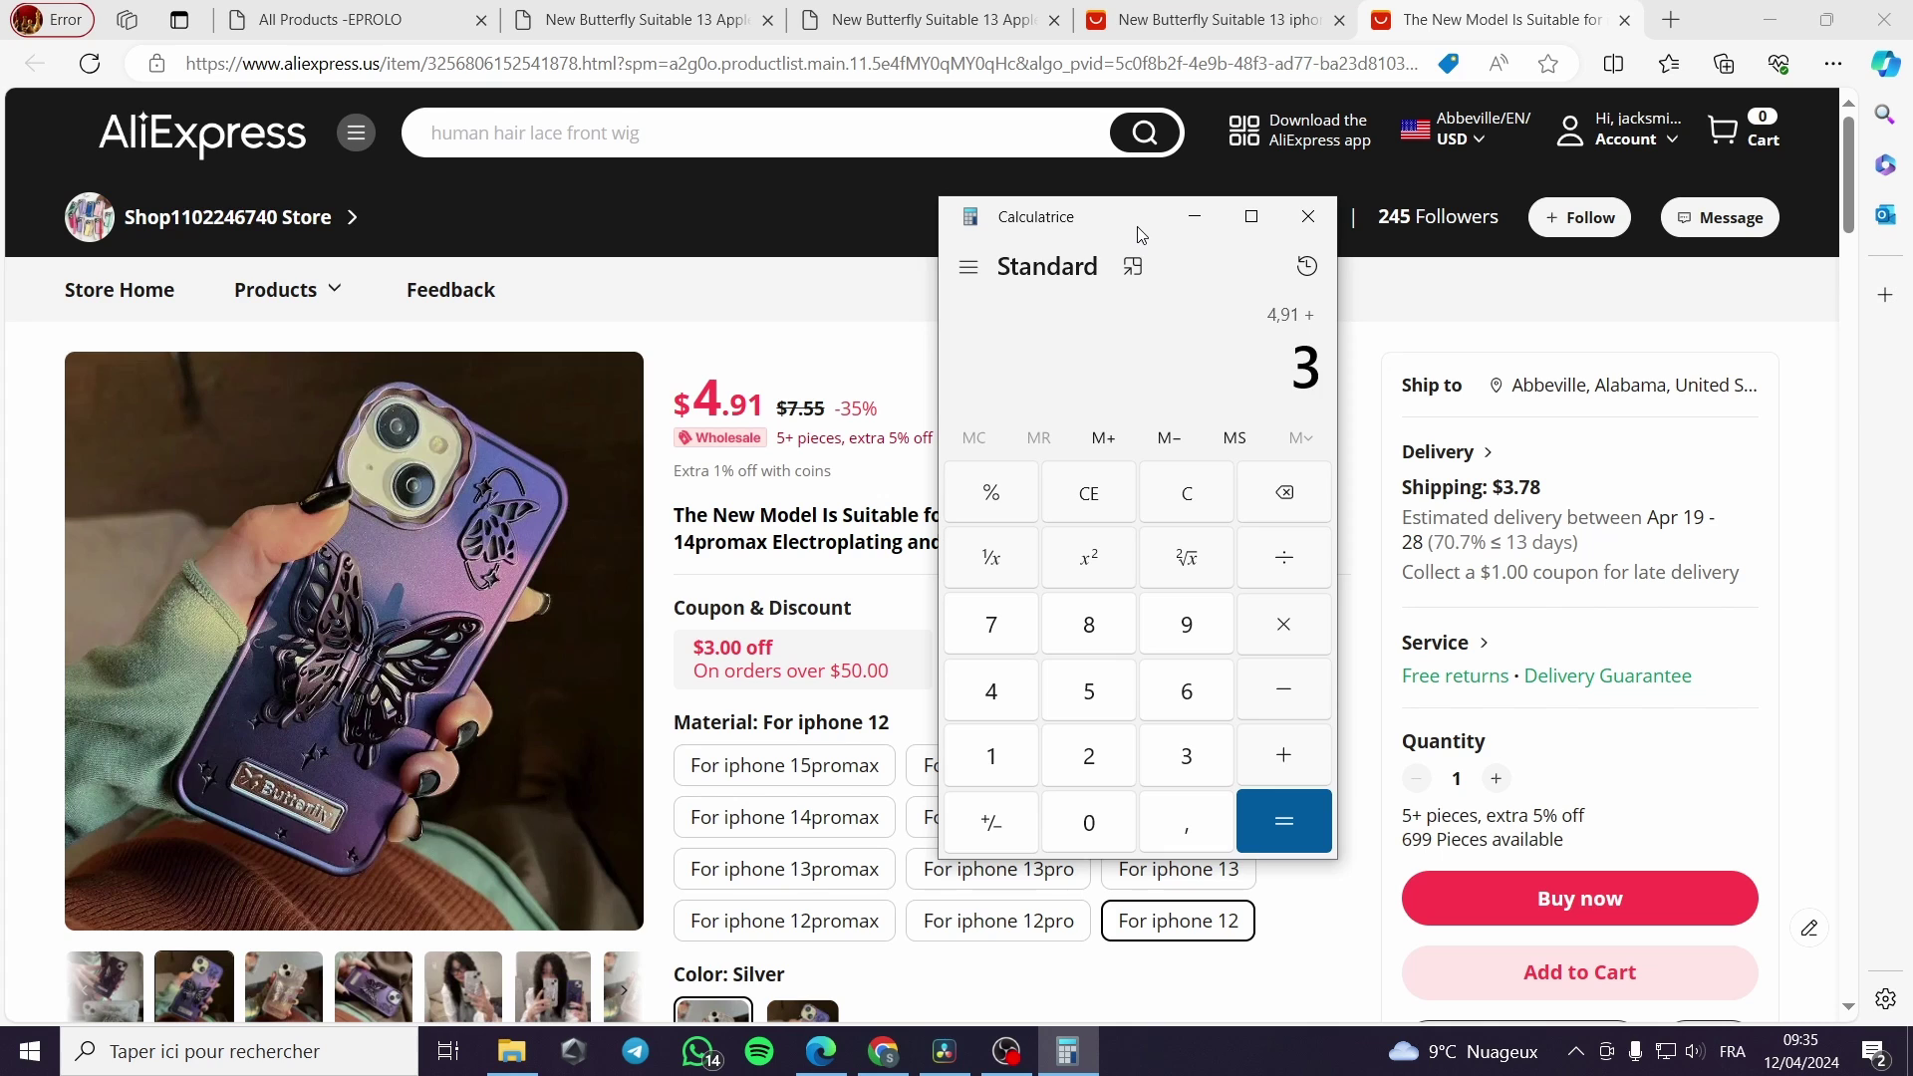
text(,78)
key(Return)
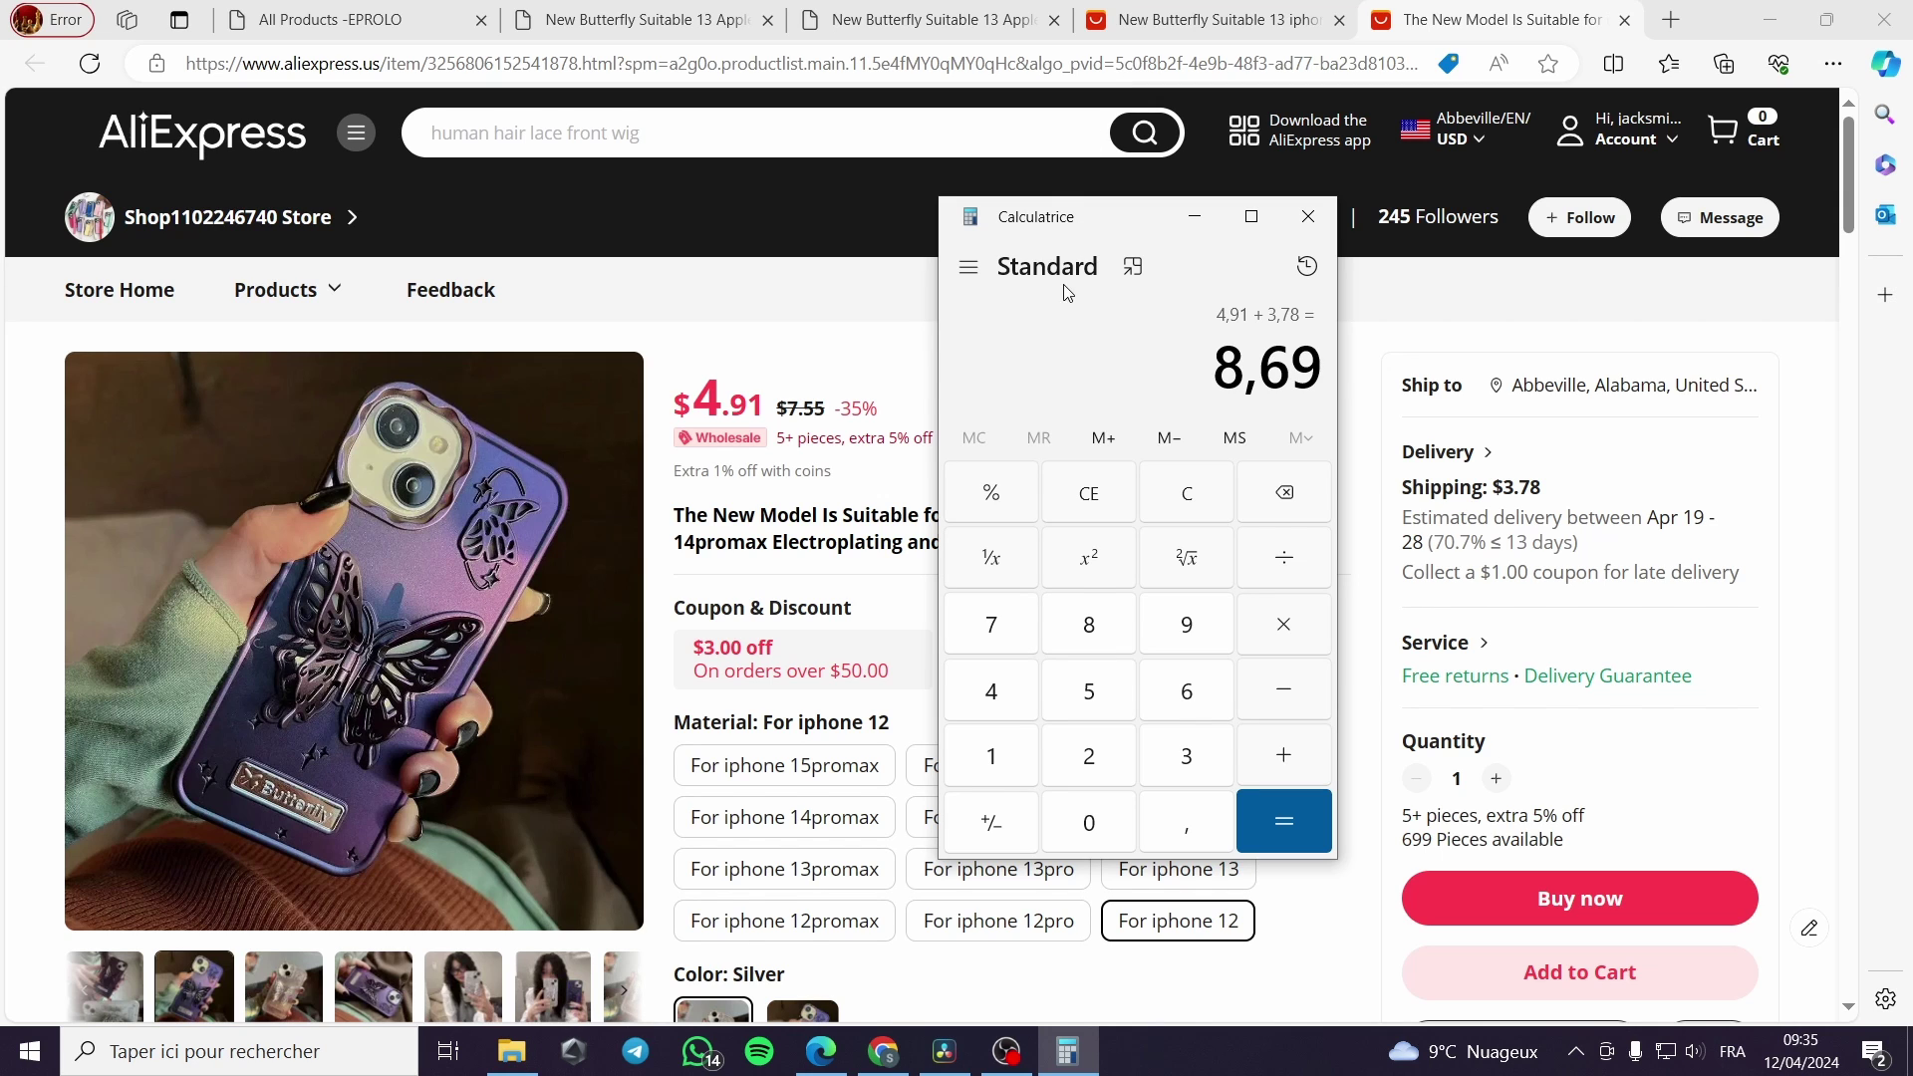
drag(1222, 384, 1317, 380)
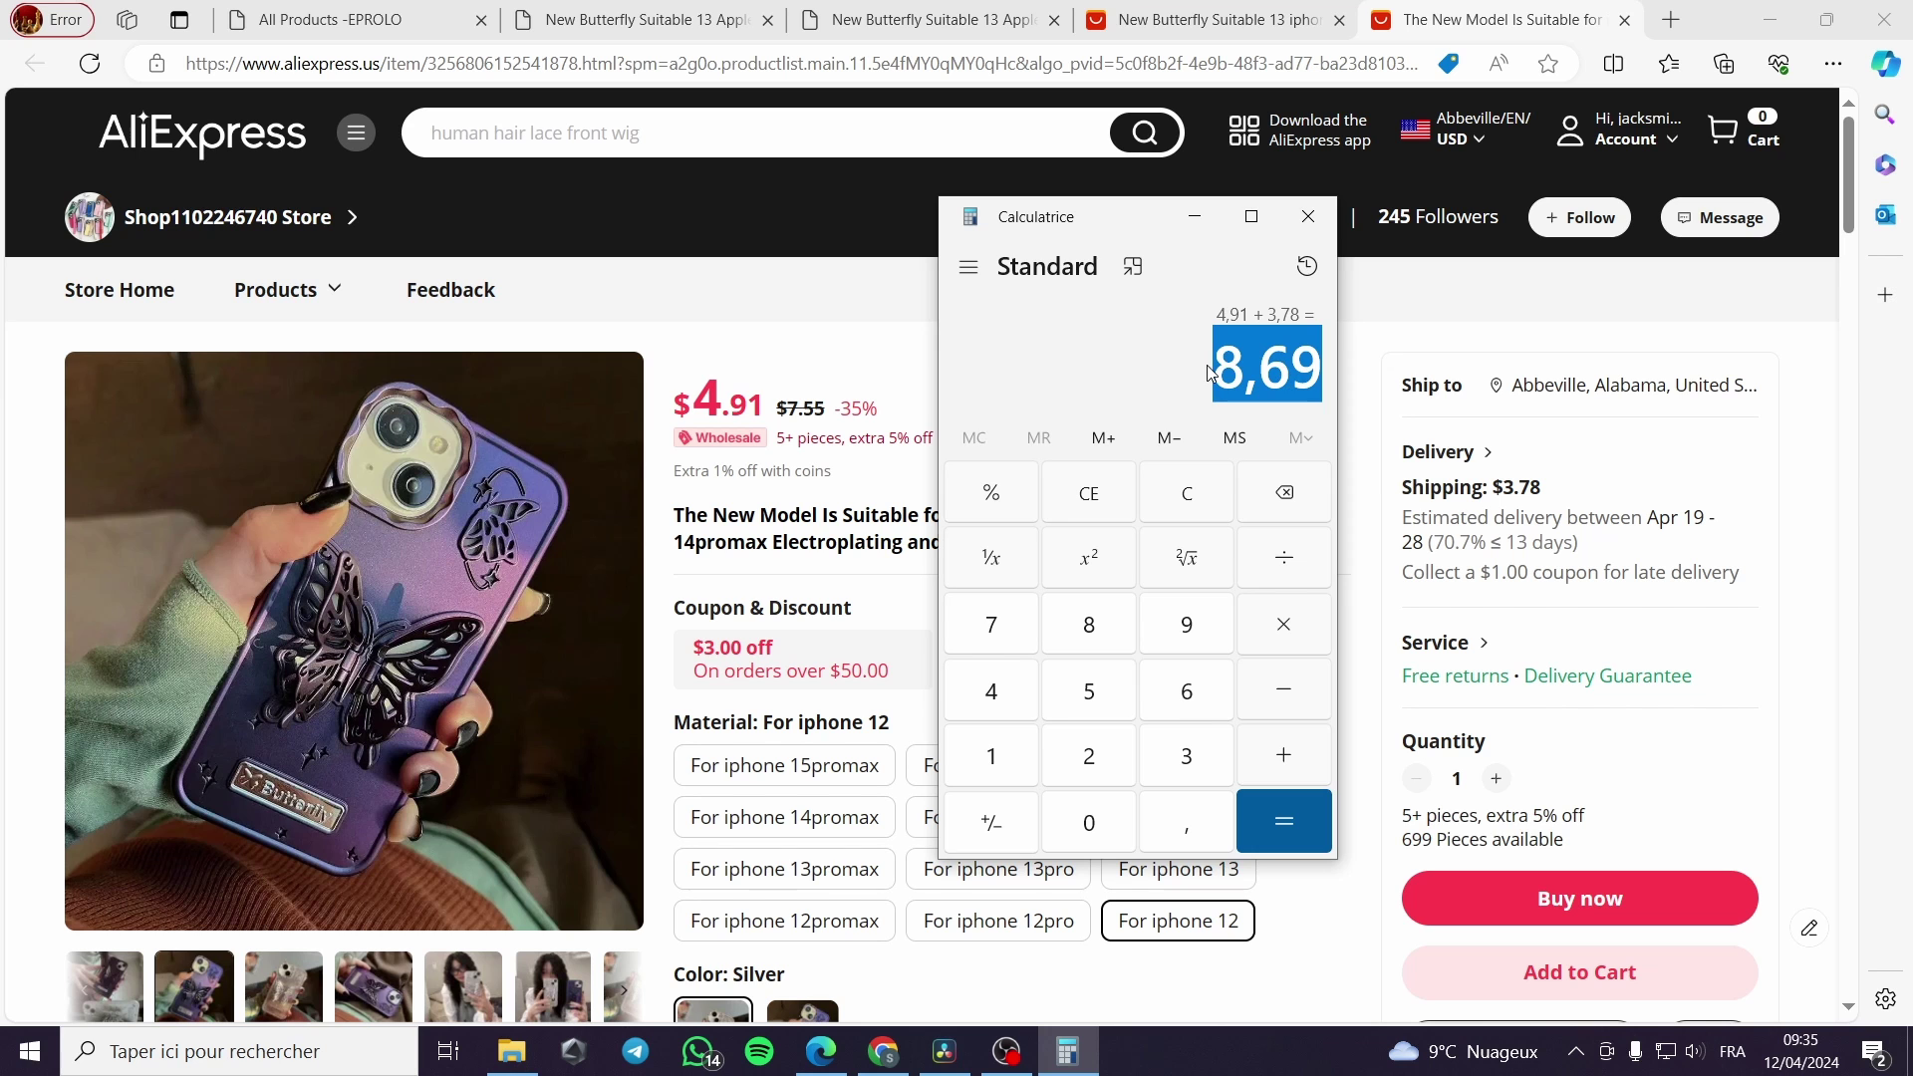
- Add the EPROLO phone case's price and shipping cost in Calculator, 2,79 + 5,85, and return to the AliExpress listing for comparison
click(892, 22)
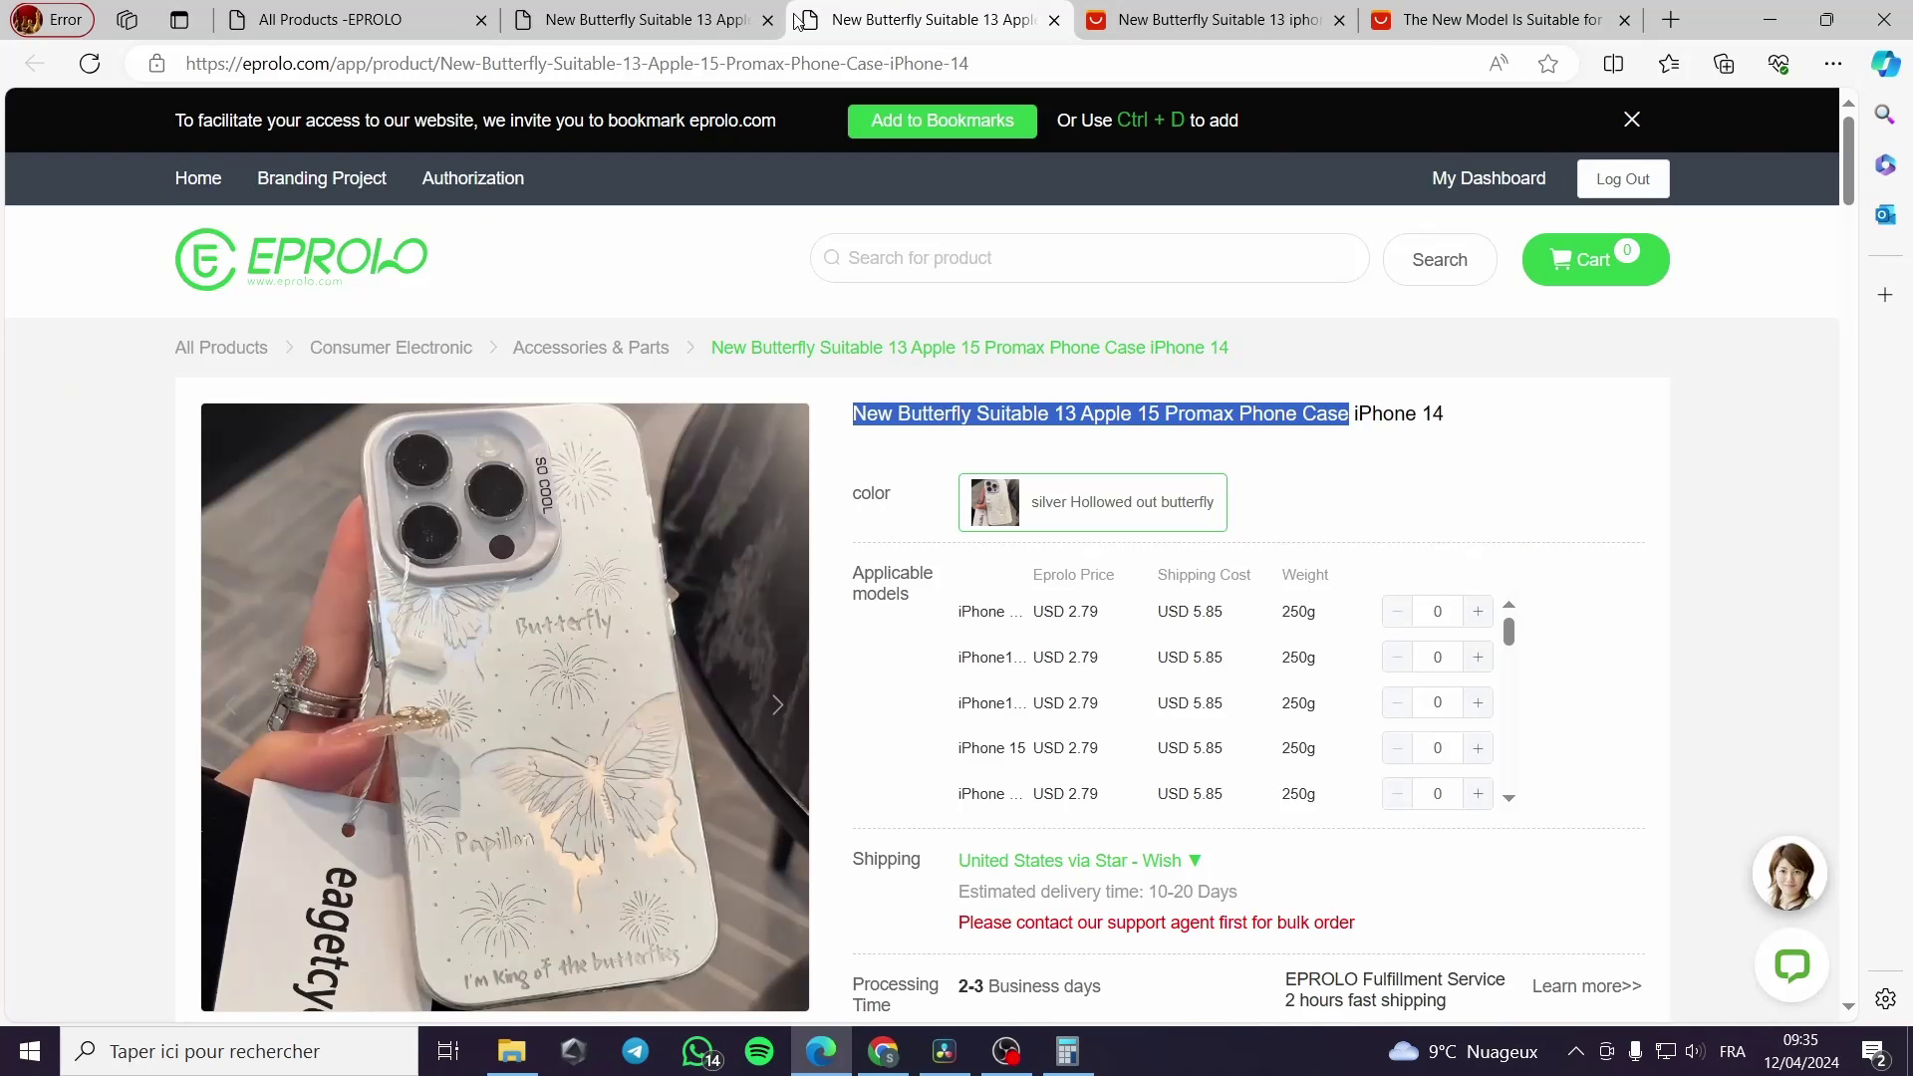
click(1081, 619)
click(1070, 1052)
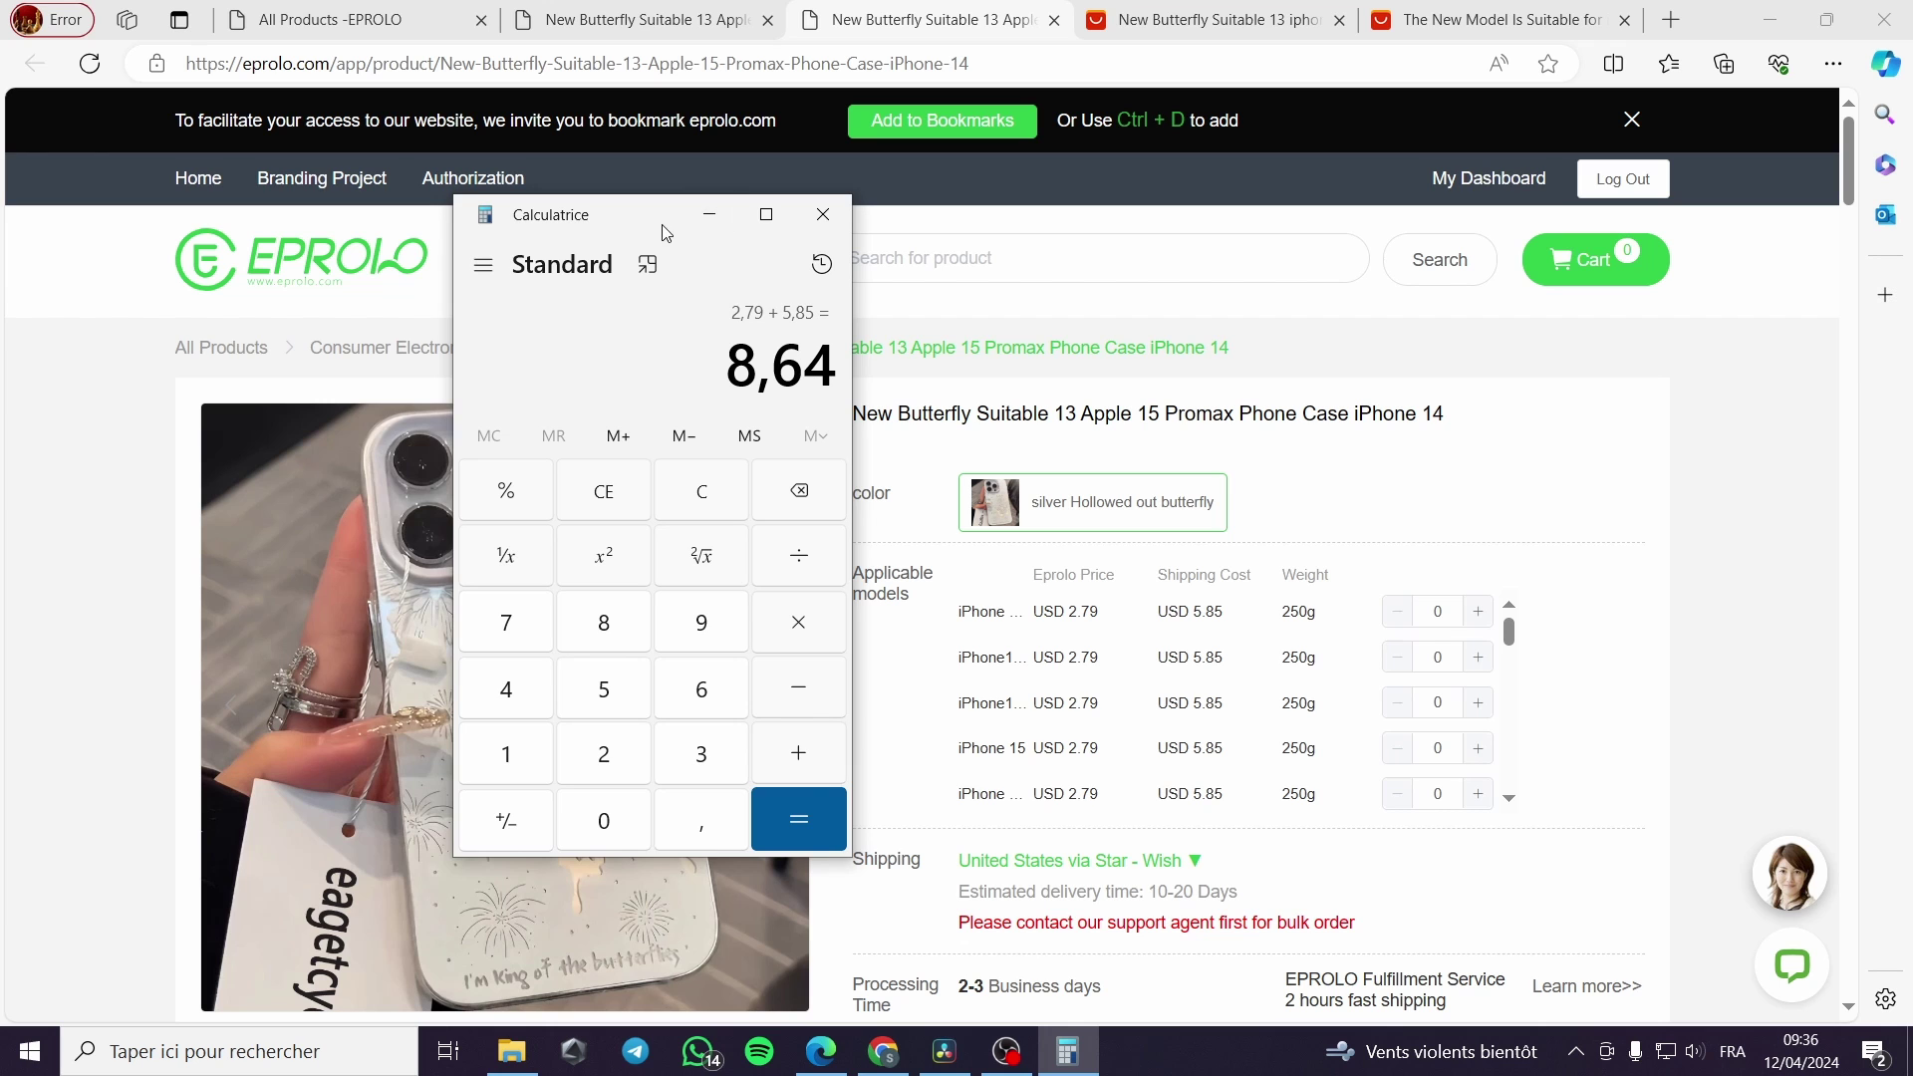
drag(662, 228, 1472, 336)
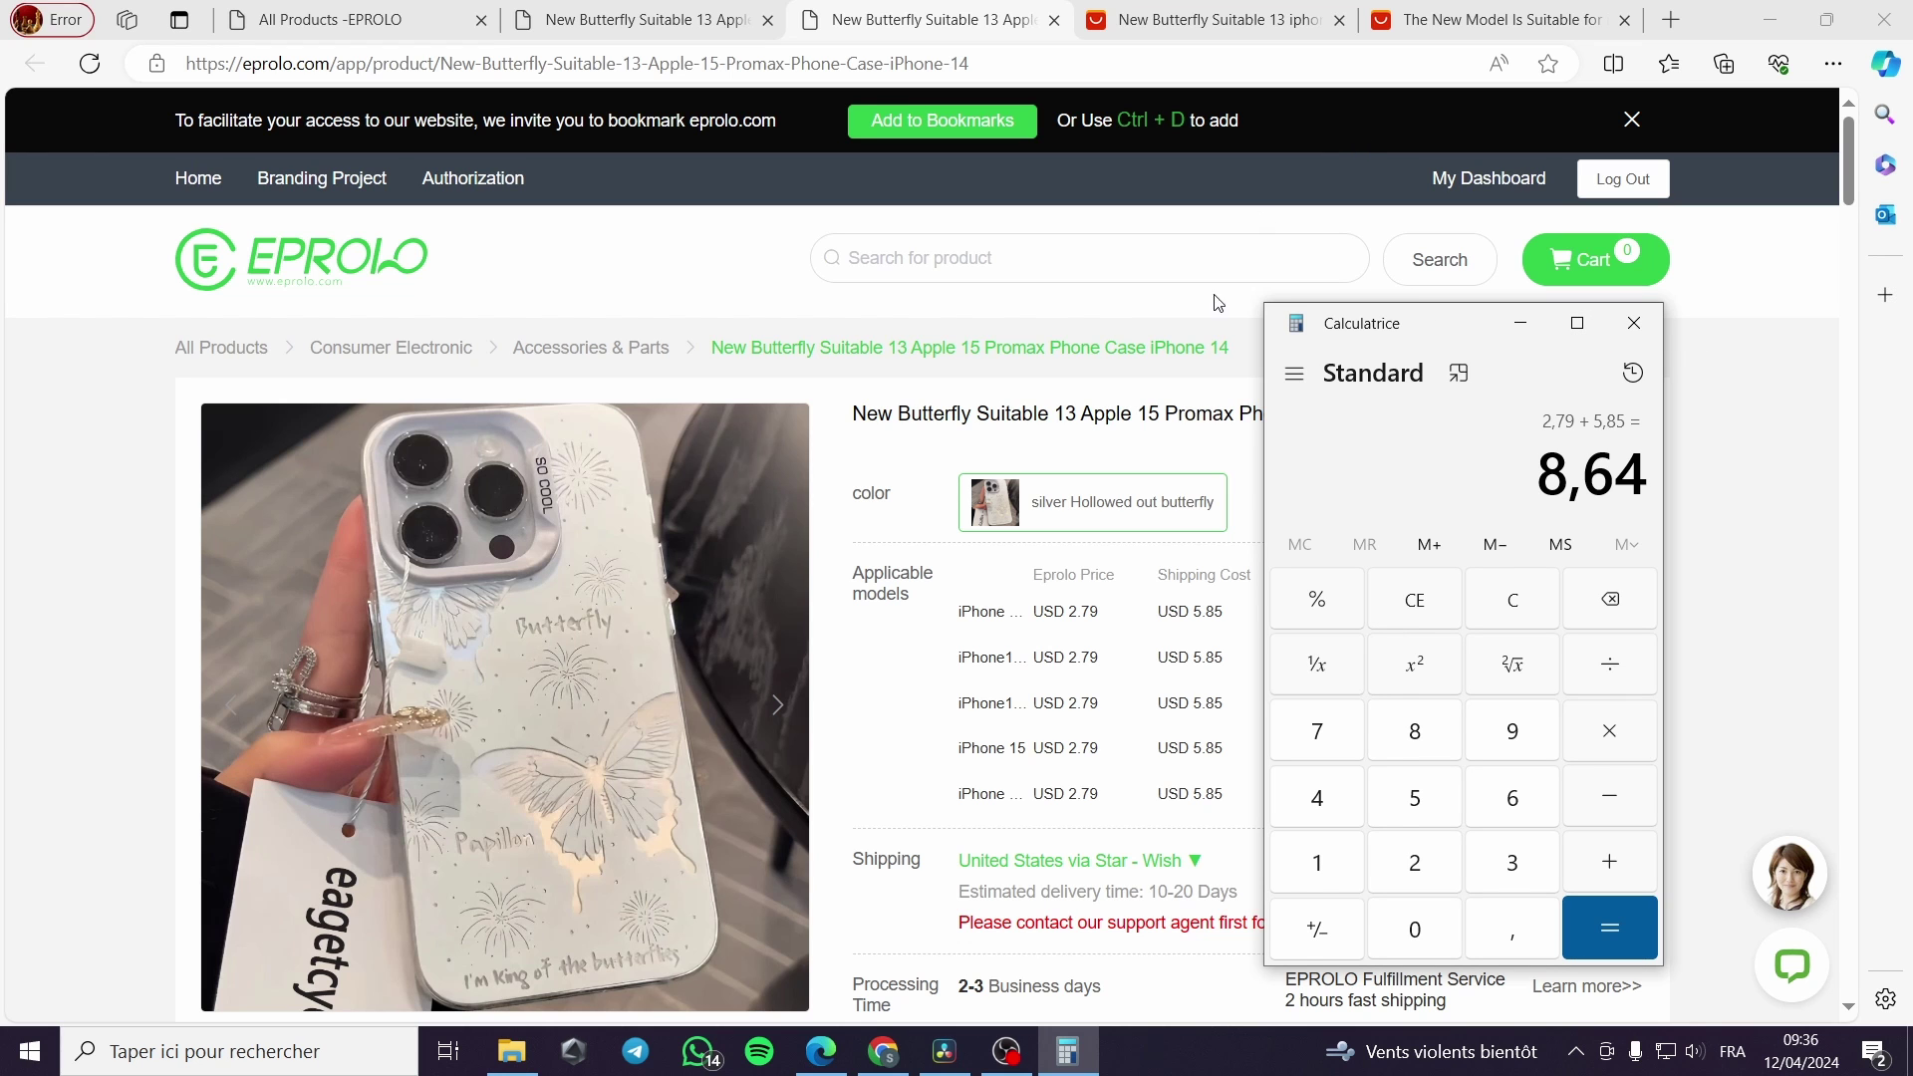
click(1444, 8)
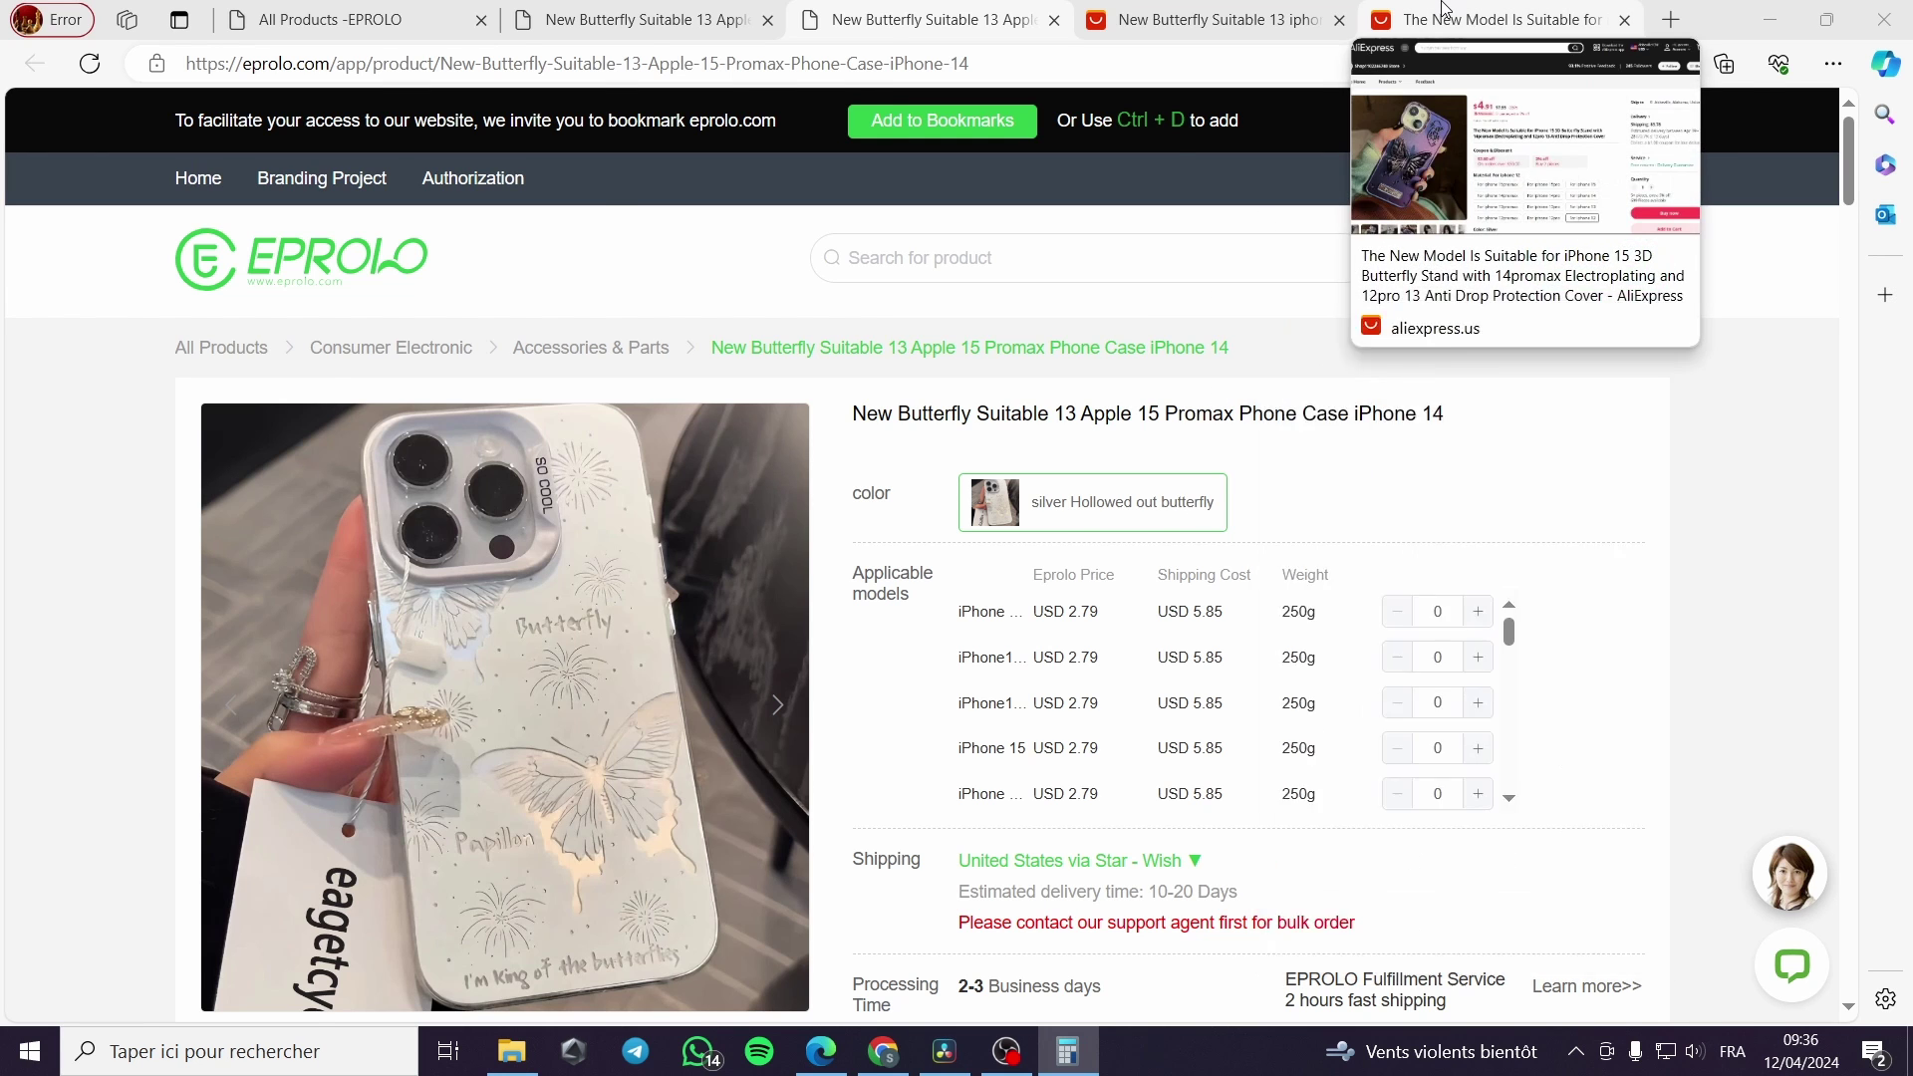
- Compare the AliExpress butterfly case listing with the EPROLO All Products catalog and the New Butterfly Suitable 13 Apple 15 Promax phone case page
click(1444, 8)
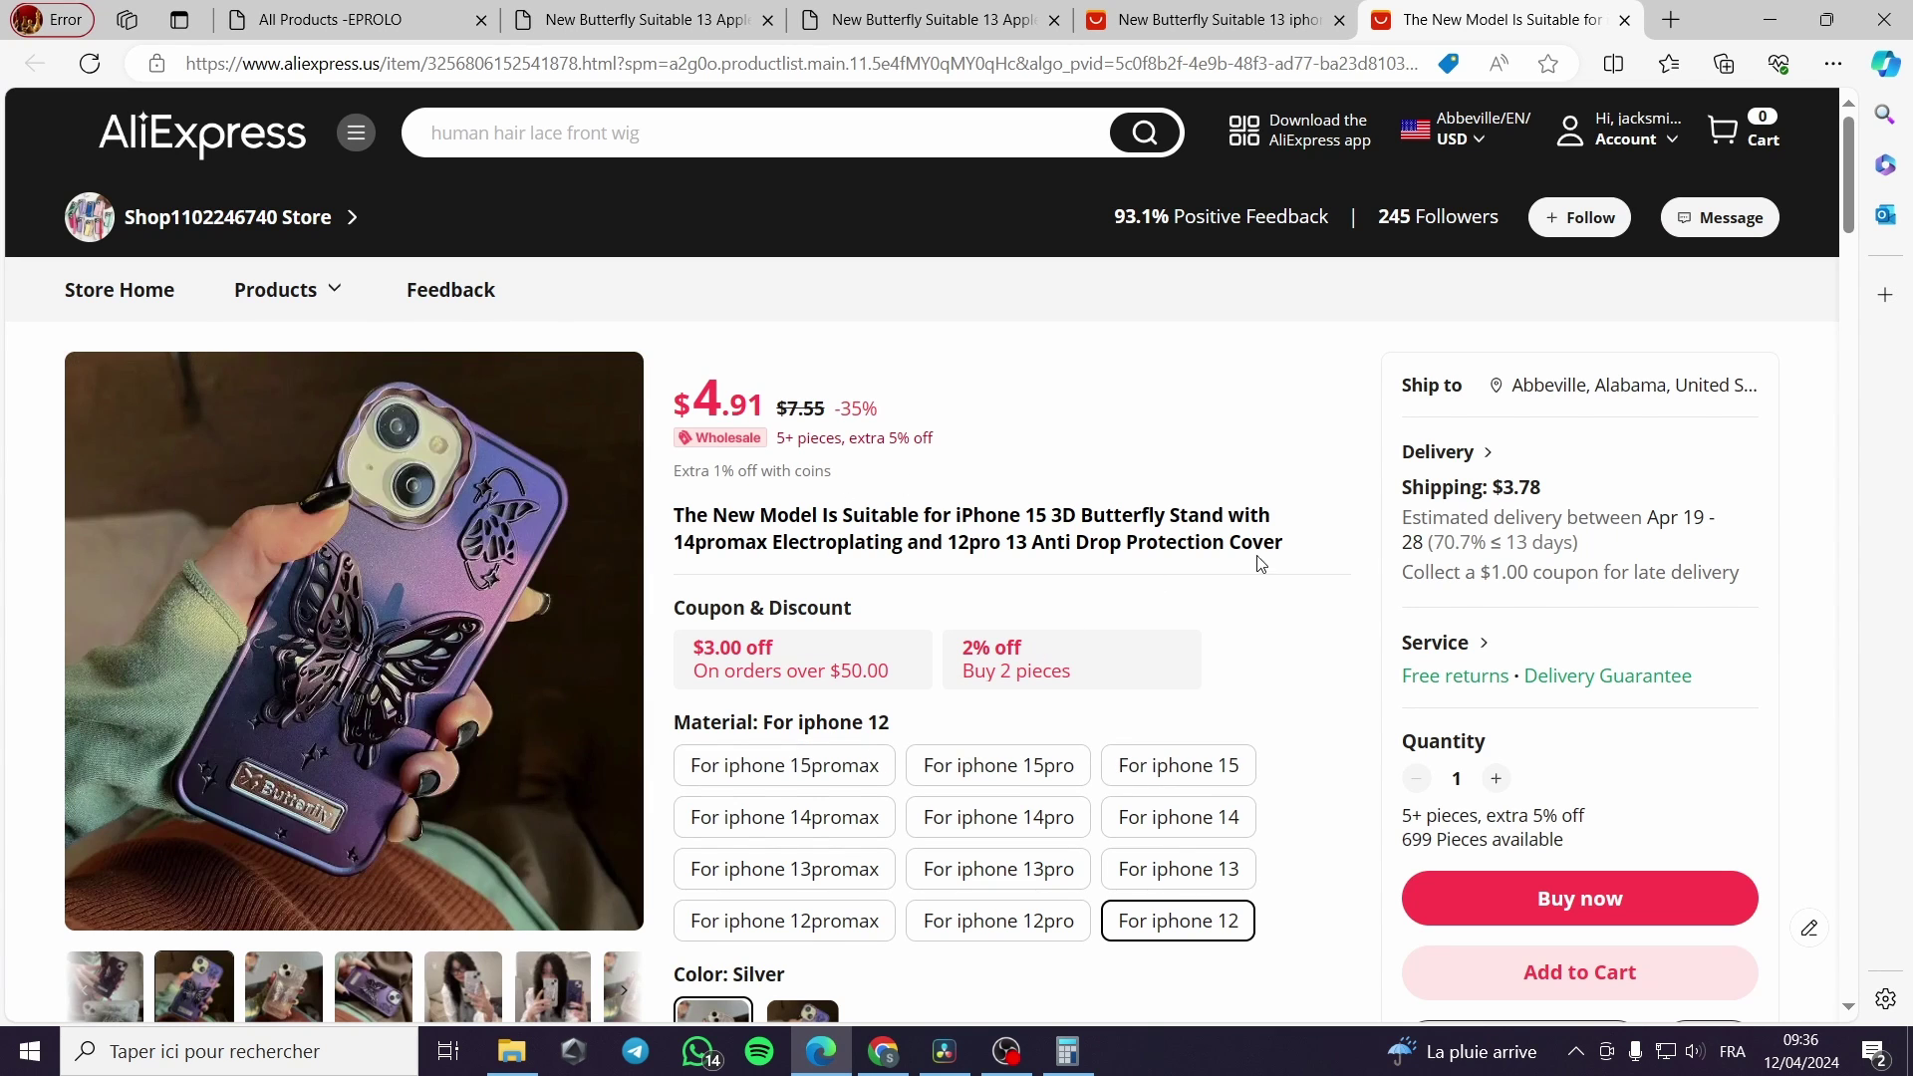
click(277, 12)
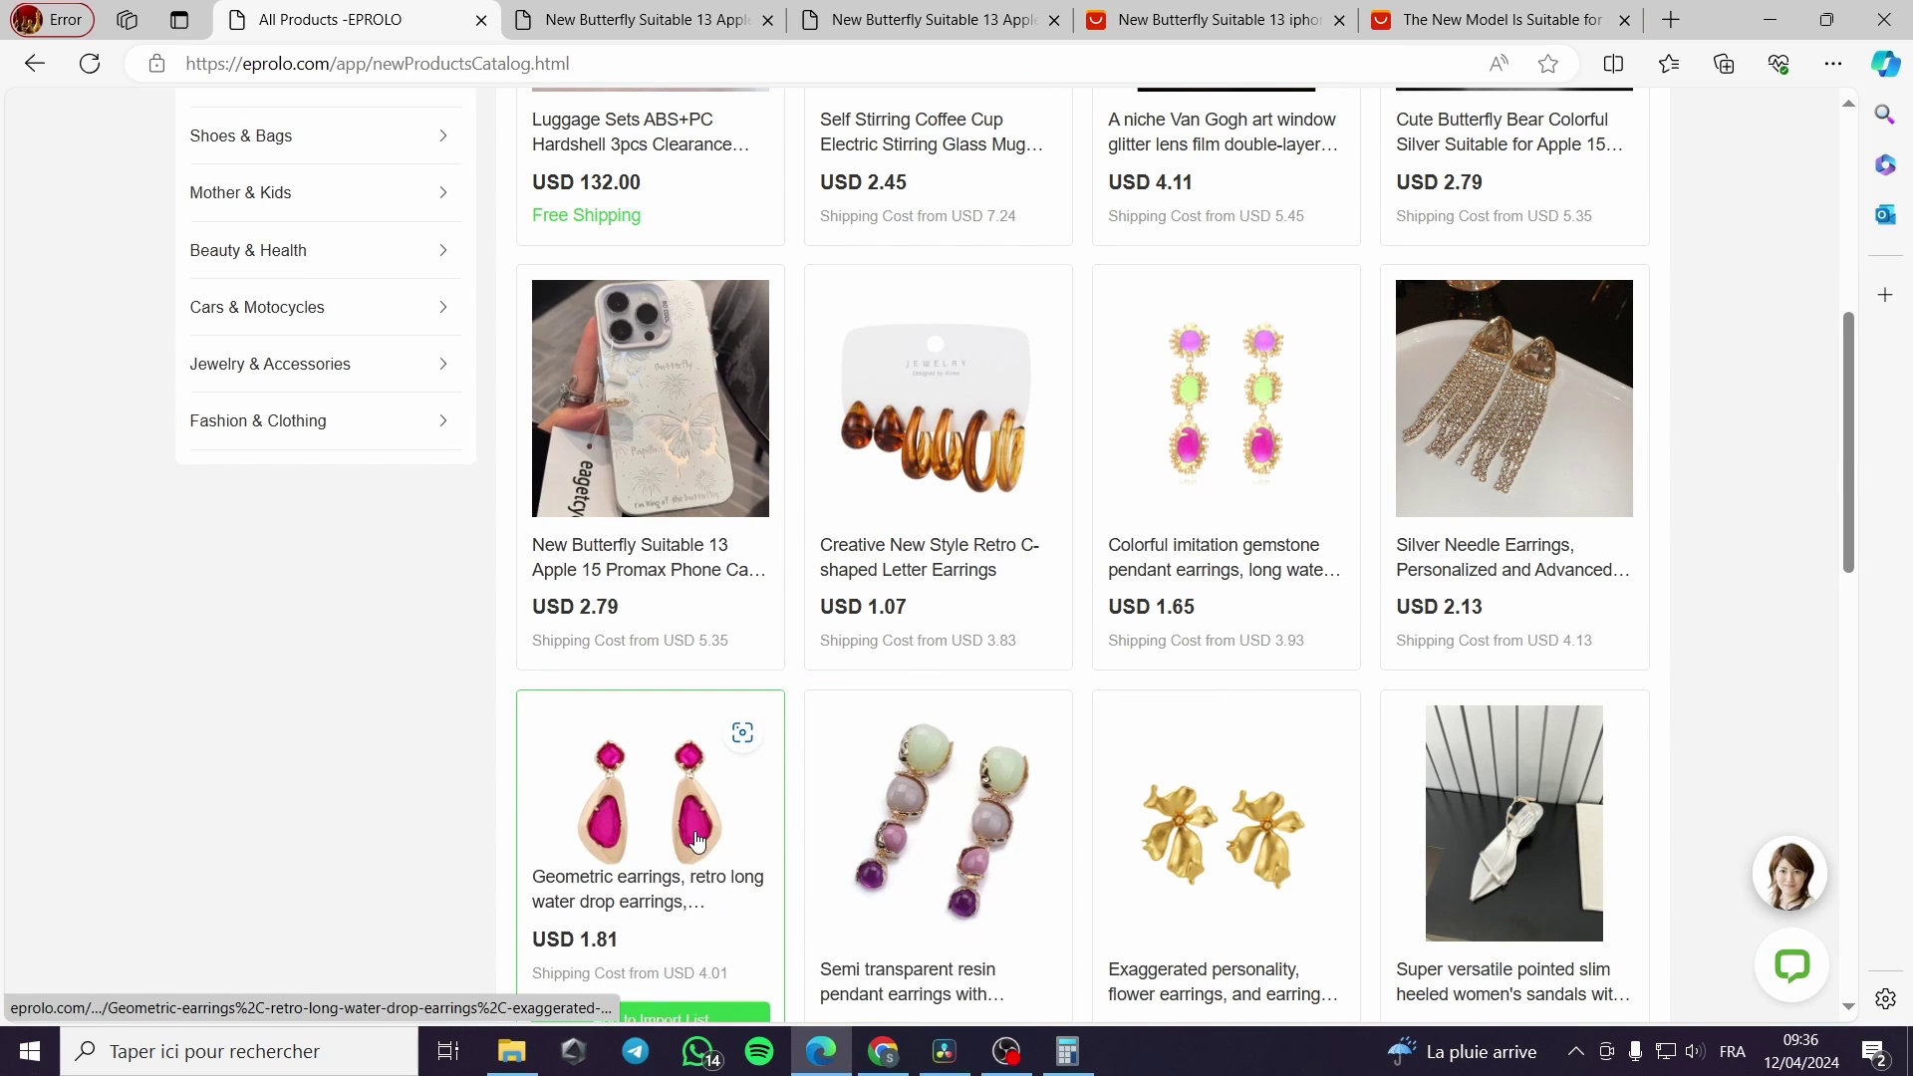
scroll(664, 847, up, 4)
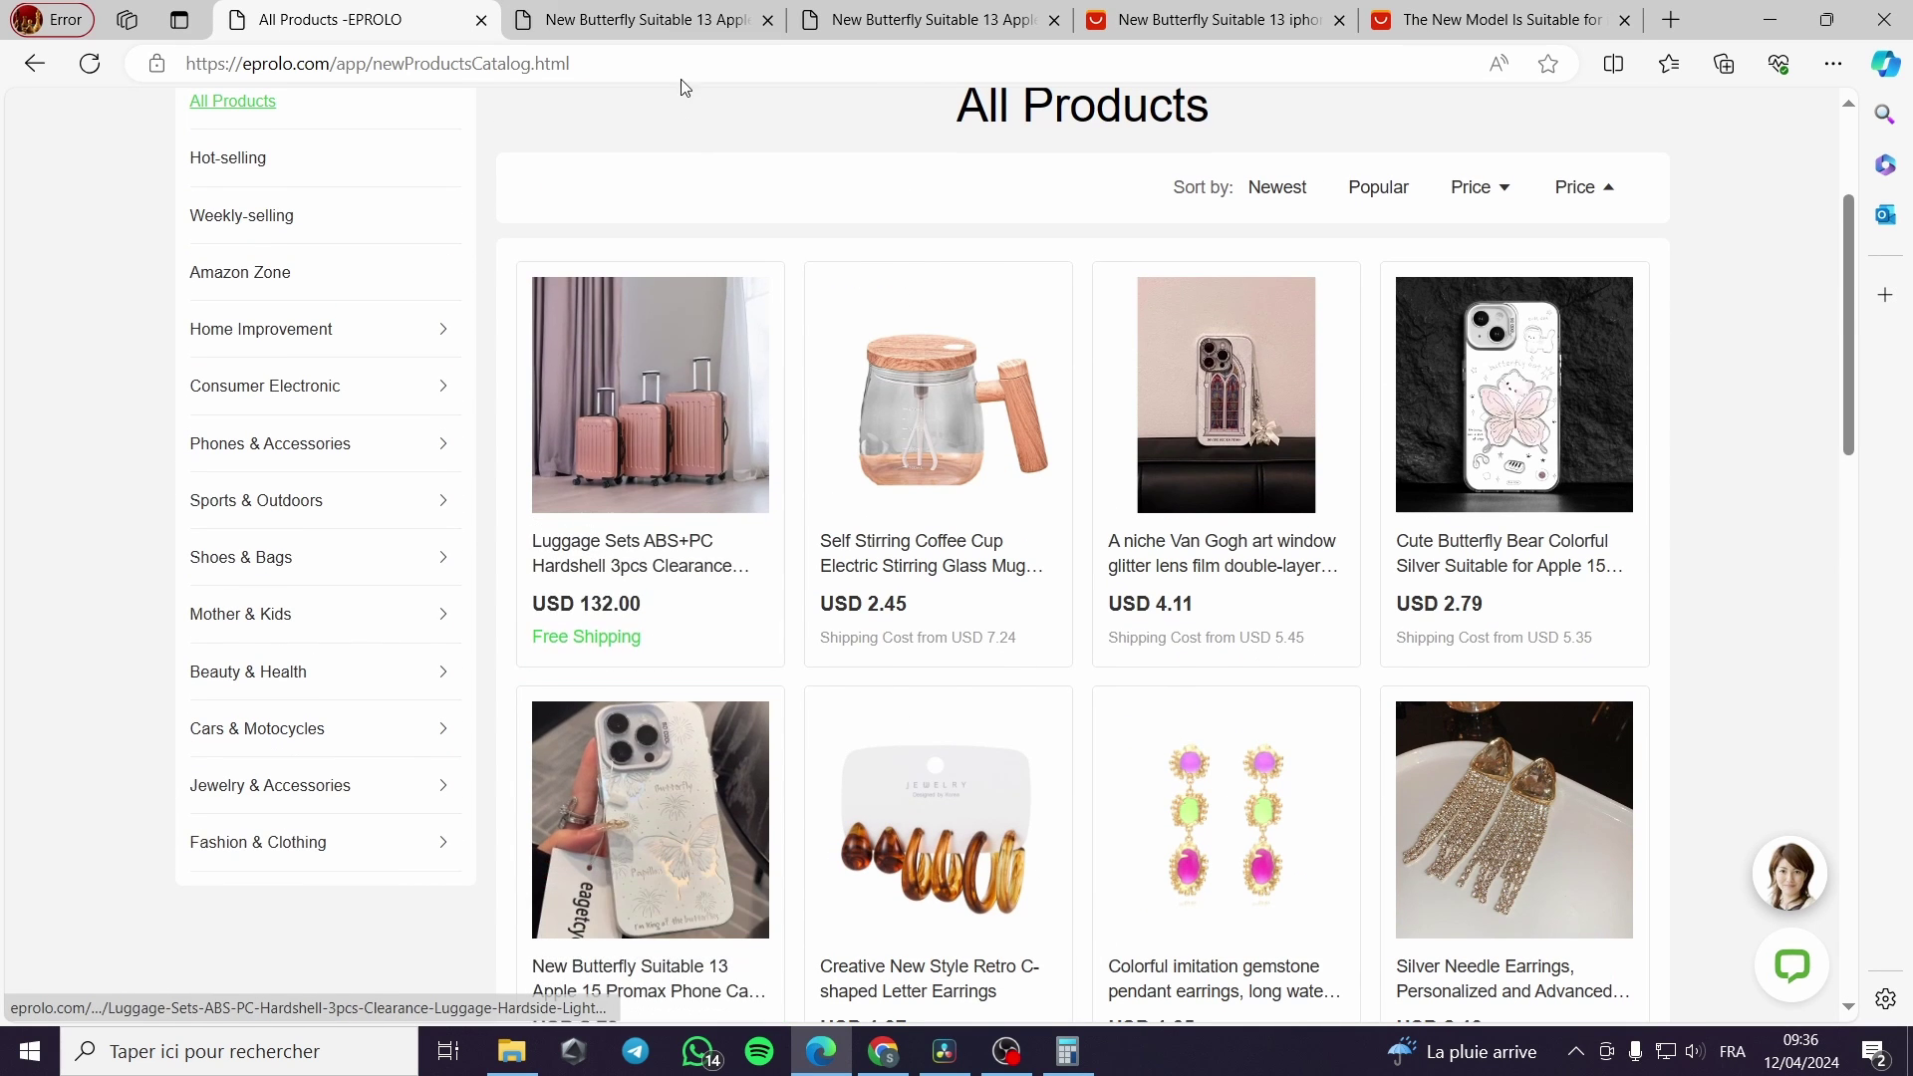
click(698, 19)
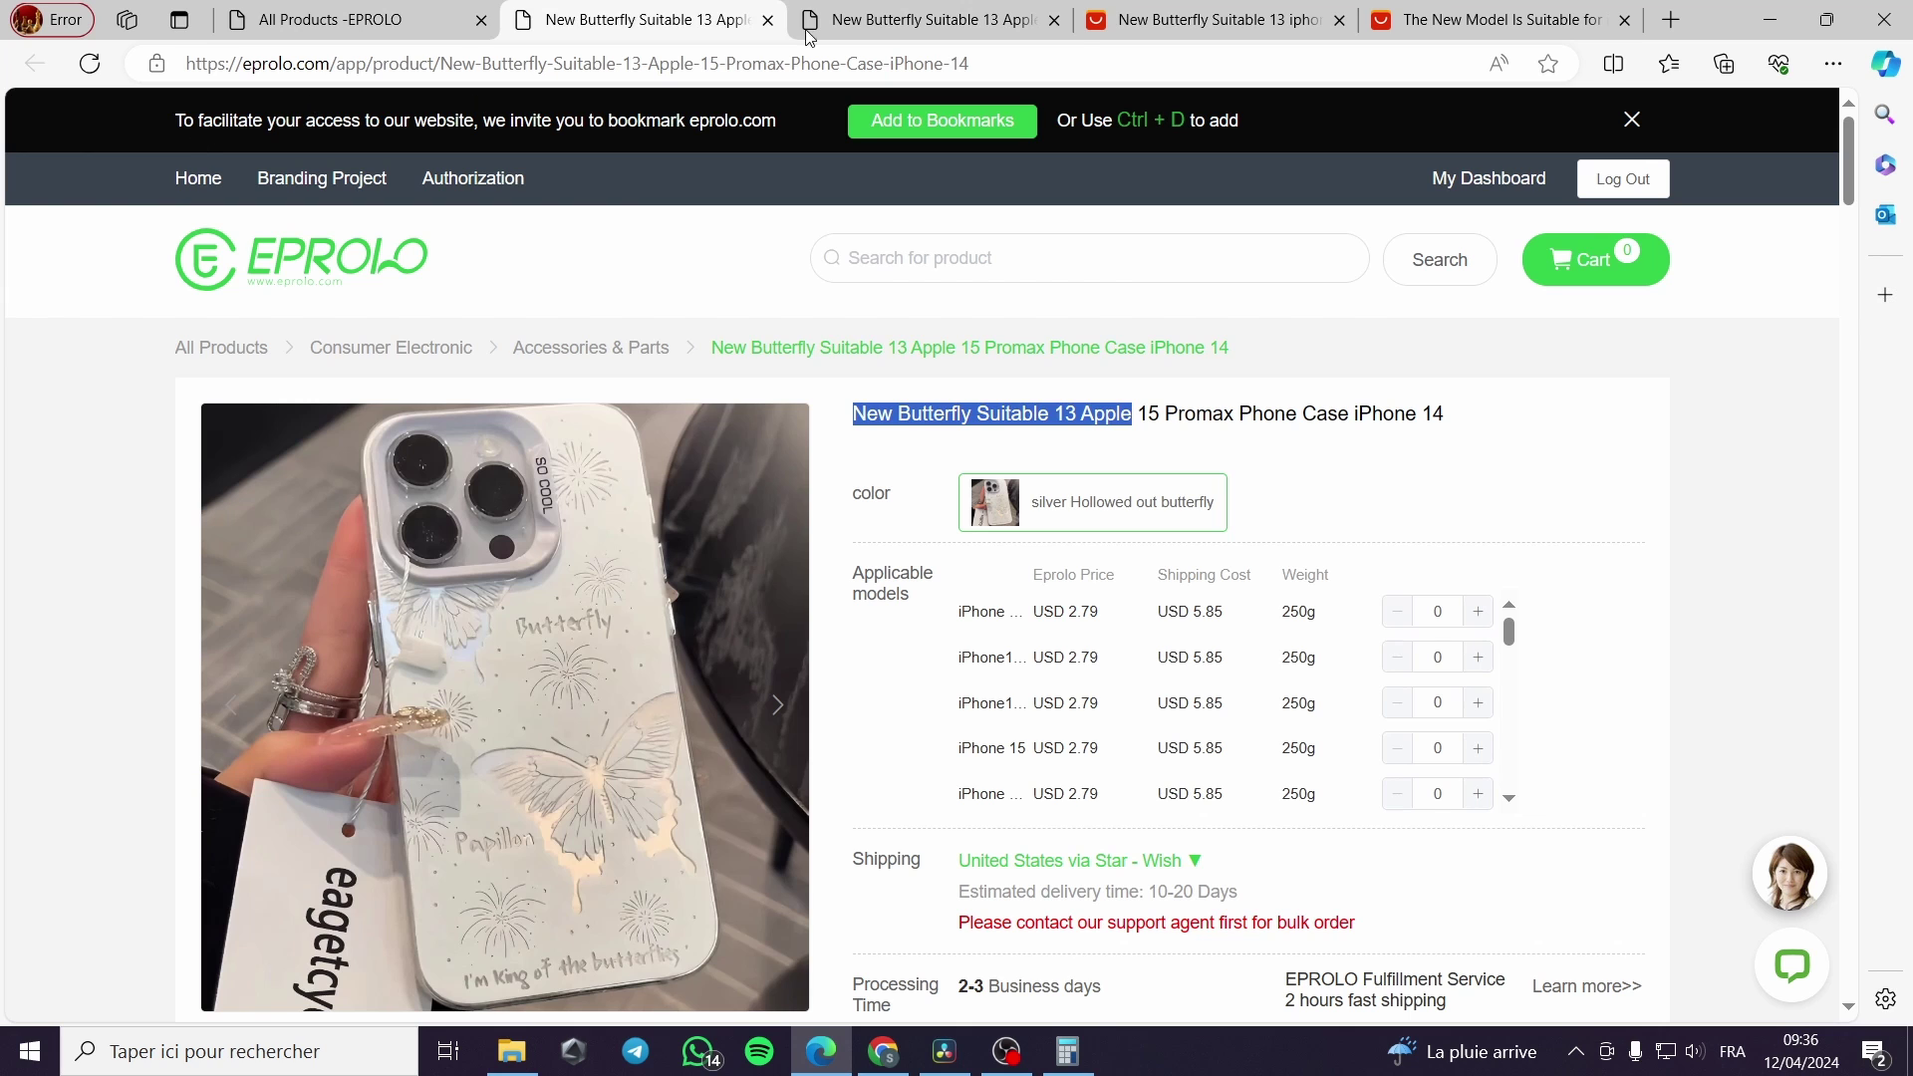
click(897, 19)
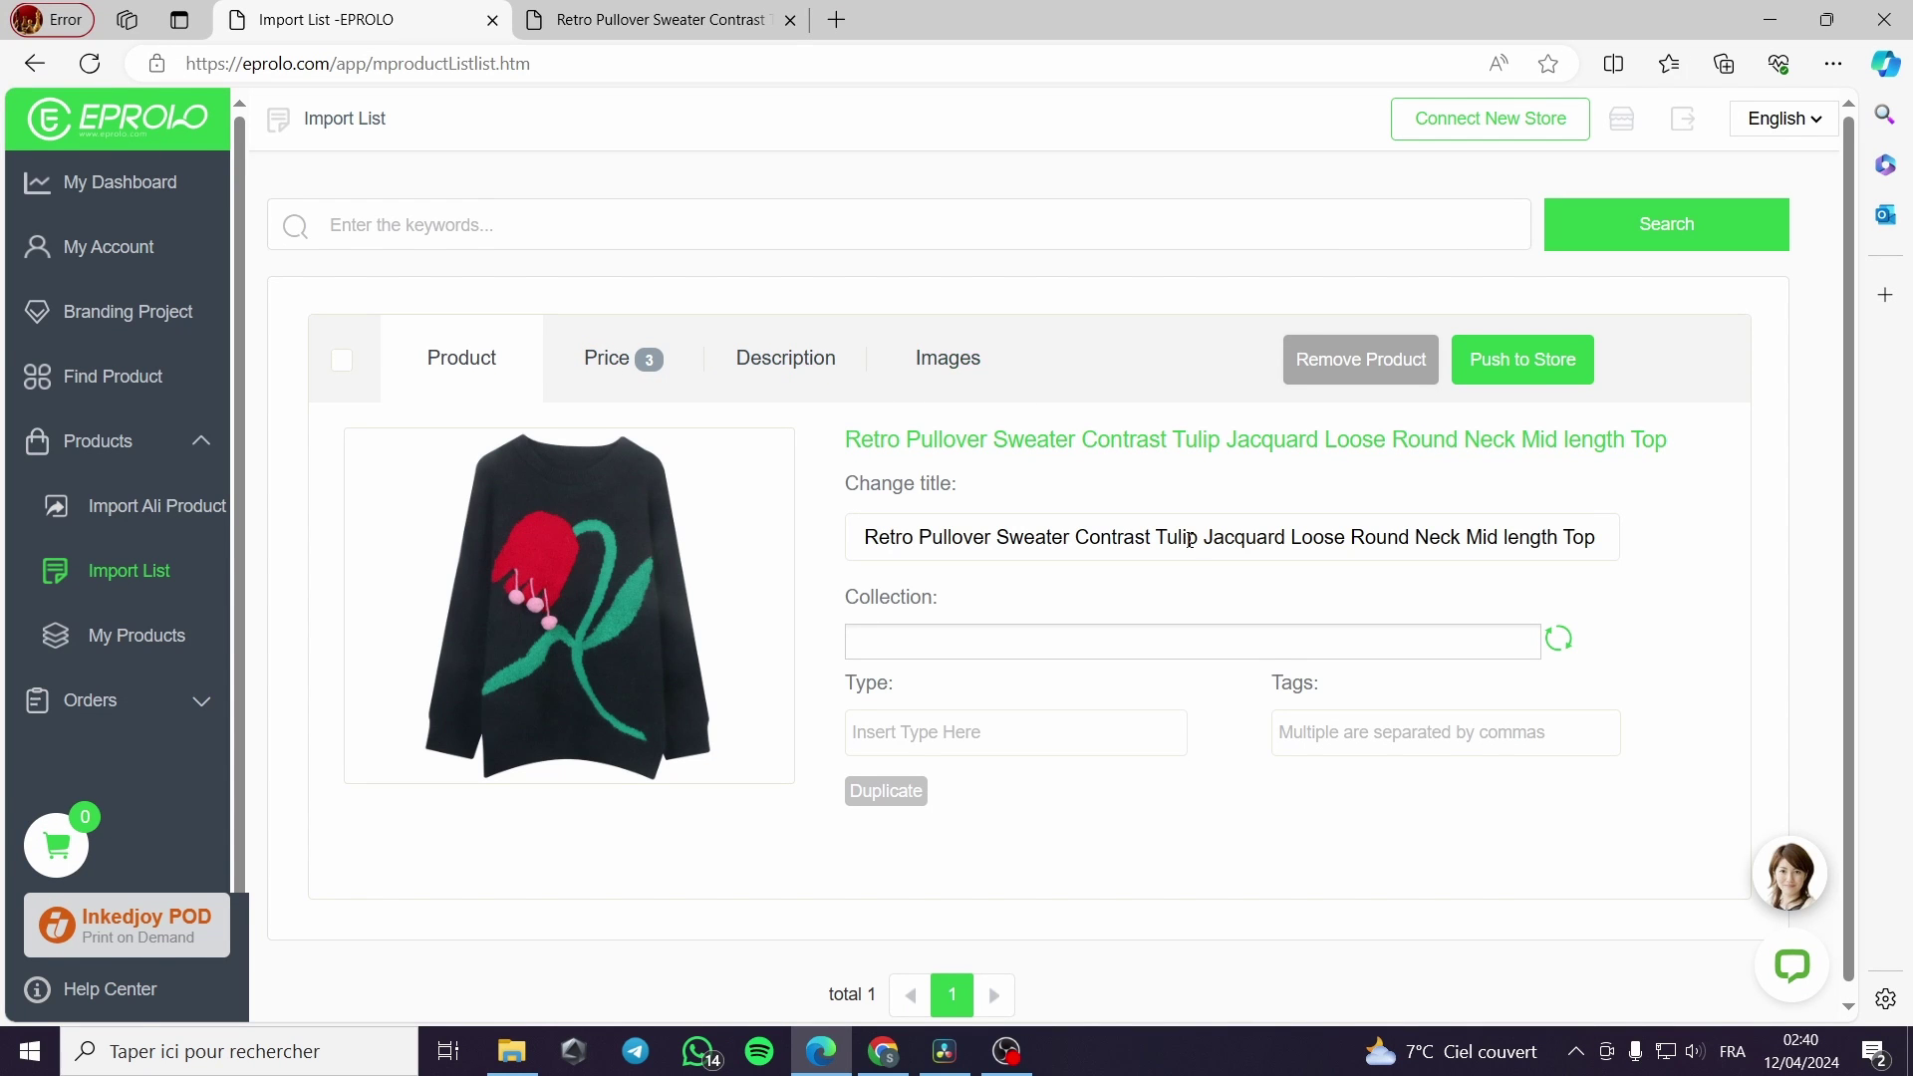
- From the Import List, choose Shopify as the new store to connect, view the EPROLO-Dropshipping & Branding app listing, and close it
scroll(1192, 559, down, 1)
scroll(1226, 671, up, 1)
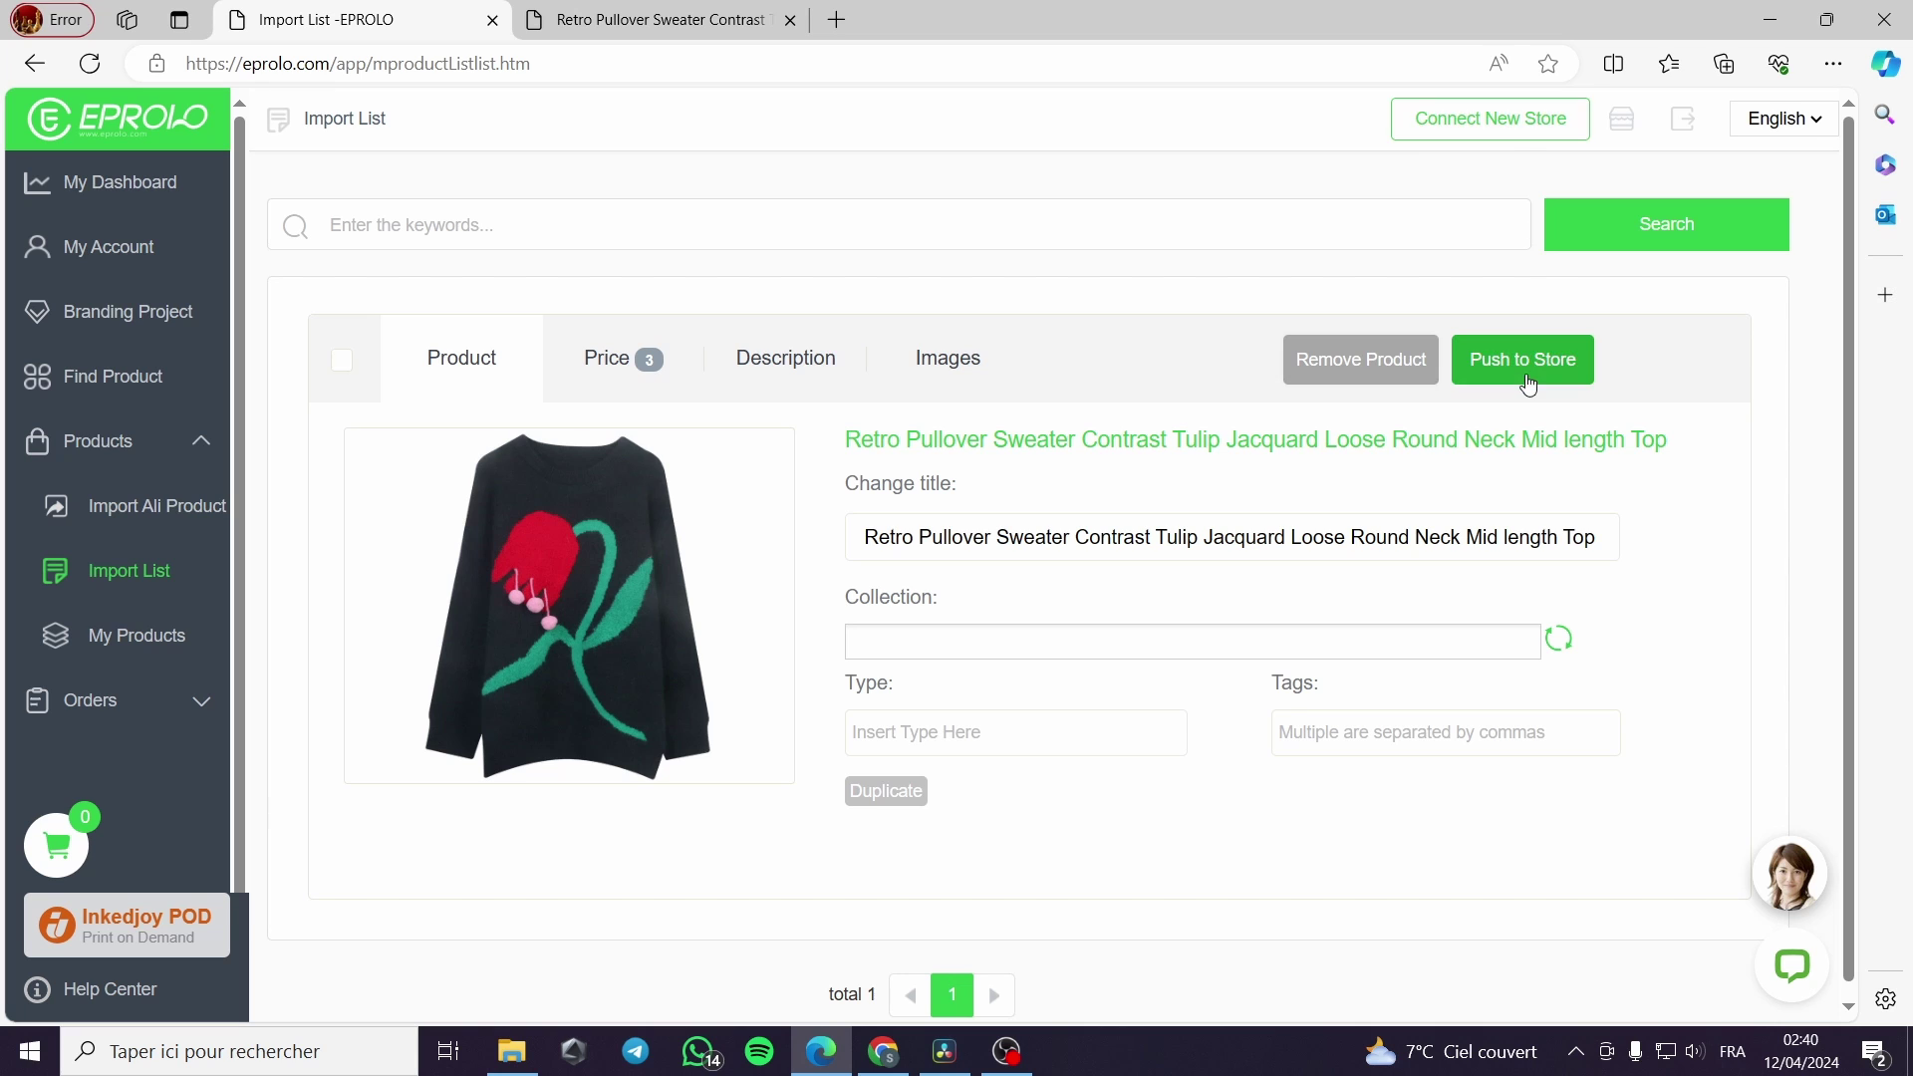
click(1486, 136)
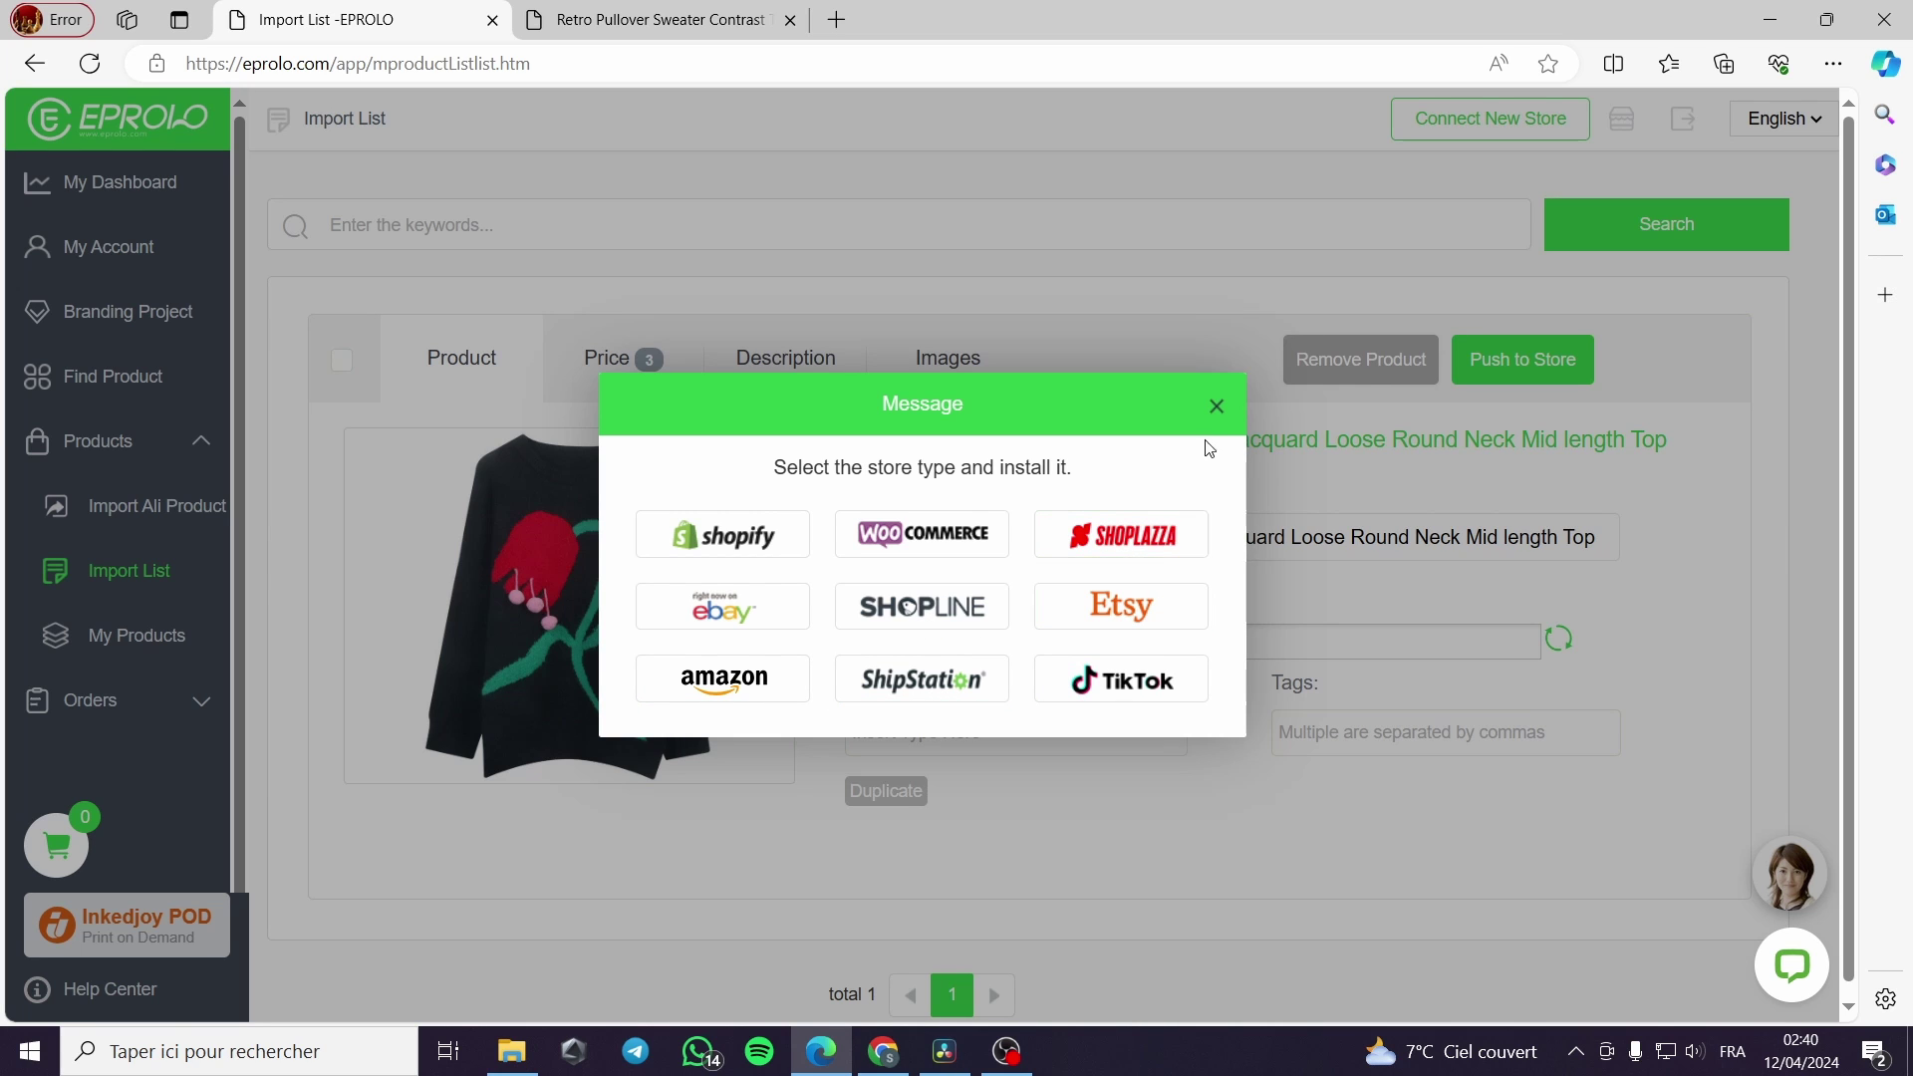
click(757, 536)
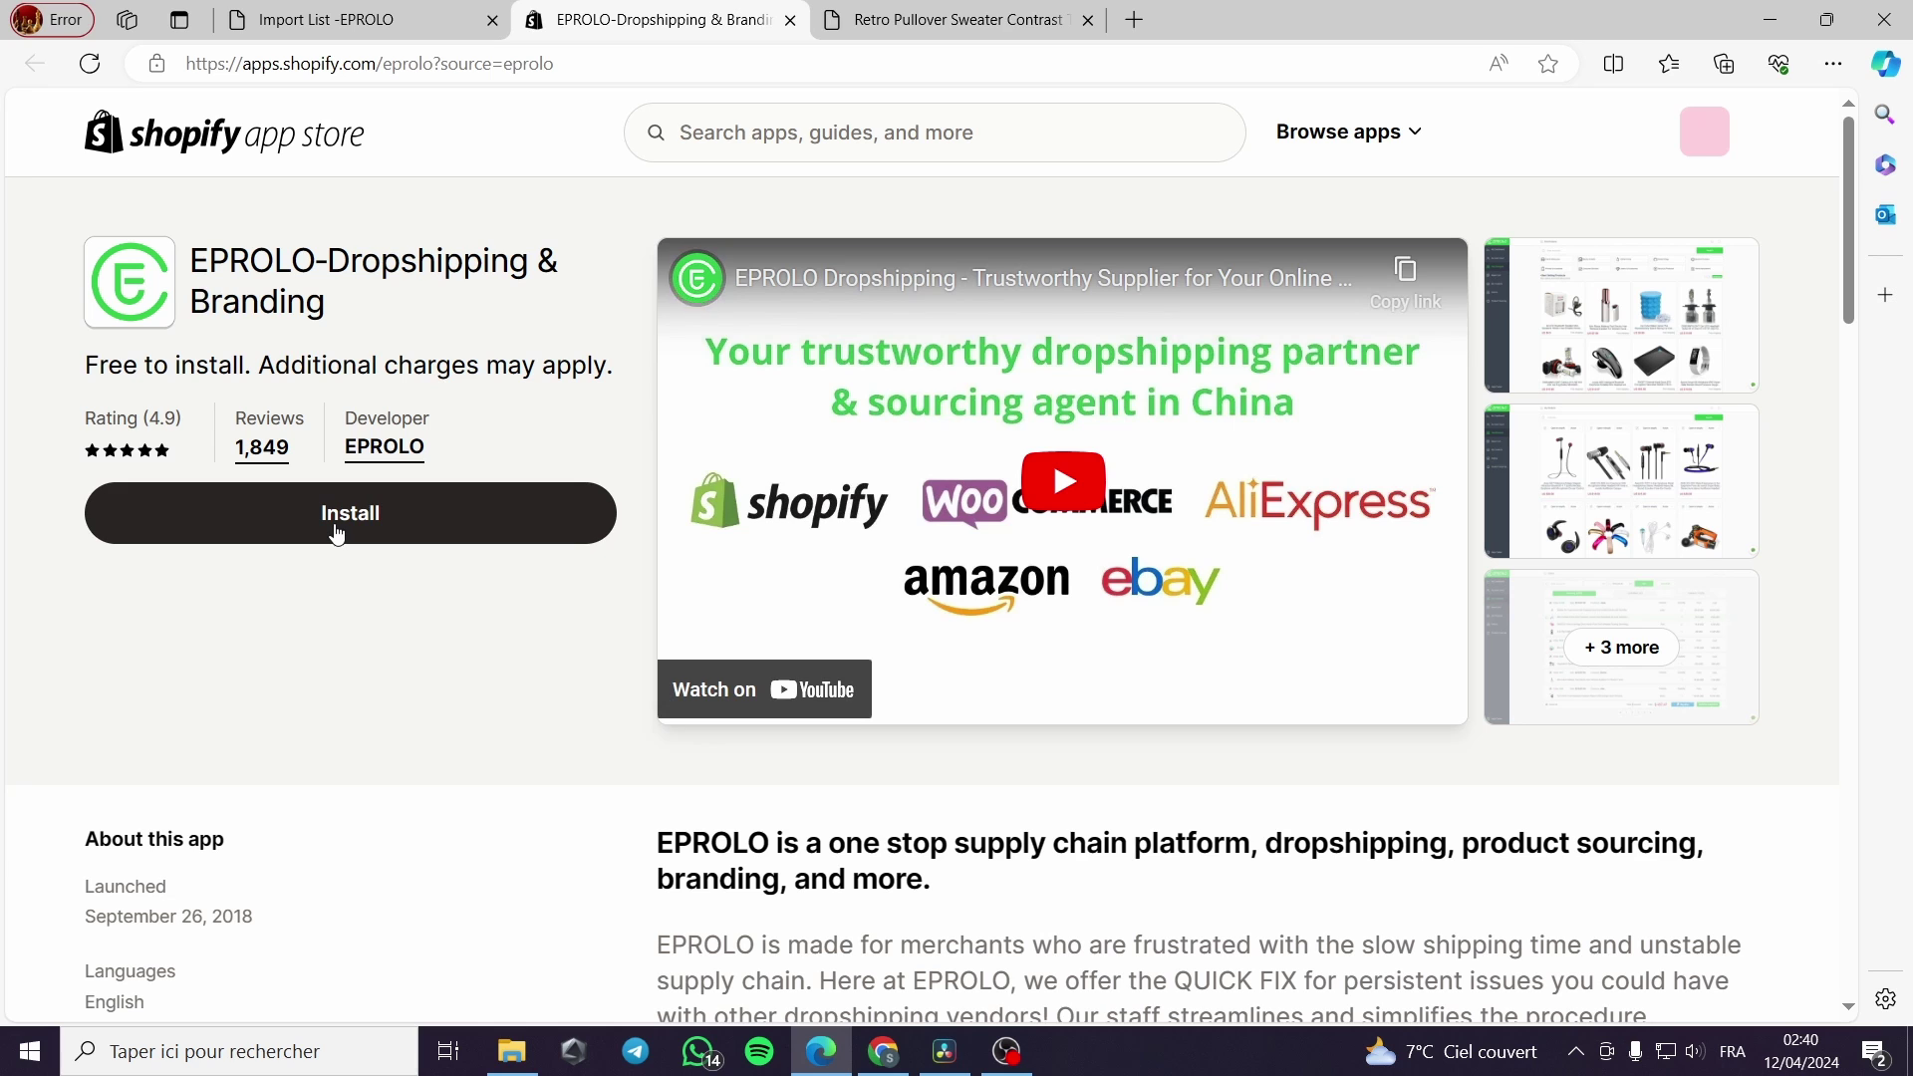
click(792, 21)
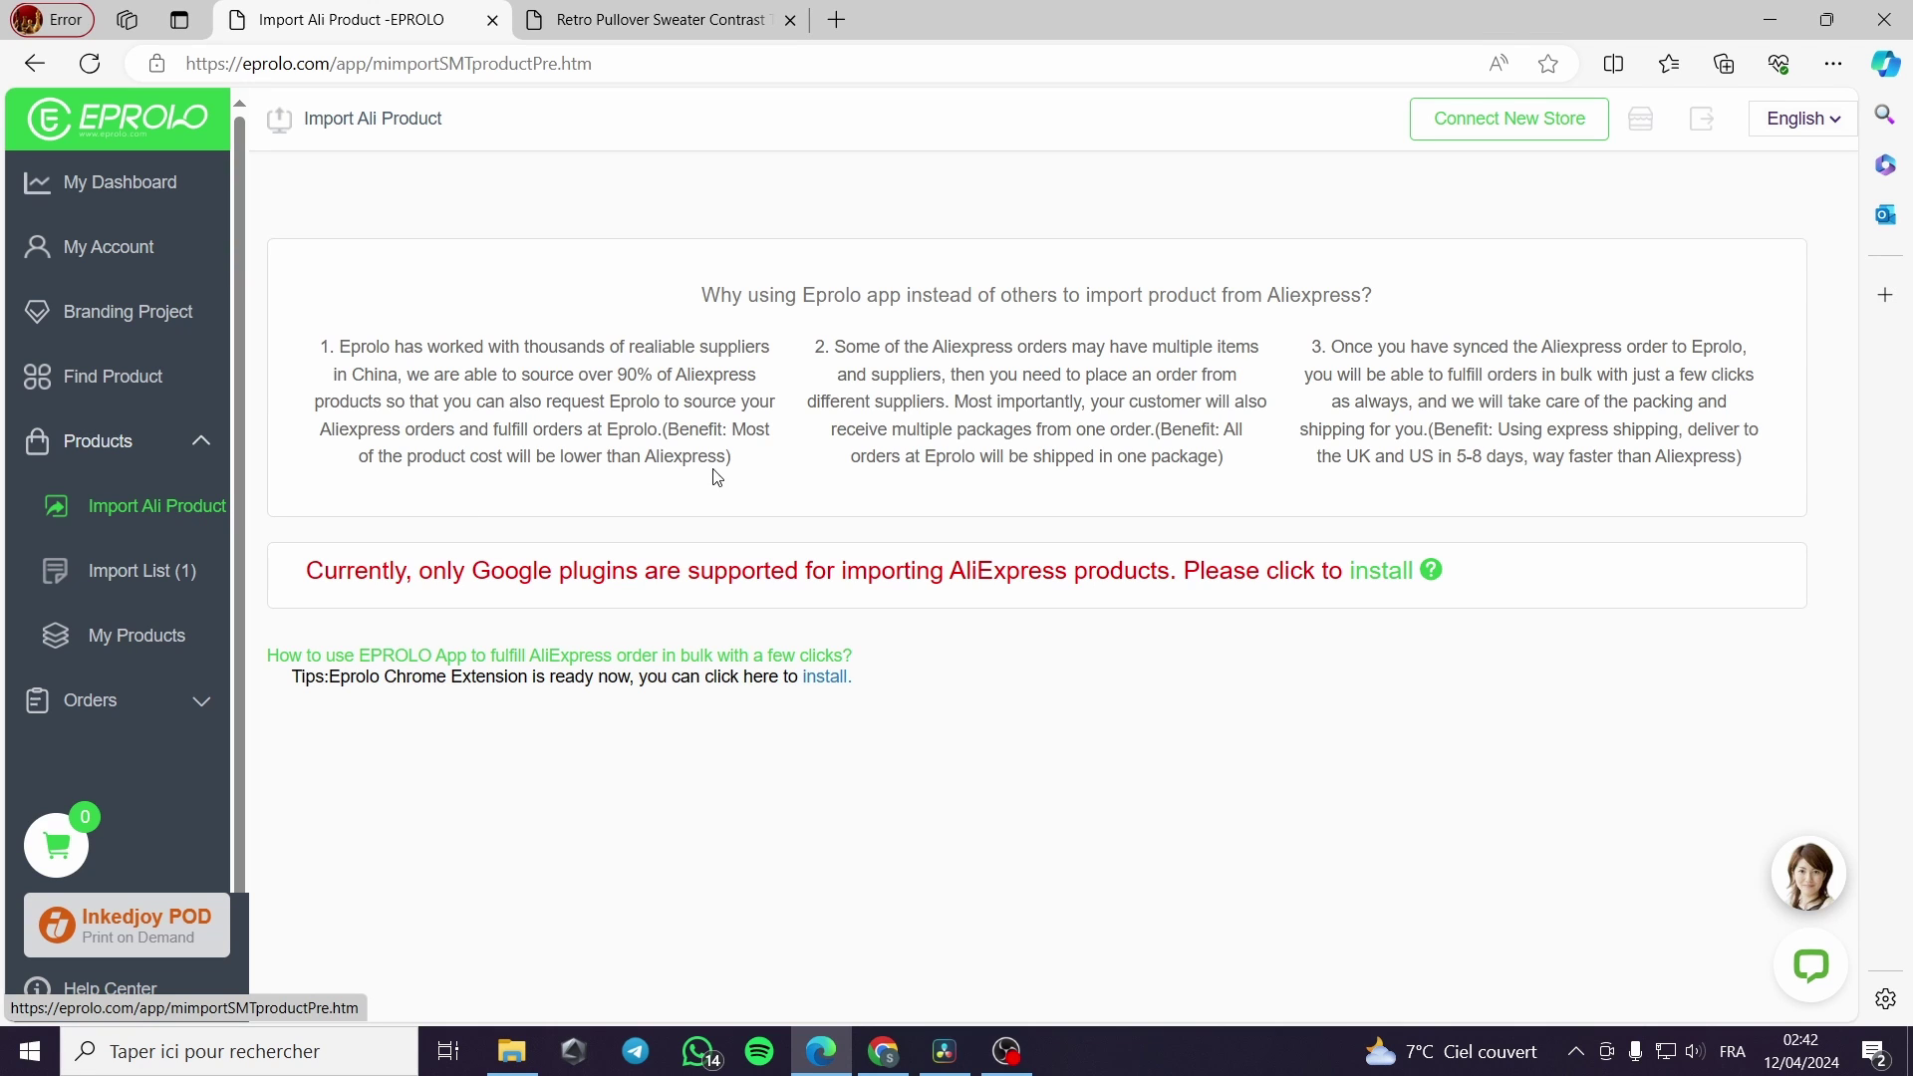
- Review the Import Ali Product page and its EPROLO - Aliexpress product importer extension listing, and open My Products in EPROLO
drag(702, 296, 1379, 312)
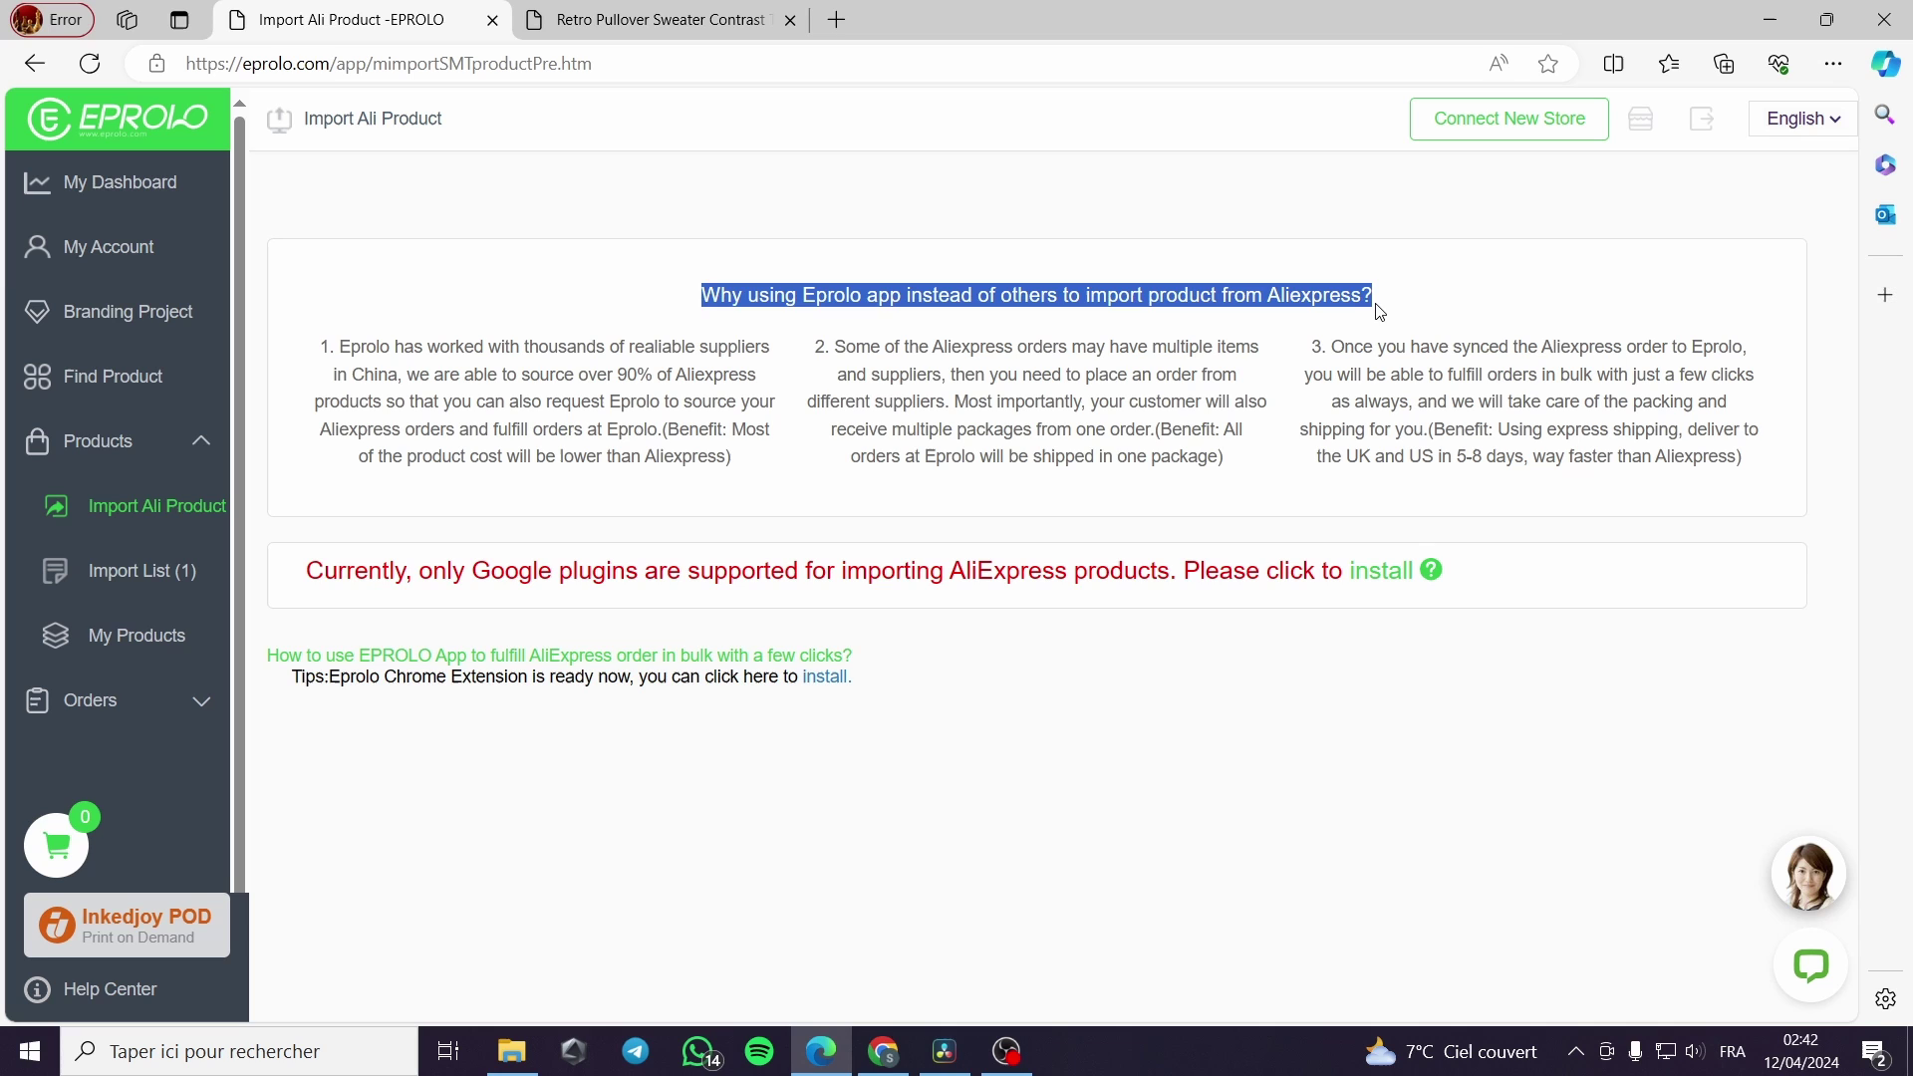
click(642, 327)
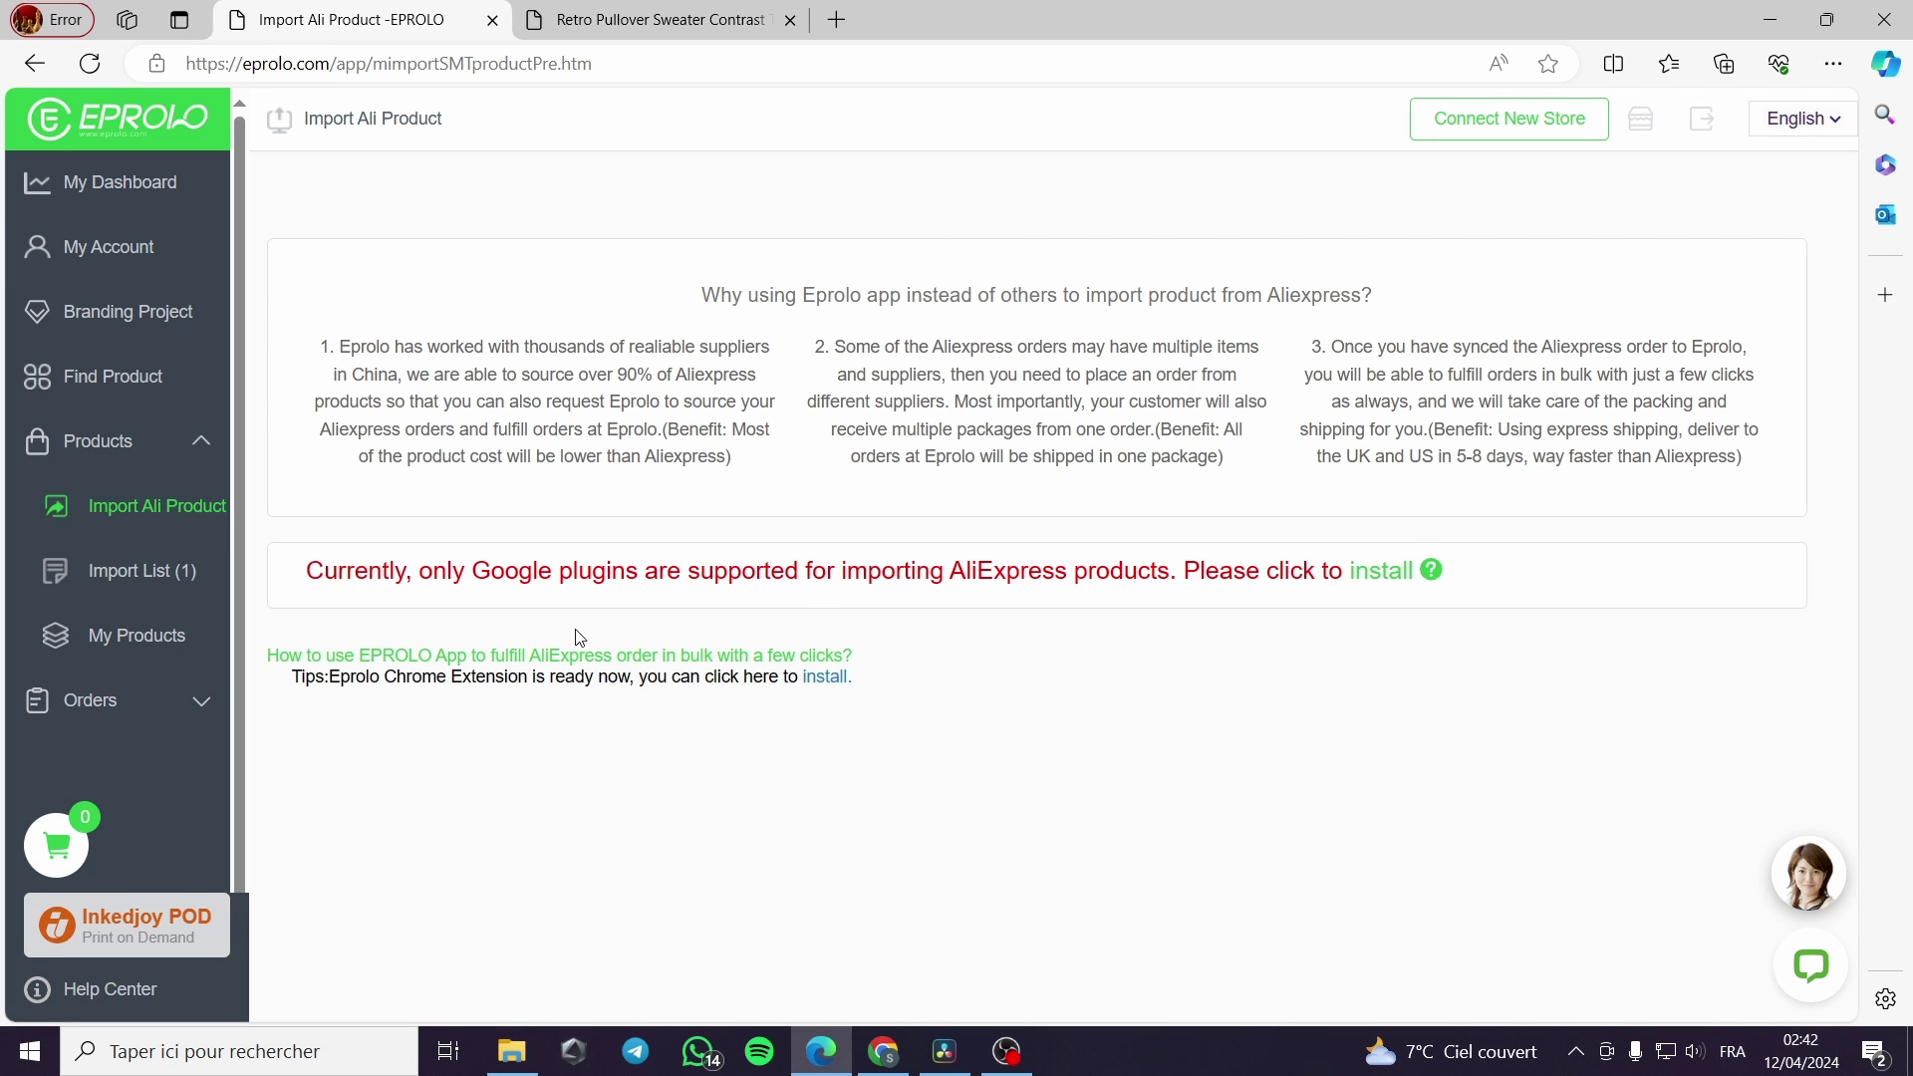
click(1371, 578)
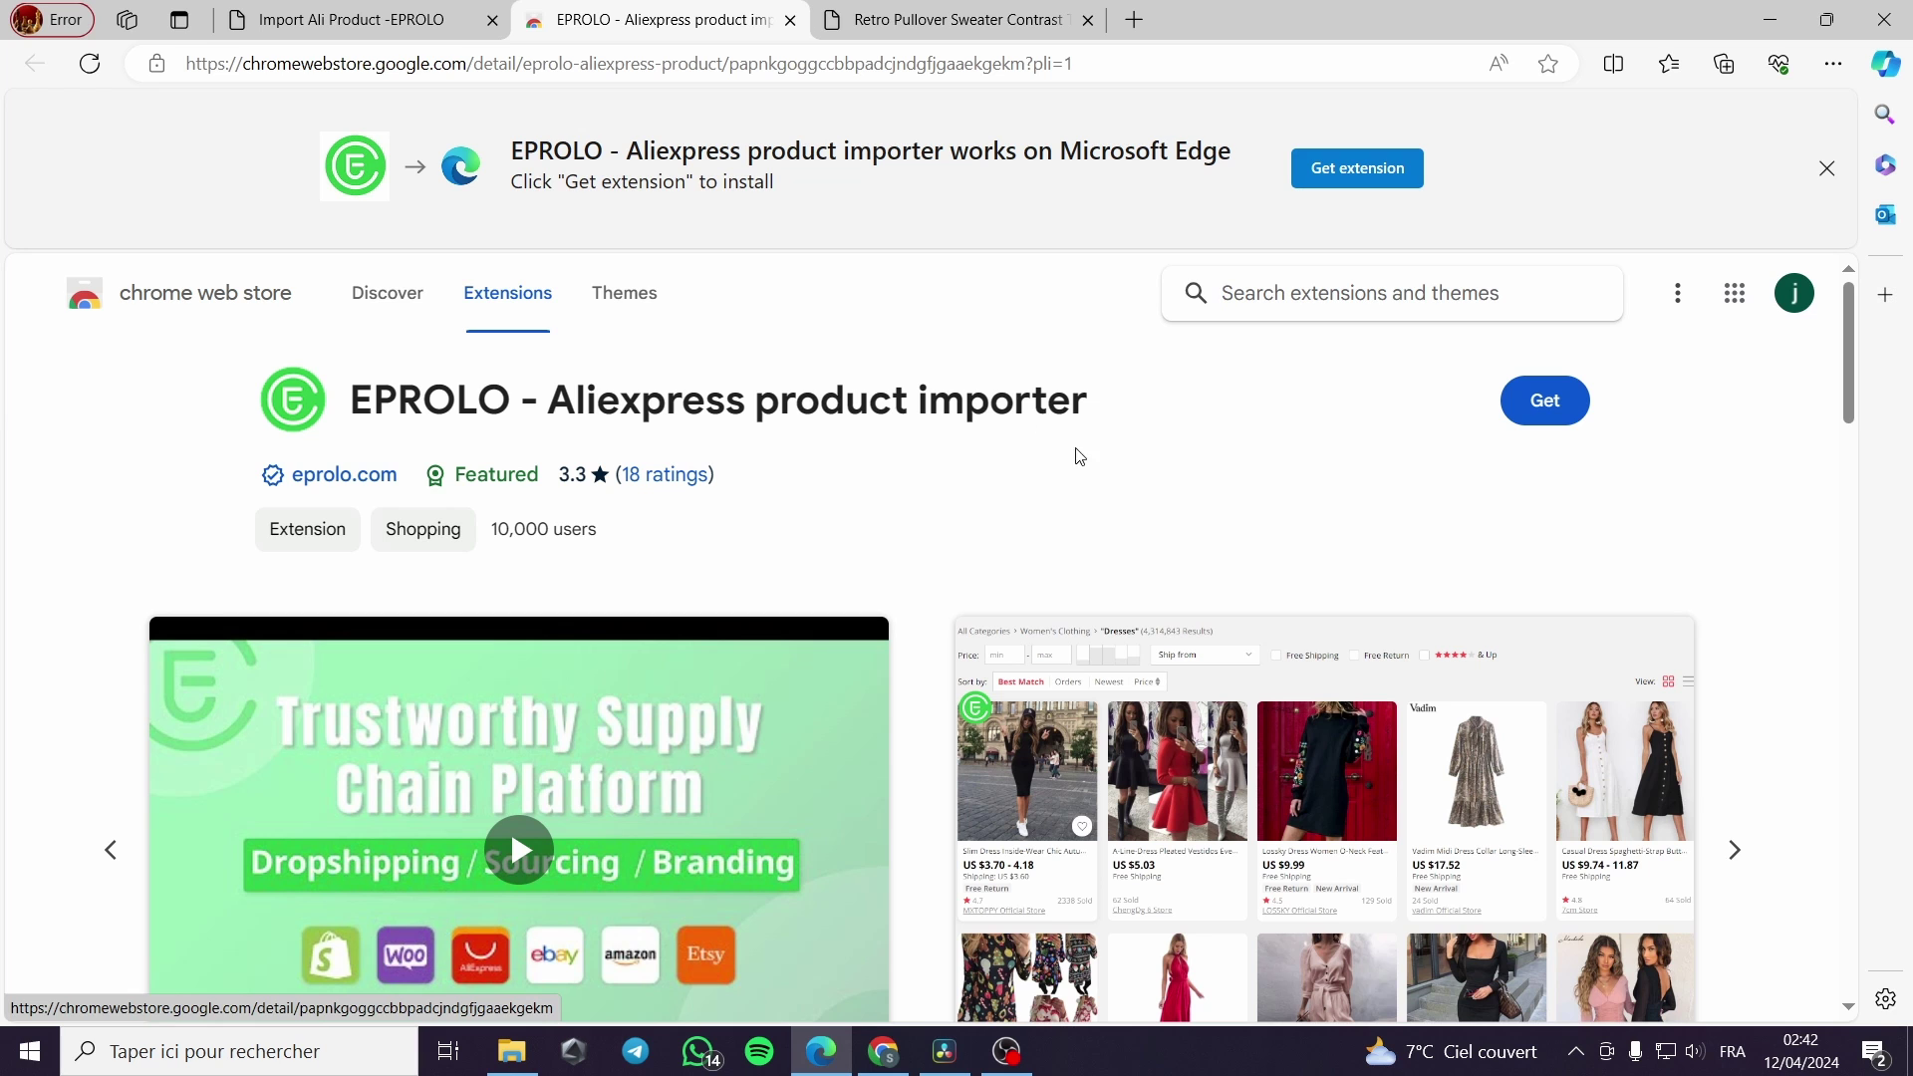
click(340, 12)
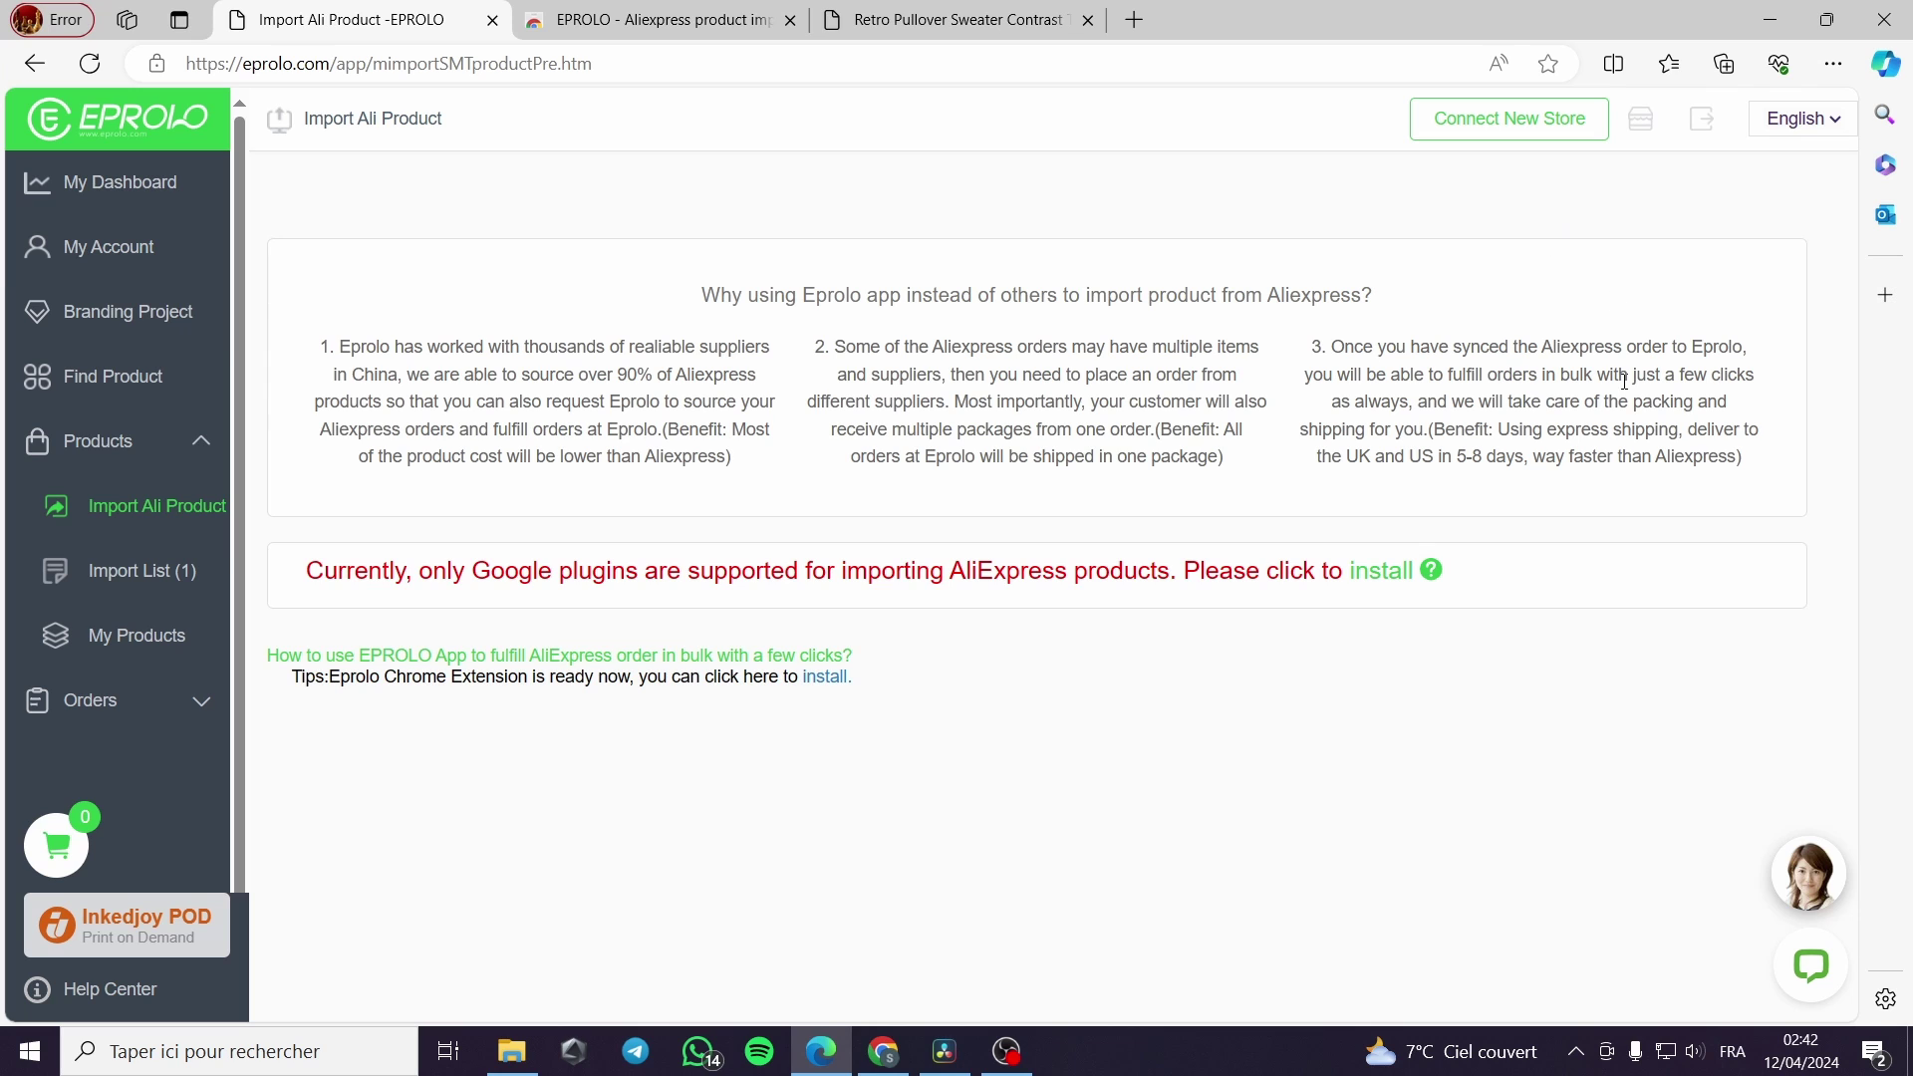
click(177, 628)
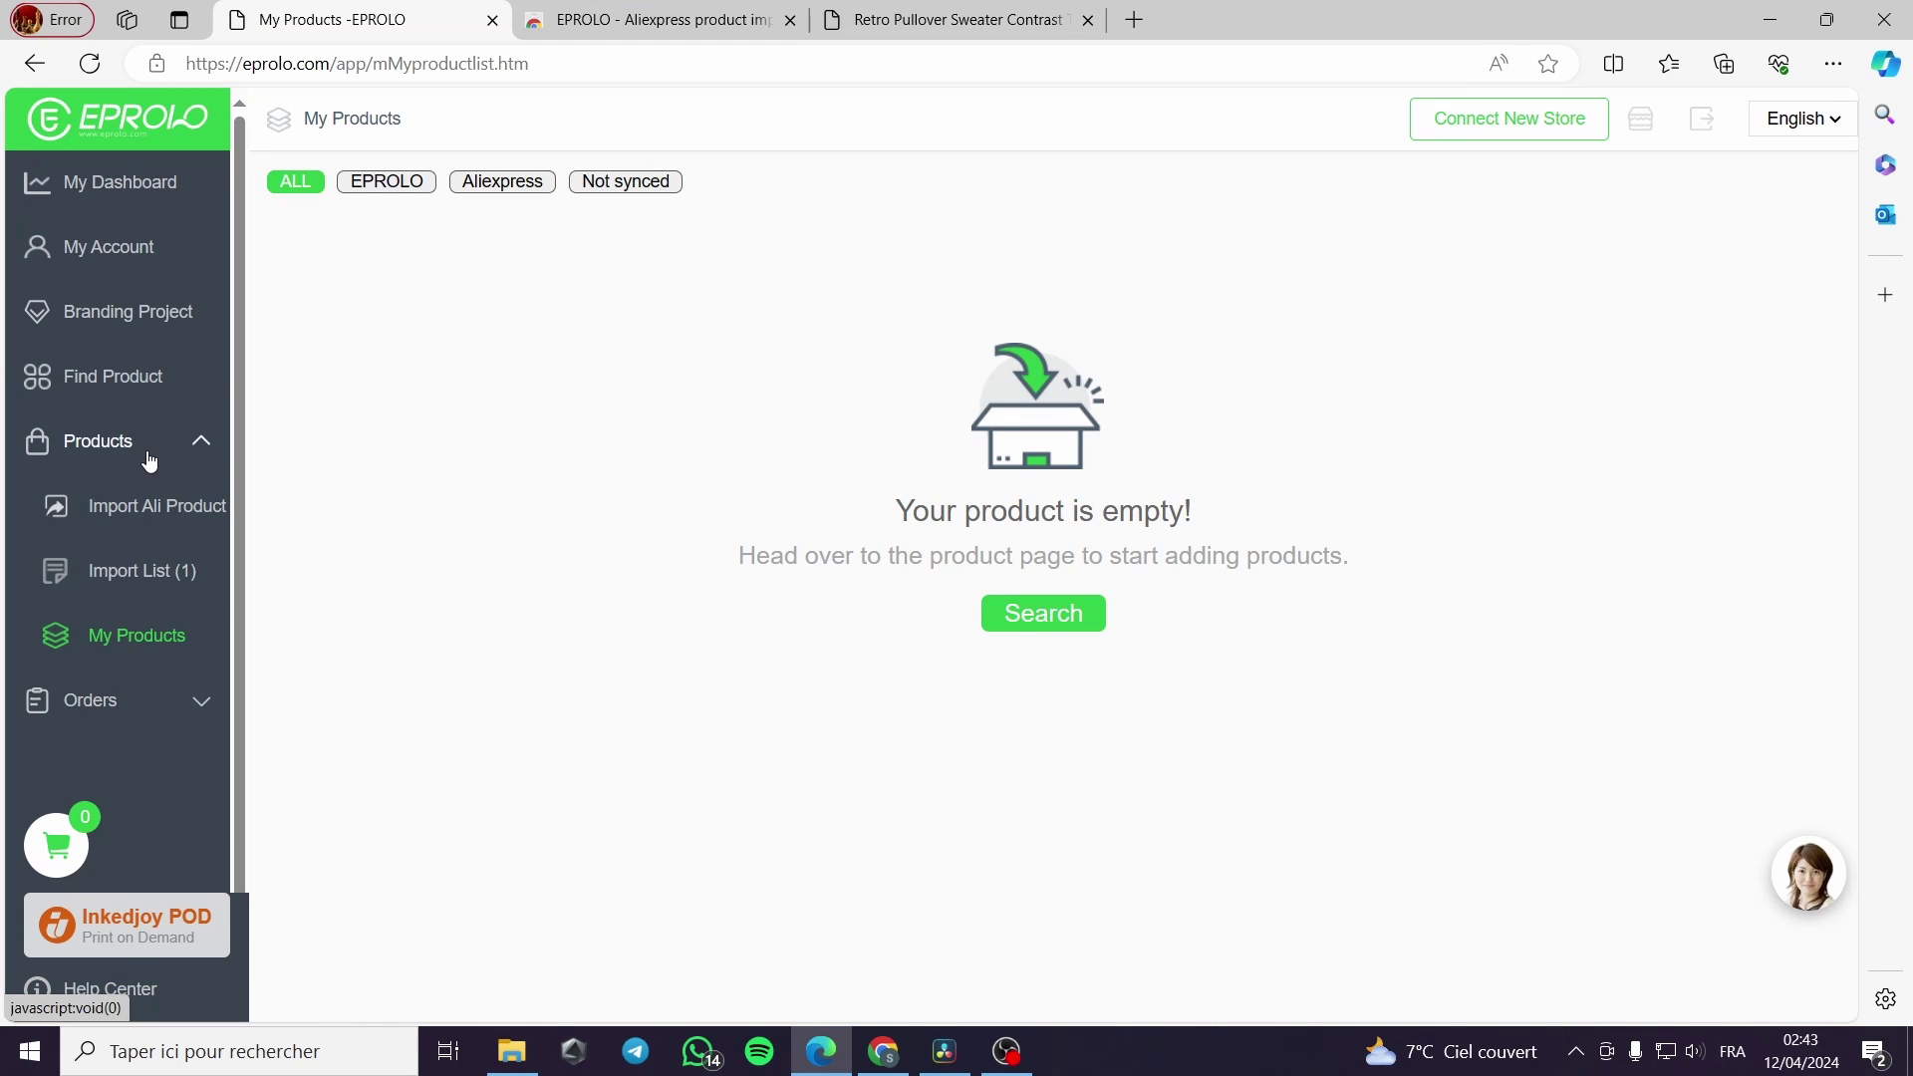